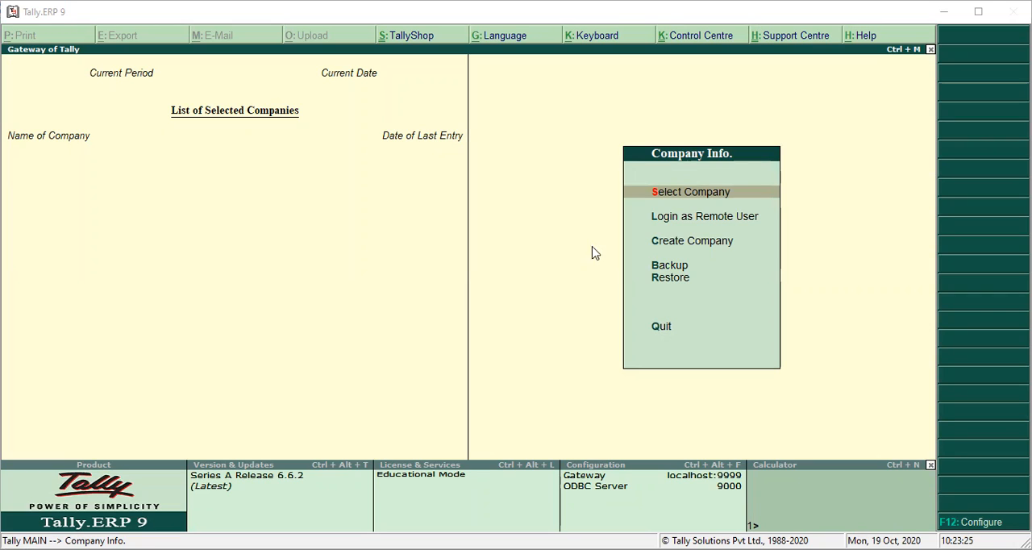
click(687, 283)
click(685, 278)
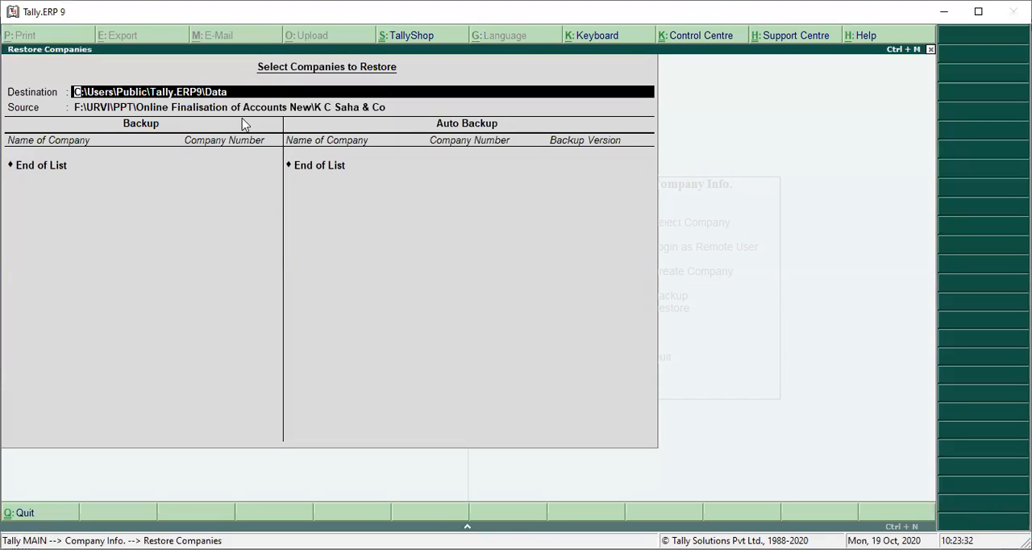
key(Return)
key(Return)
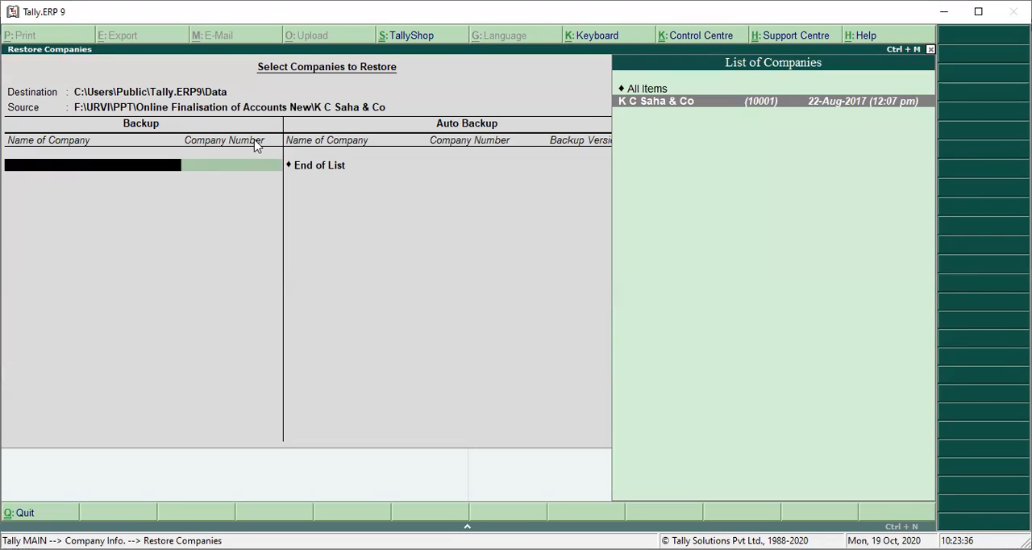
key(Escape)
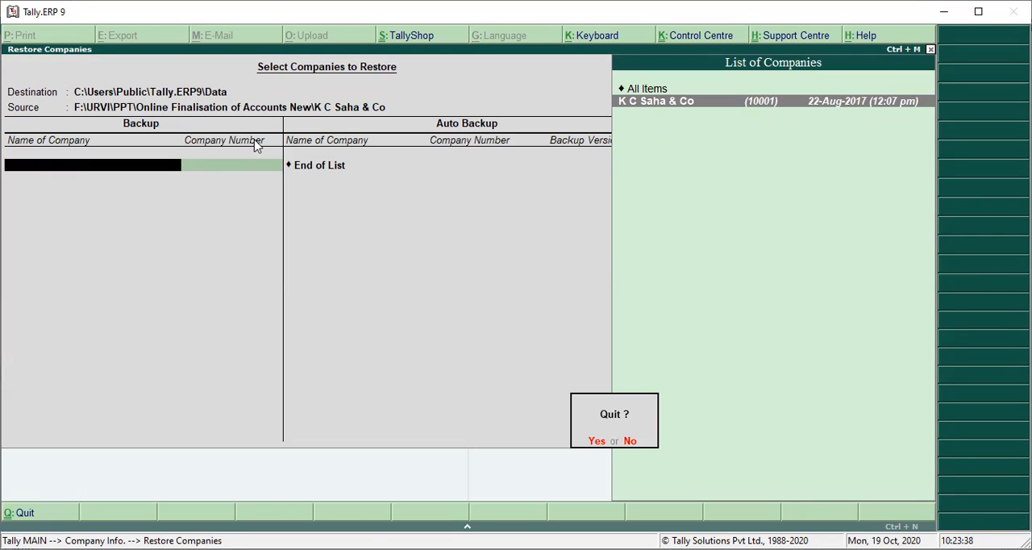
key(Return)
Step: Select and open the company K C Saha & Co from the list of companies
key(Up)
key(Up)
key(Up)
key(Up)
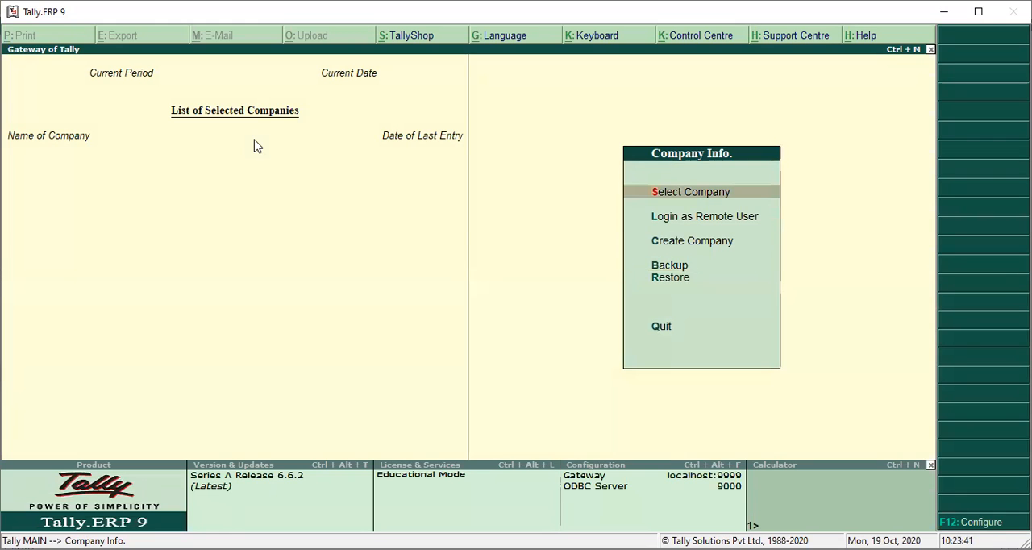
key(Return)
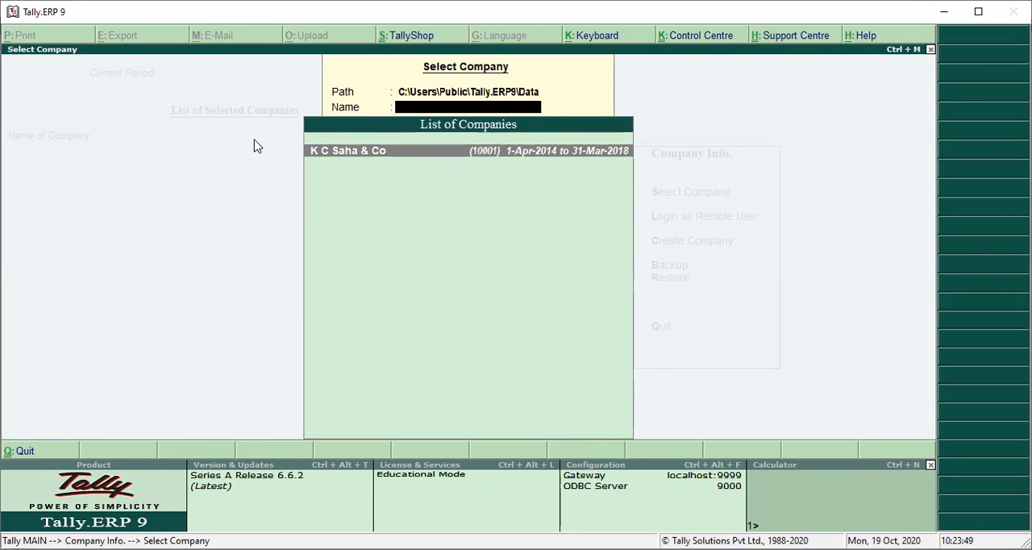
key(Return)
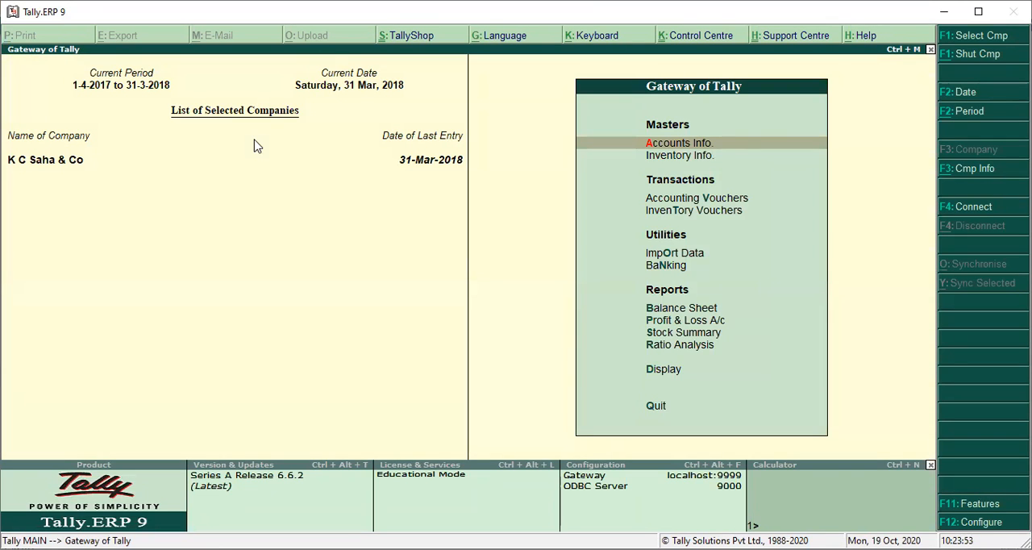
Step: Display the detailed Profit & Loss A/c and drill down into the March vouchers of the Accounting Charges ledger
key(p)
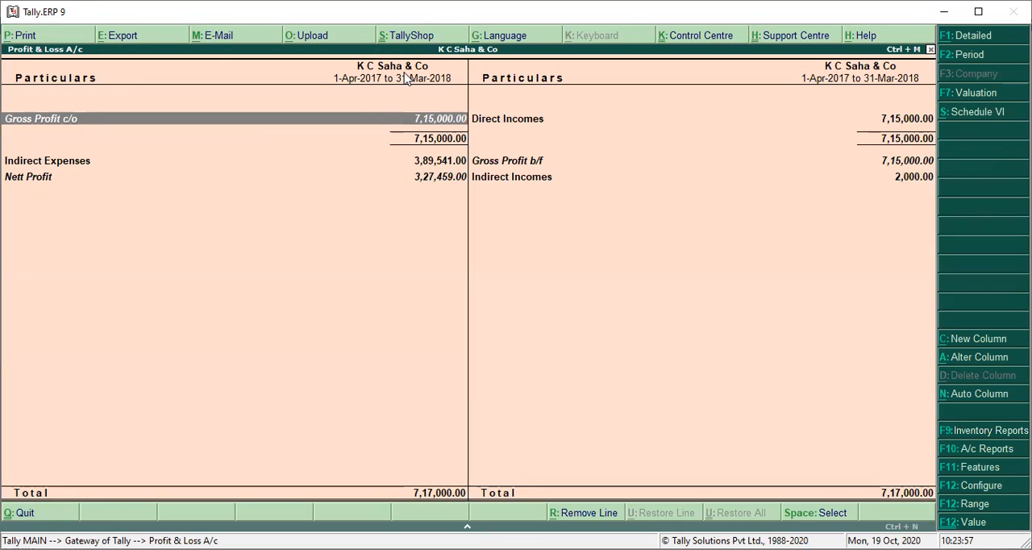
click(963, 38)
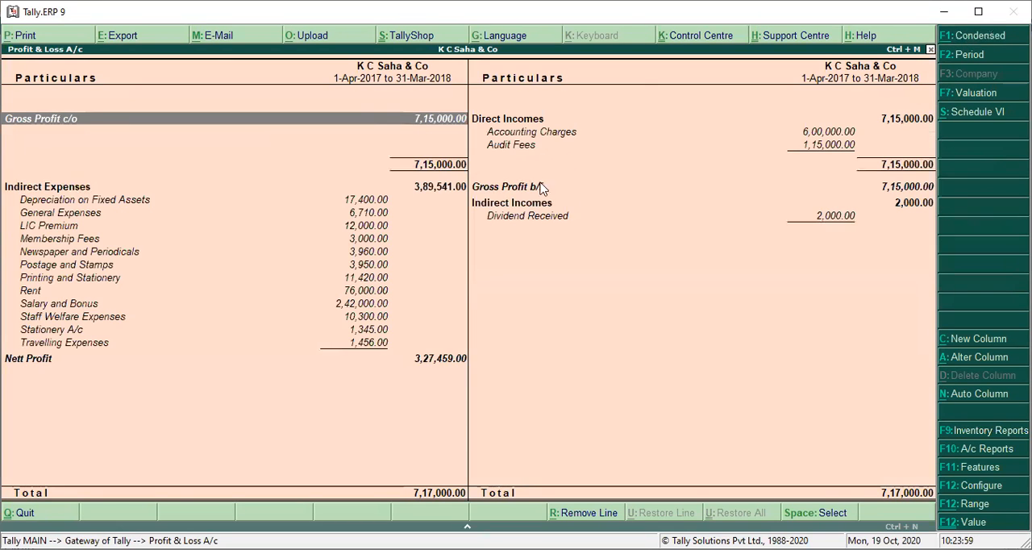
key(Down)
key(Up)
key(Right)
key(Down)
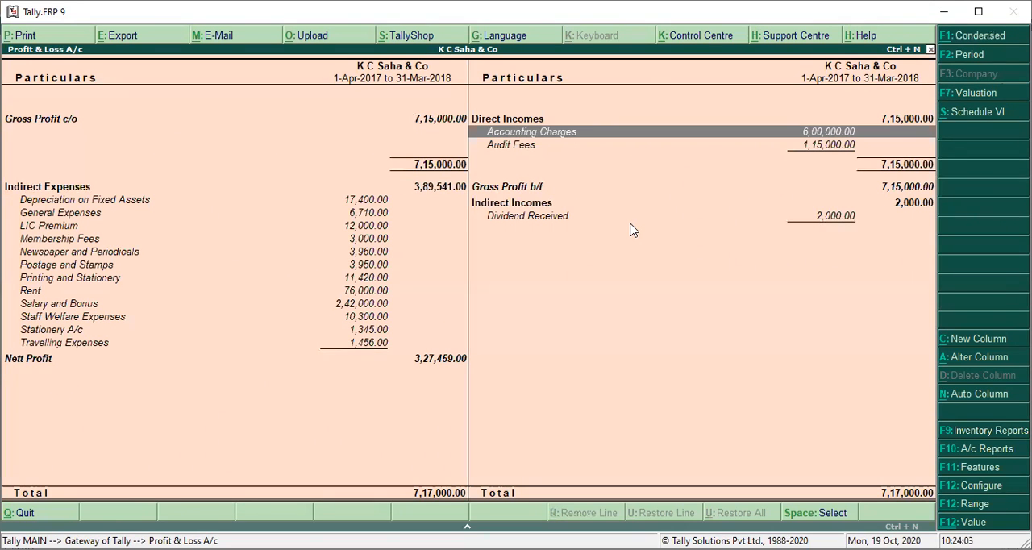
key(Return)
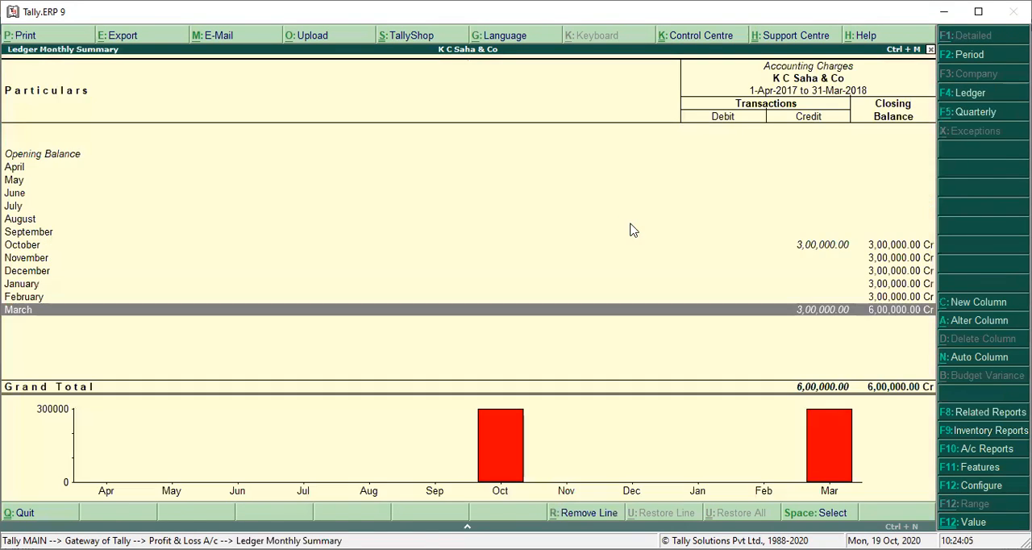
key(Return)
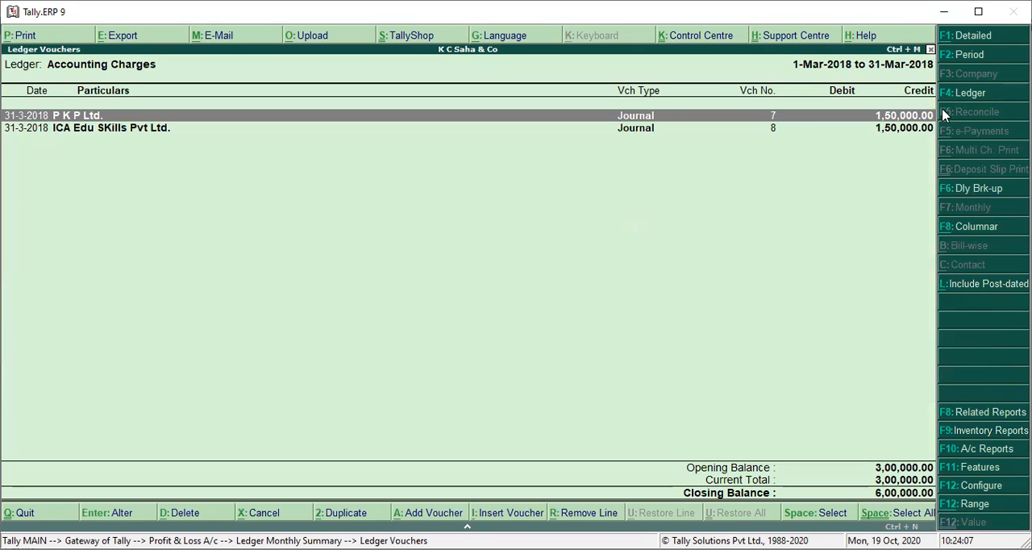
Step: Change the period of the Accounting Charges vouchers to the full year, 1-Apr-2017 to 31-Mar-2018
click(964, 61)
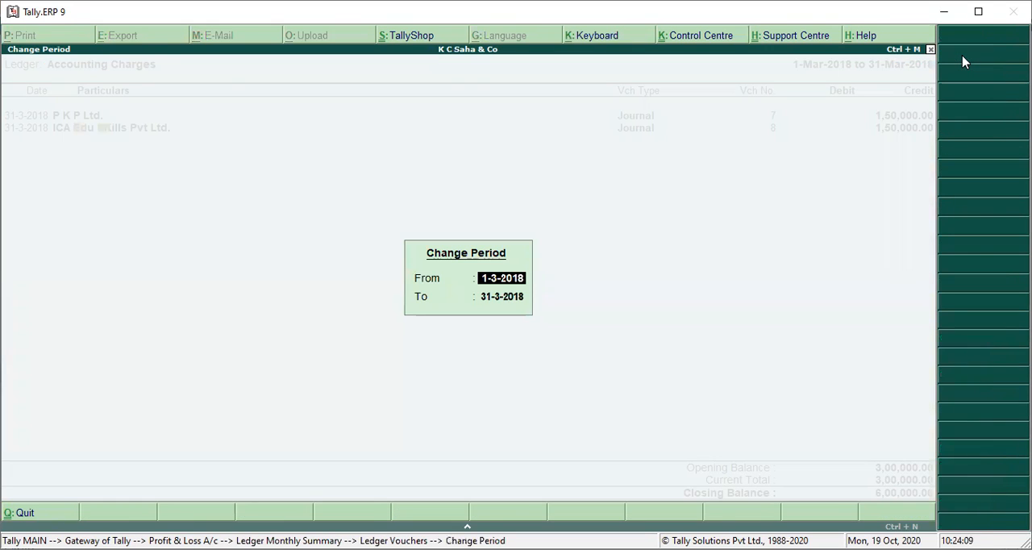
key(space)
key(Return)
key(space)
key(Return)
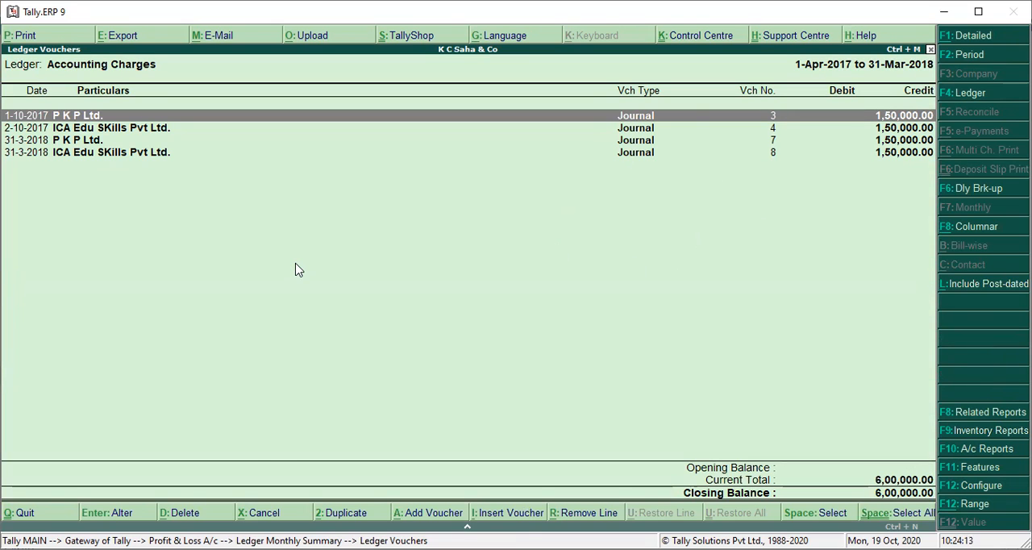
Step: Examine the P K P Ltd. journal voucher dated 1-10-2017, including its narration, and return to the voucher list
key(Return)
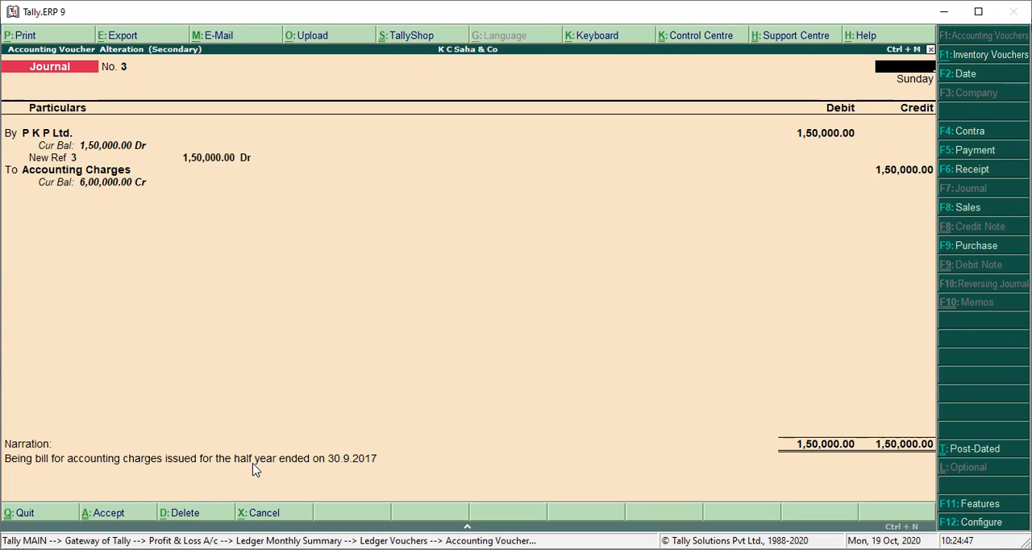
key(Escape)
key(y)
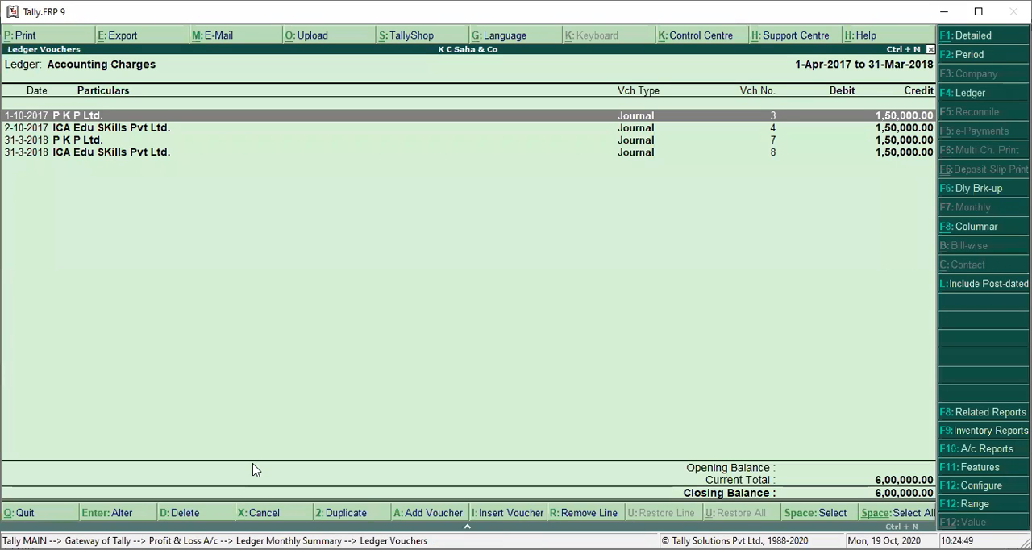
Step: Examine the P K P Ltd. journal voucher dated 31-3-2018 and return to the voucher list
key(Down)
key(Down)
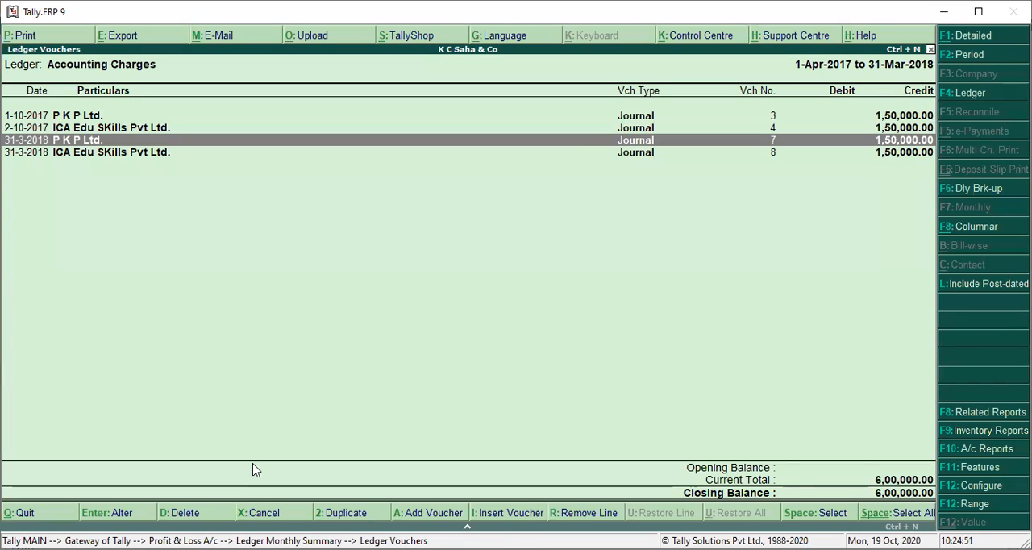
key(Return)
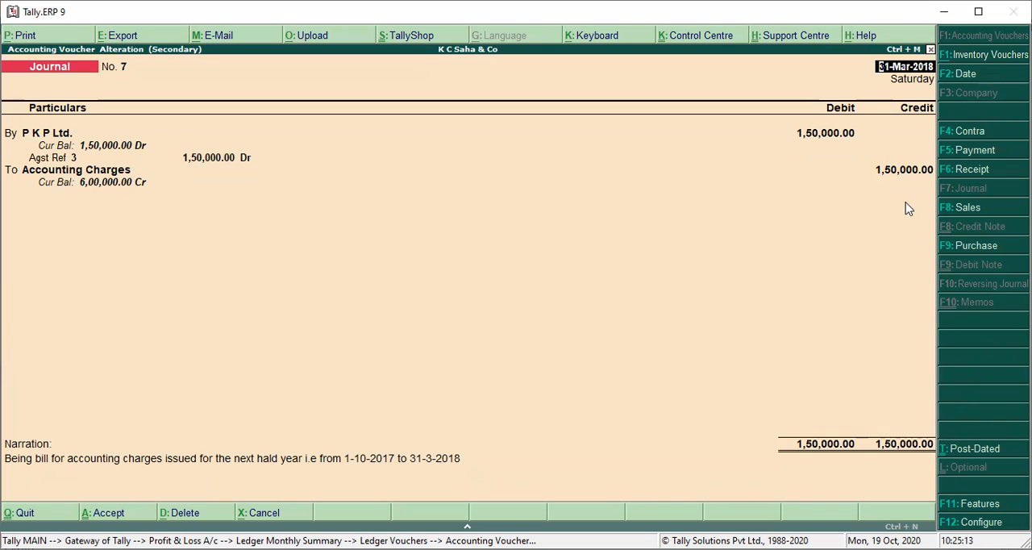
key(Escape)
key(y)
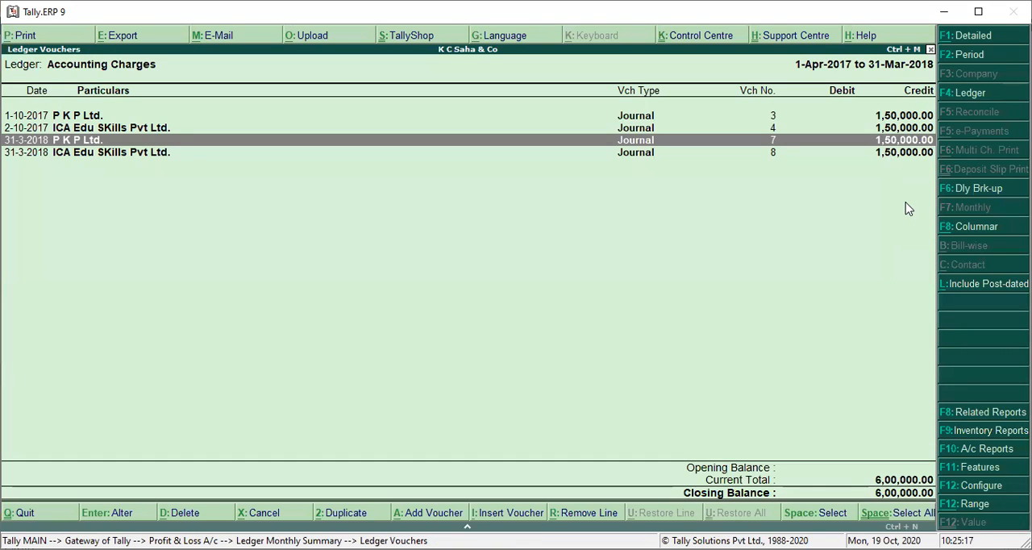
Step: Examine the ICA Edu SKills Pvt Ltd. journal voucher dated 2-10-2017 and leave it without altering it
key(Up)
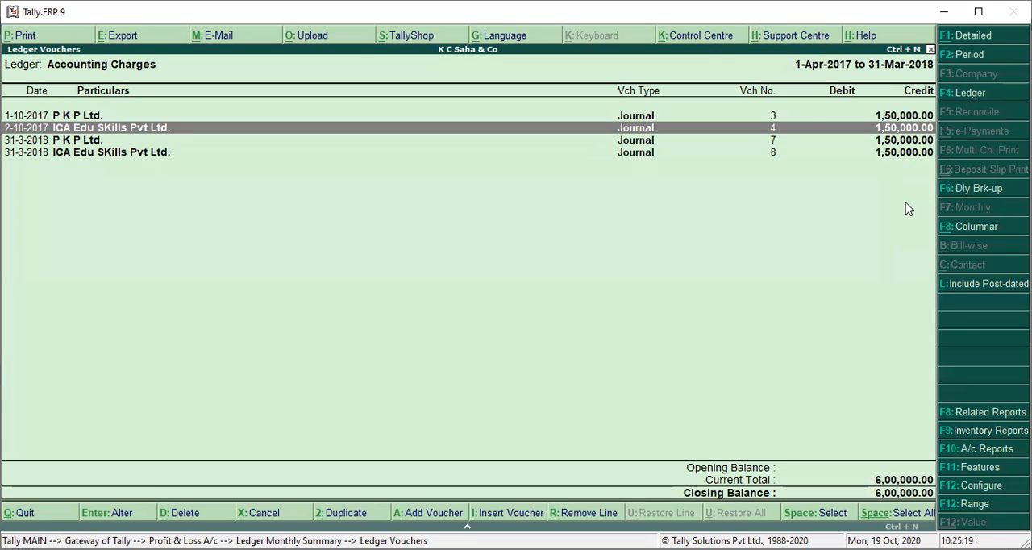
key(Return)
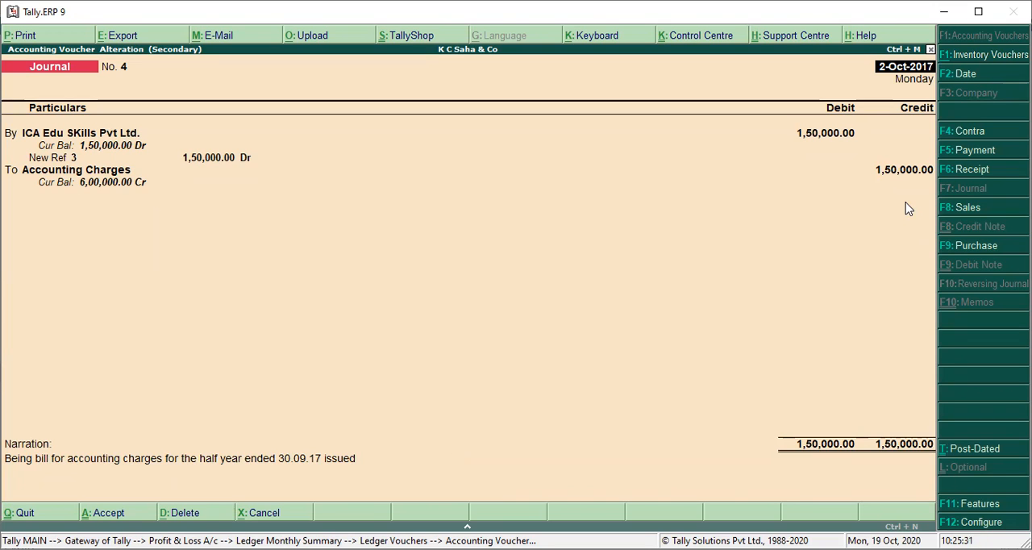
key(Escape)
key(y)
Step: Examine the ICA Edu SKills Pvt Ltd. journal voucher dated 31-3-2018 and leave it without altering it
key(Down)
key(Down)
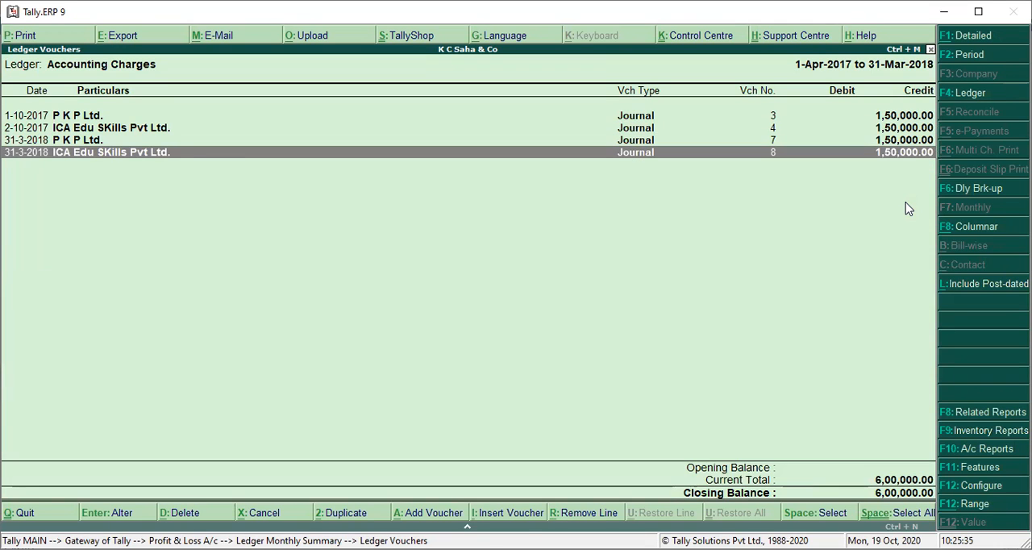
key(Return)
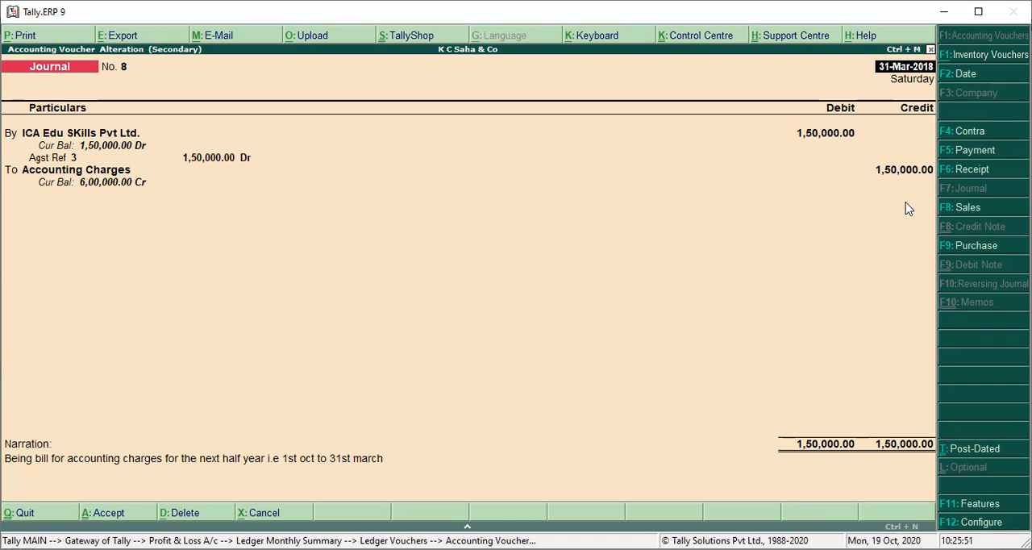
key(Escape)
key(y)
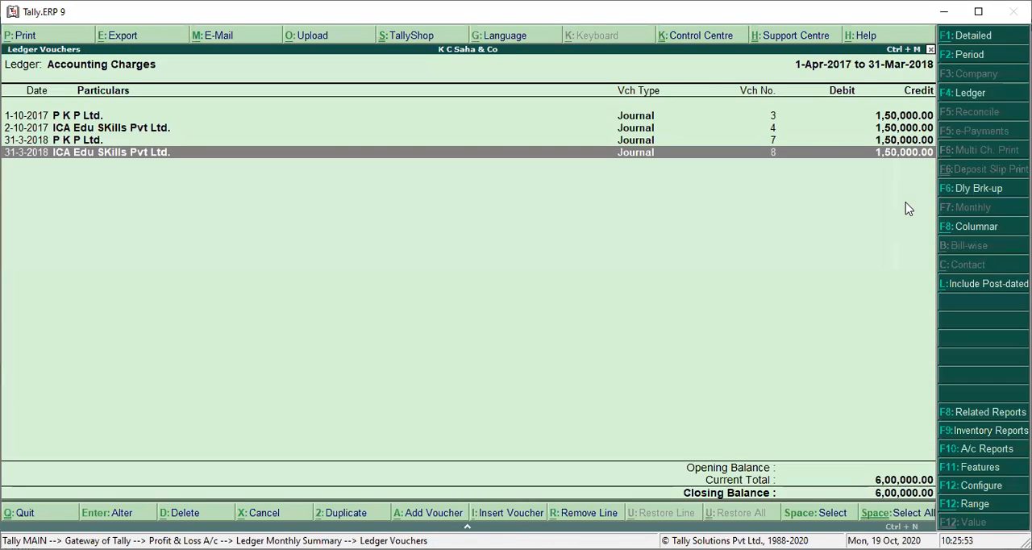
Step: Open the Audit Fees ledger from the Profit & Loss A/c and list its vouchers for 1-Apr-2017 to 31-Mar-2018
key(Escape)
key(Escape)
key(Down)
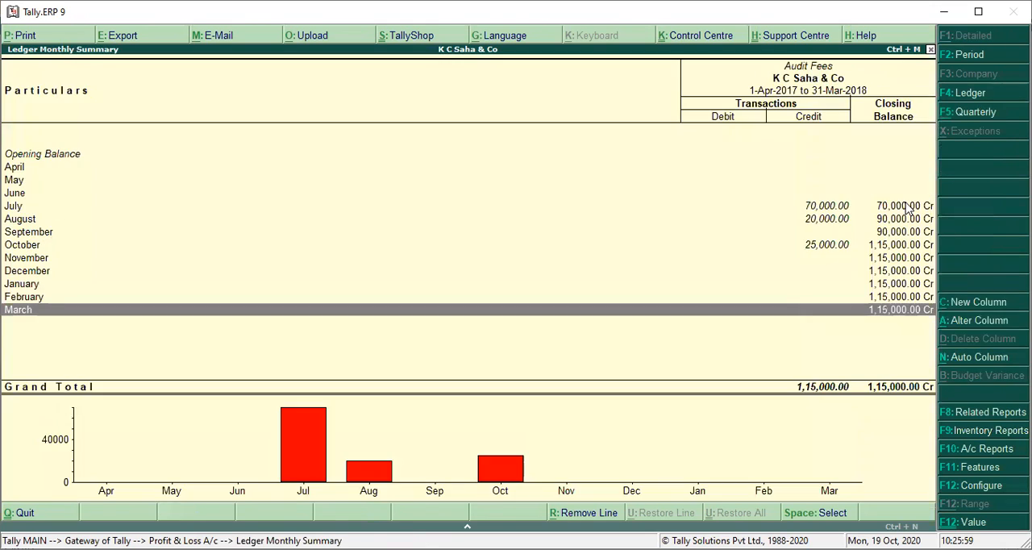
key(Return)
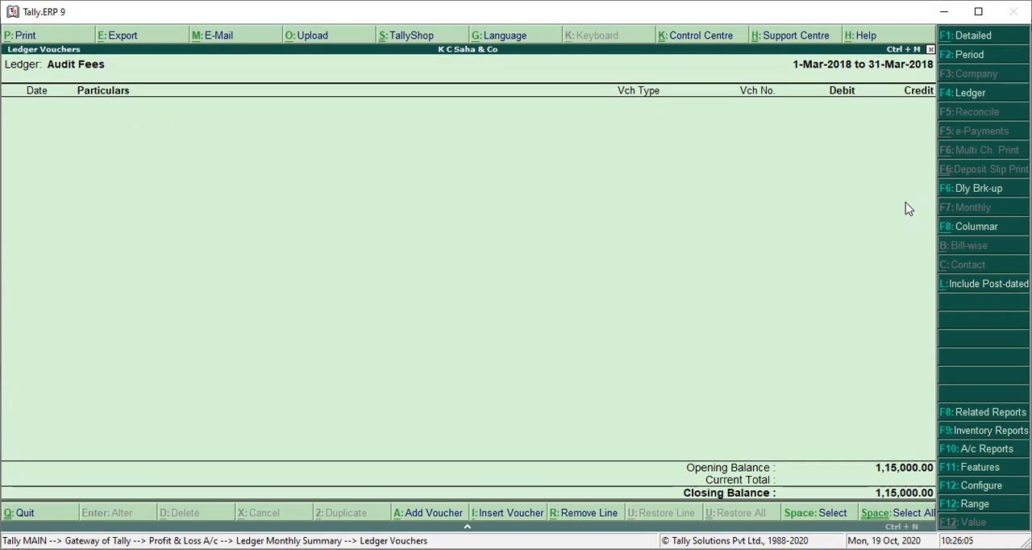
click(947, 58)
key(BackSpace)
key(Return)
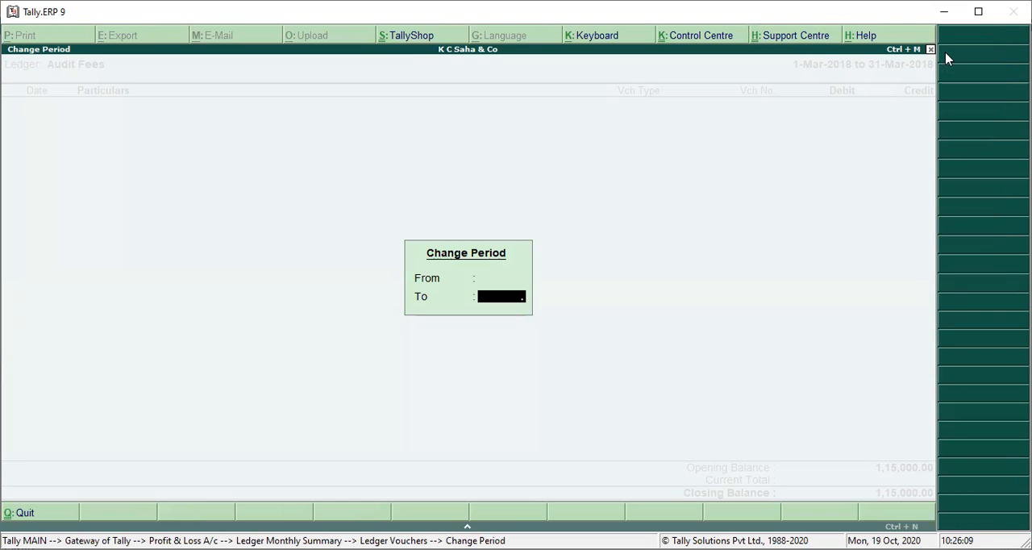
key(Return)
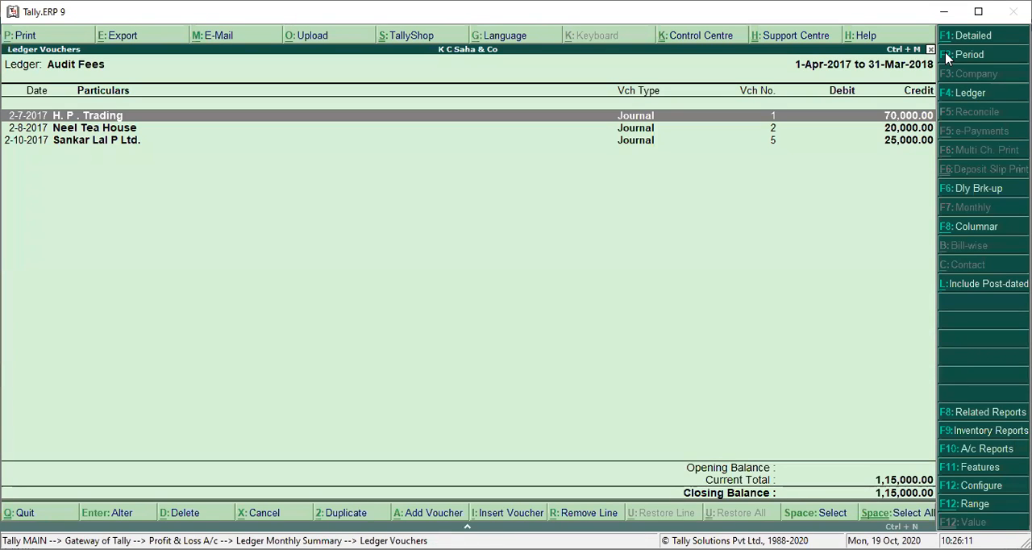
Step: Look through the Audit Fees vouchers by party and return to the Profit & Loss A/c
key(Down)
key(Up)
key(Escape)
key(Escape)
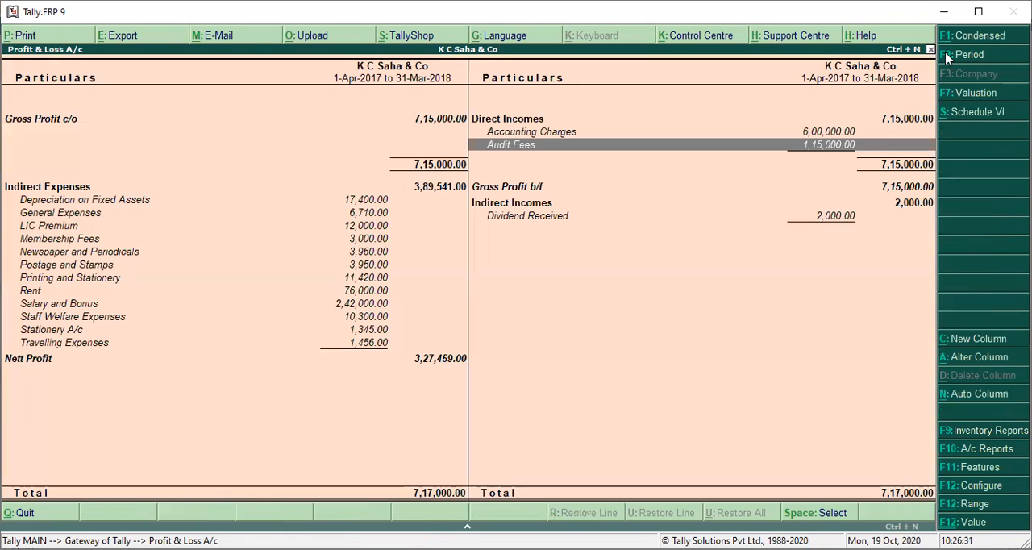
Step: Drill down from Dividend Received under Indirect Incomes to its December vouchers
key(Down)
key(Down)
key(Down)
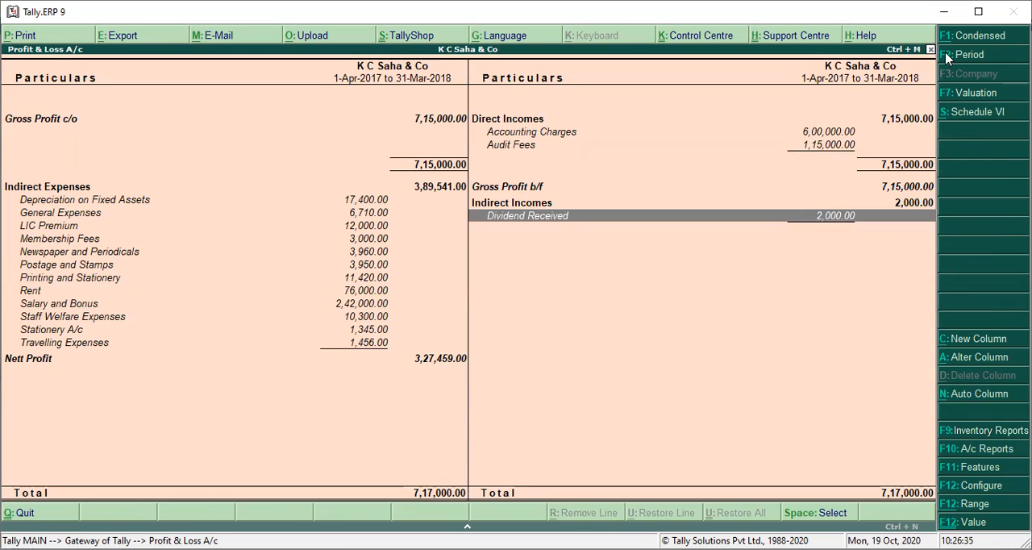
key(Return)
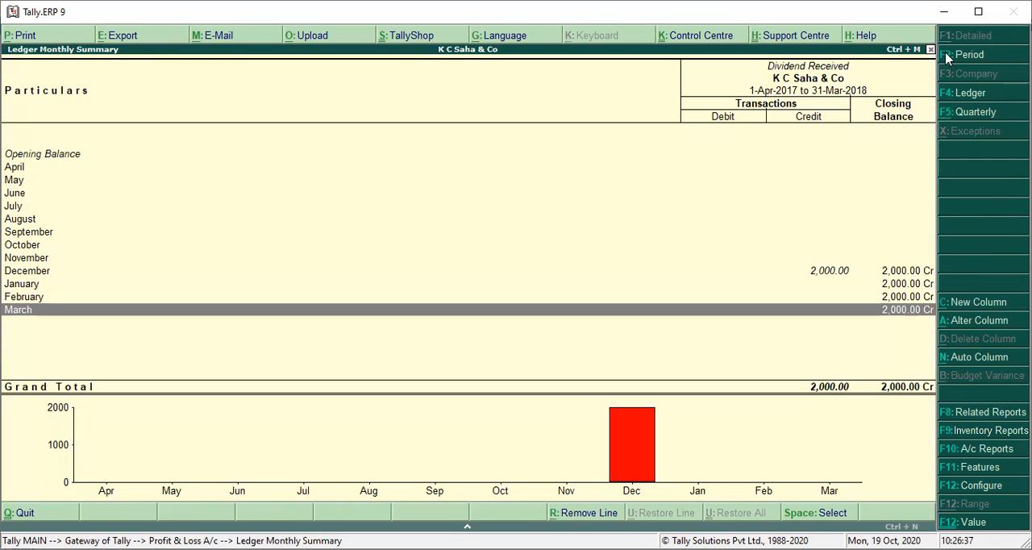
key(Up)
key(Up)
key(Up)
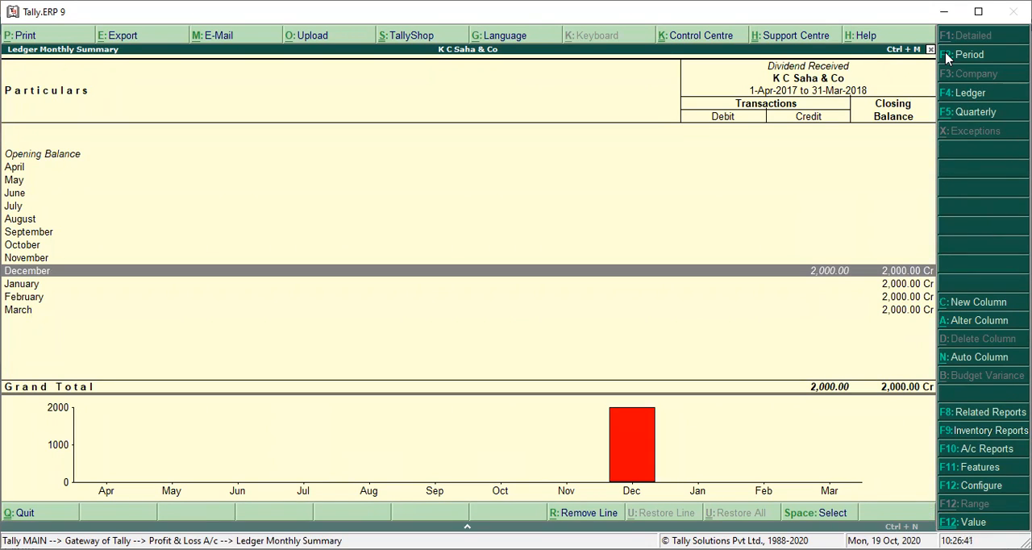
key(Return)
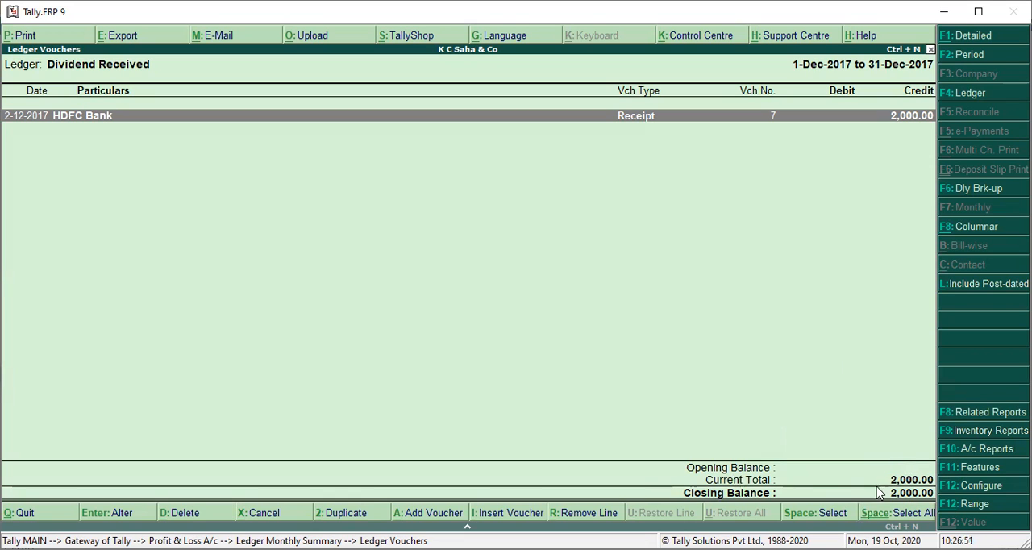
Step: Examine the HDFC Bank receipt voucher for the dividend dated 2-12-2017, including its narration, and leave it without altering it
key(Return)
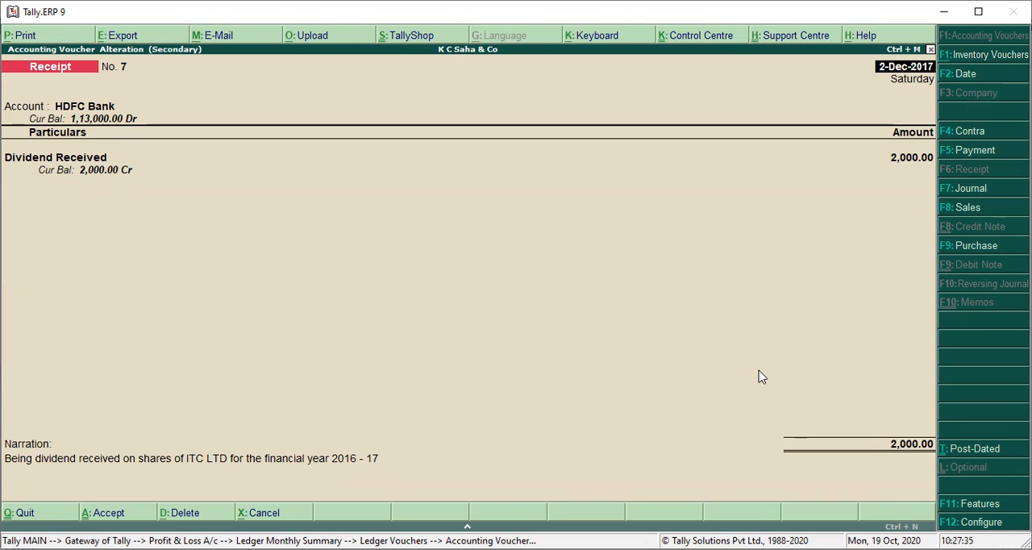
key(Escape)
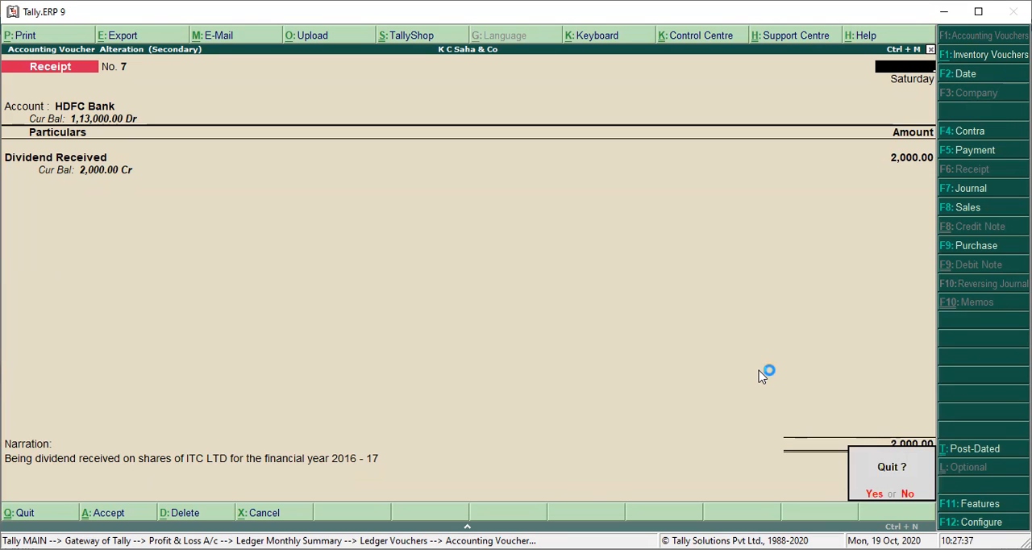
key(y)
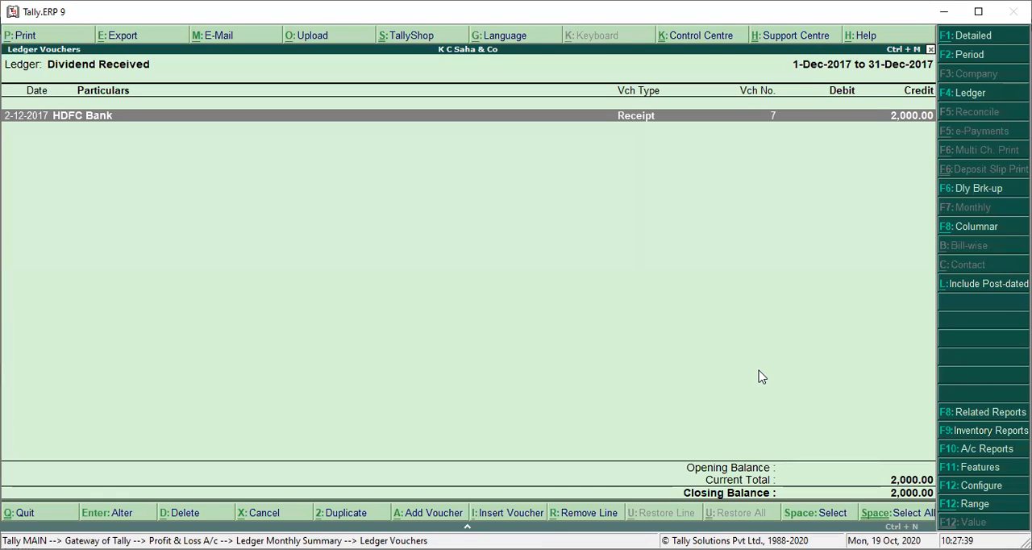
Step: Leave the Dividend Received vouchers and the Profit & Loss A/c, and show the Balance Sheet in detailed form
key(Escape)
key(Escape)
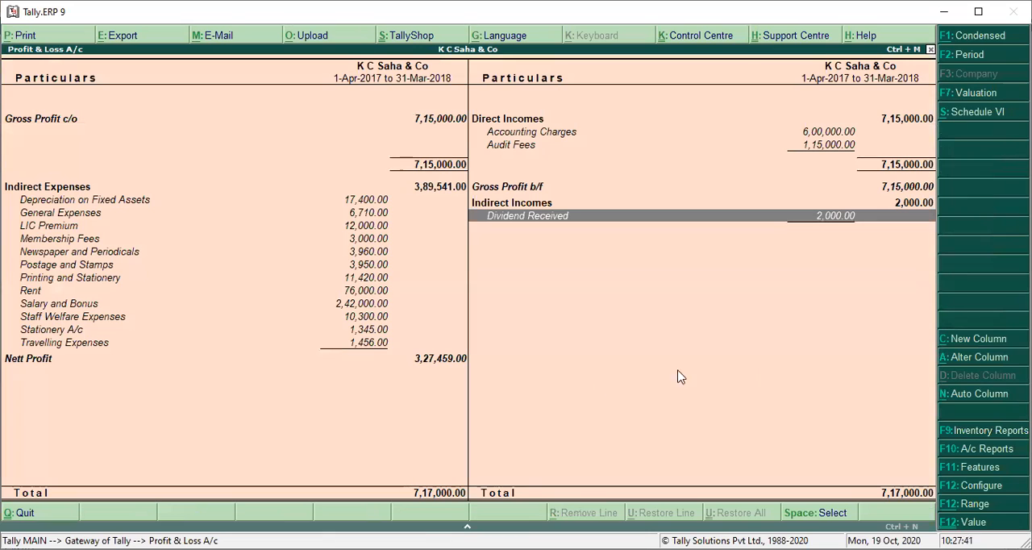
key(Escape)
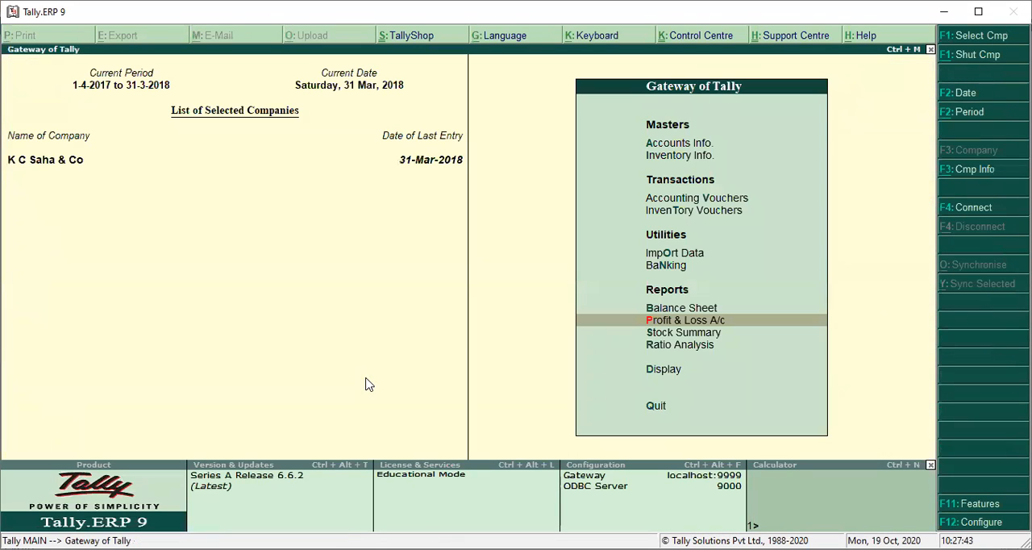
key(Up)
key(Return)
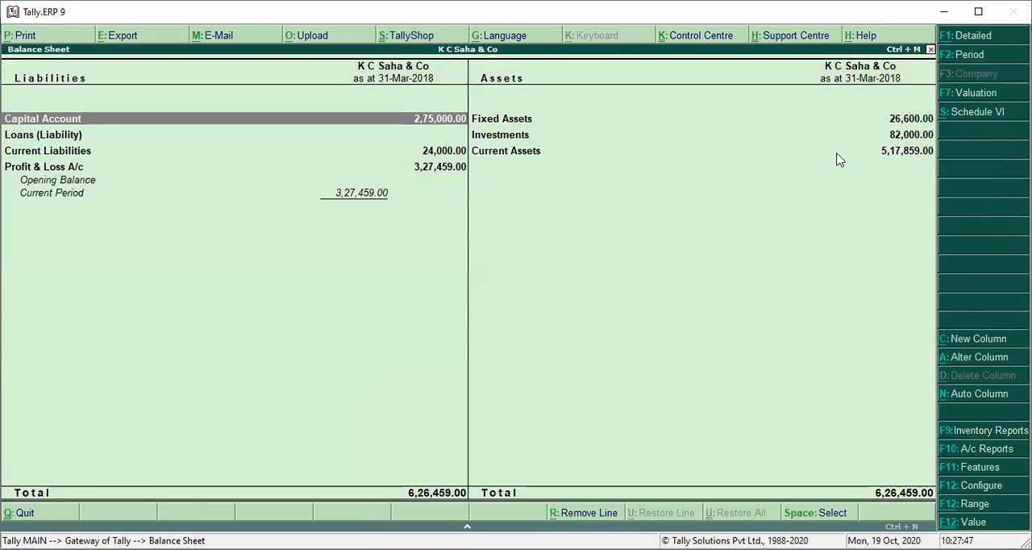
click(973, 39)
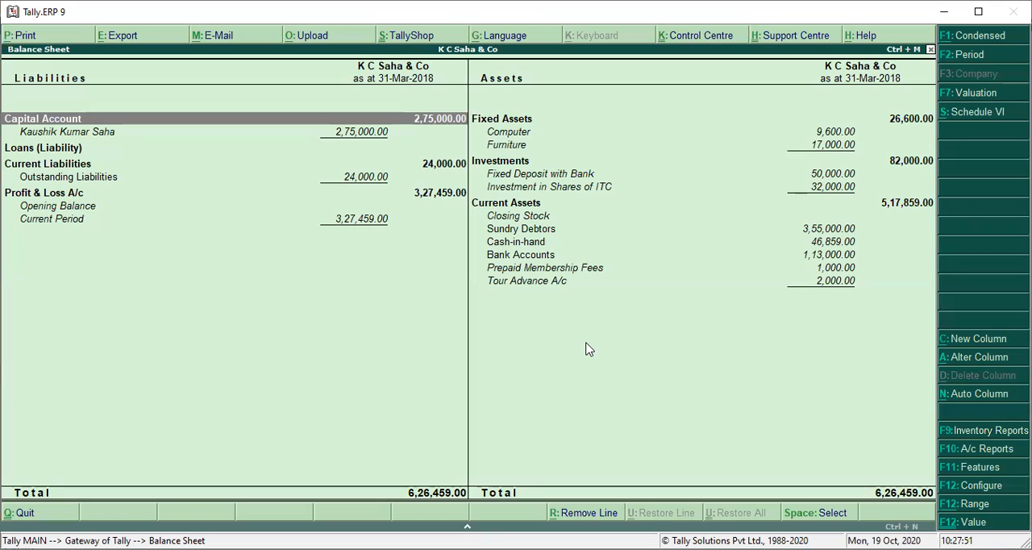
Step: Drill down from Investment in Shares of ITC in the Balance Sheet to its March vouchers
key(Down)
key(Down)
key(Down)
key(Down)
key(Down)
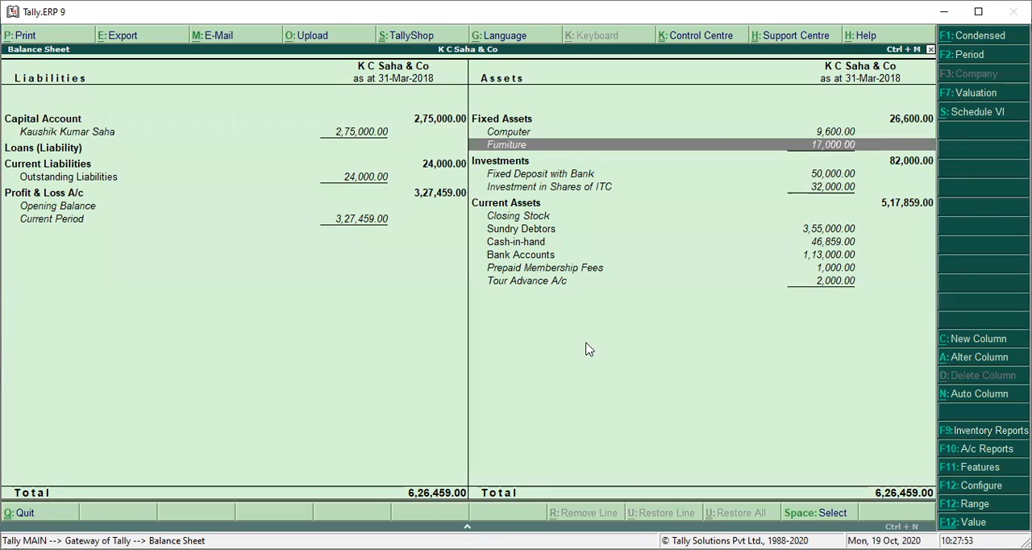
key(Down)
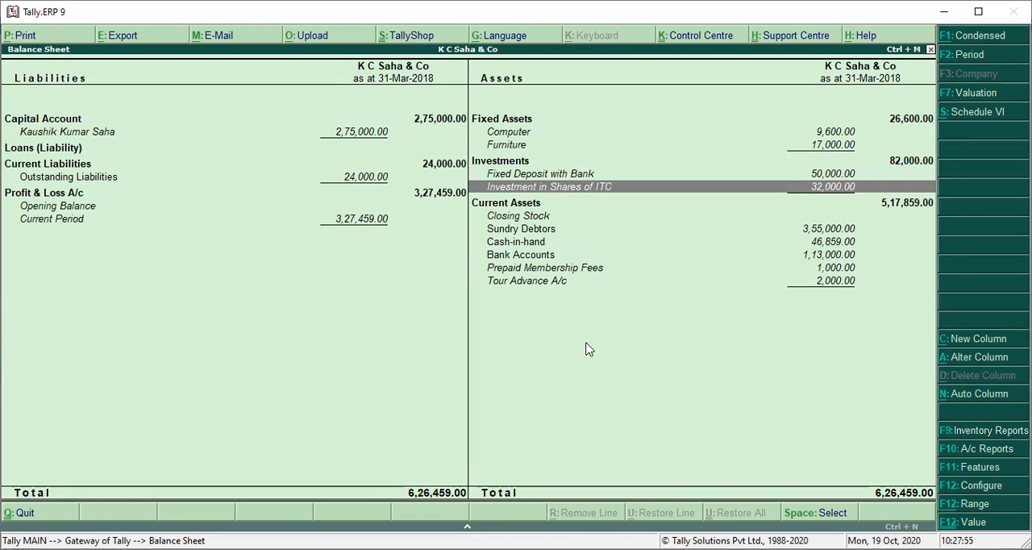
key(Up)
key(Down)
key(Return)
Step: List the Investment in Shares of ITC ledger's vouchers for 1-4-2017 to 31-Mar-2018
key(Return)
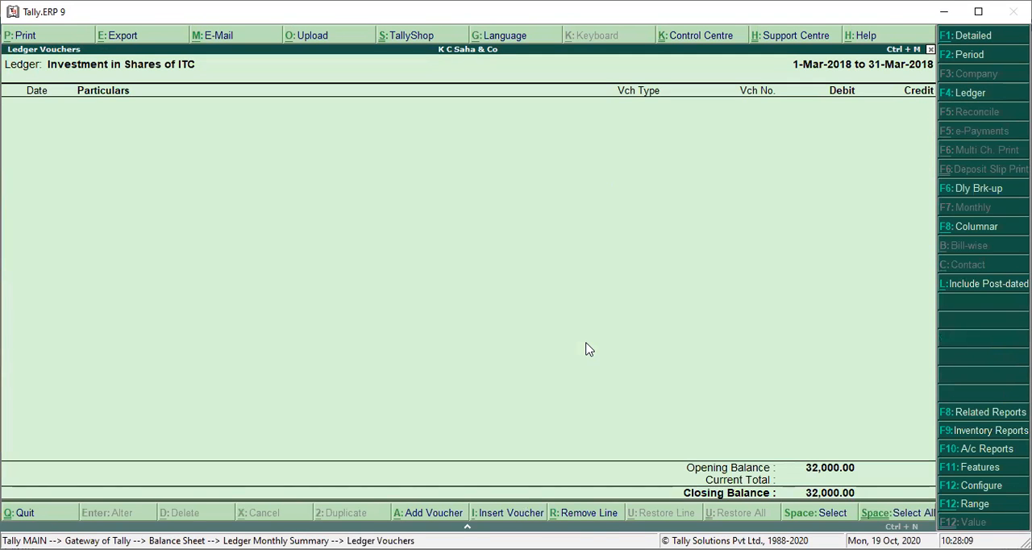
click(959, 55)
text(1-4-2017)
key(Return)
key(Return)
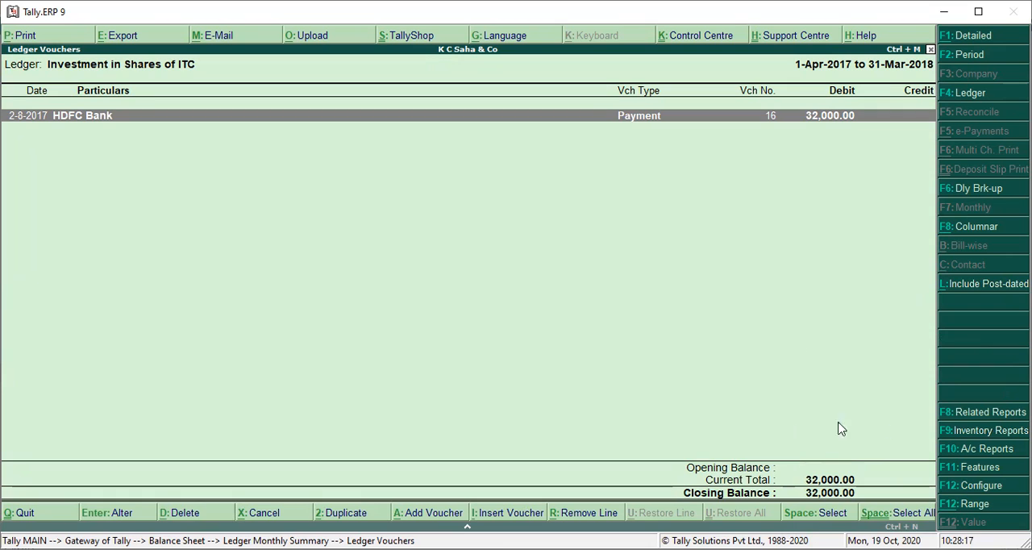
Step: Examine the HDFC Bank payment voucher dated 2-8-2017 with its narration, and return to the Balance Sheet without altering it
key(Return)
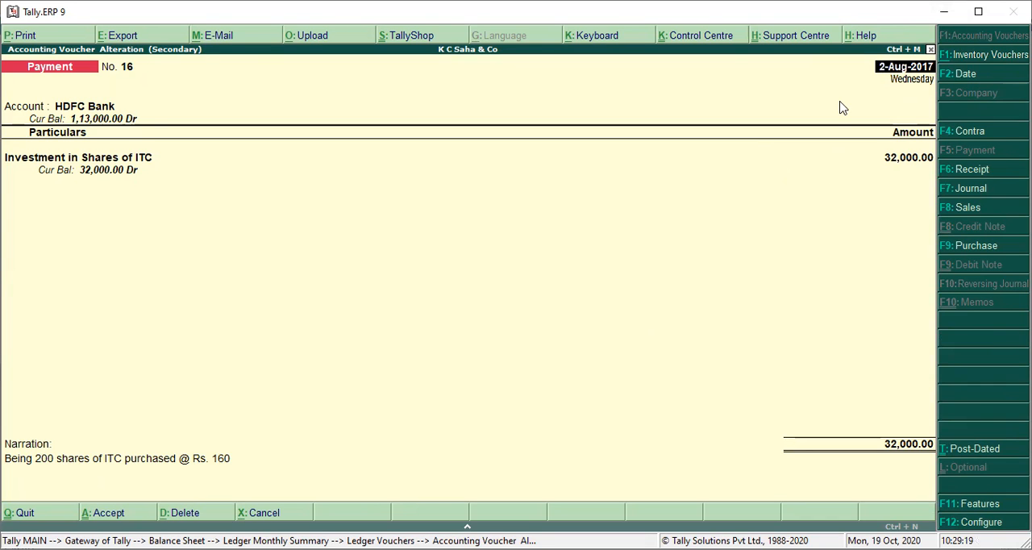
key(Escape)
key(Escape)
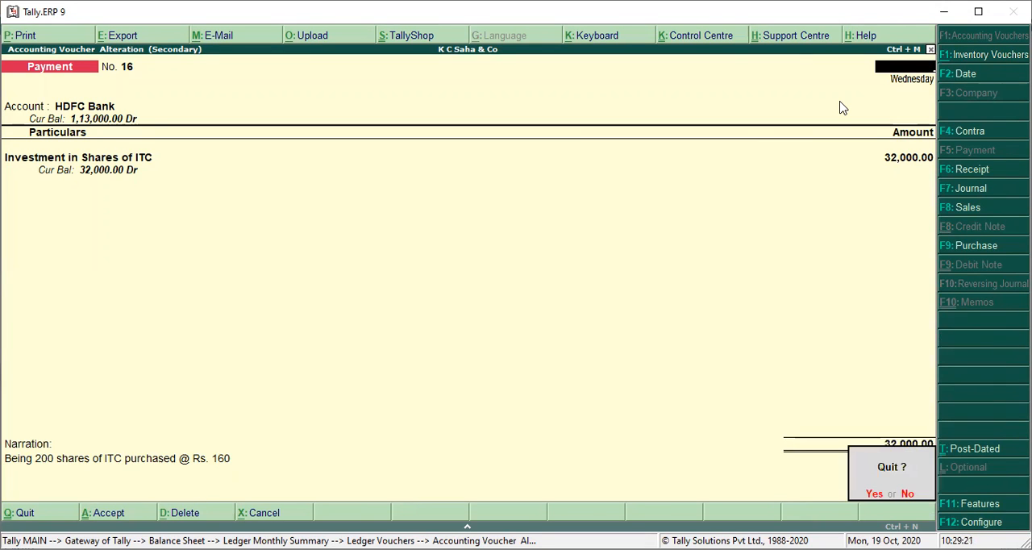
key(y)
Step: Go back to the Profit & Loss A/c and show it in detailed form for 1-Apr-2017 to 31-Mar-2018
key(Escape)
key(Escape)
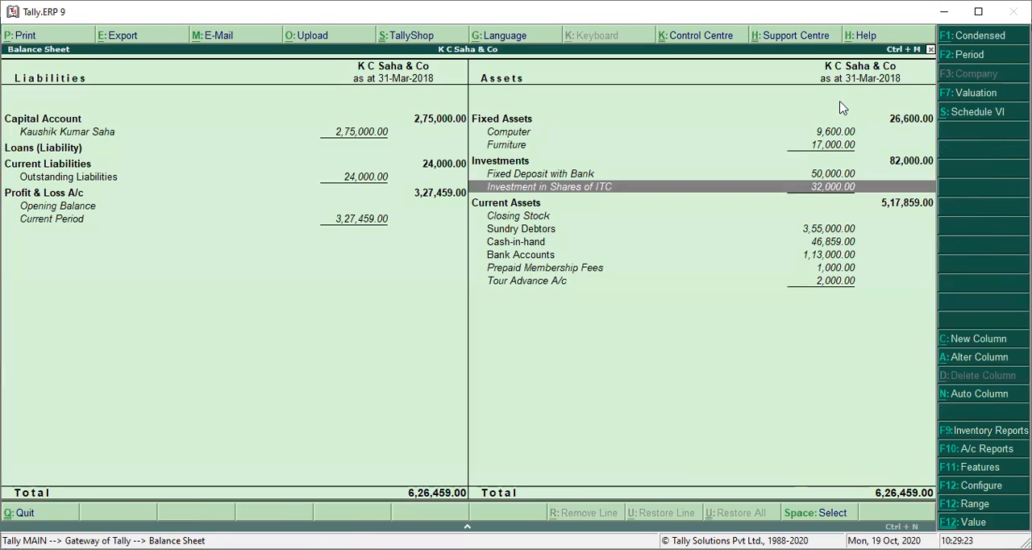
key(Escape)
key(Down)
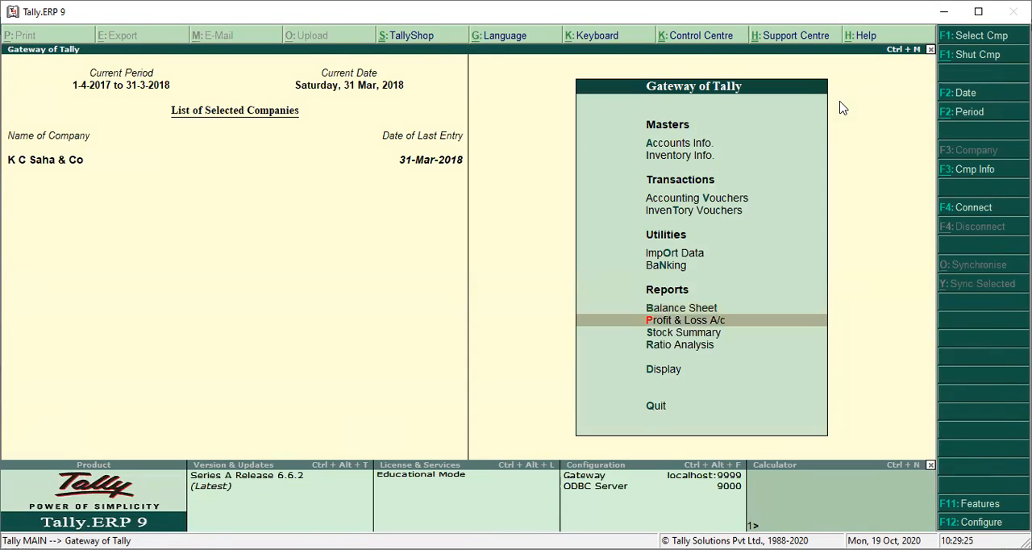
key(Return)
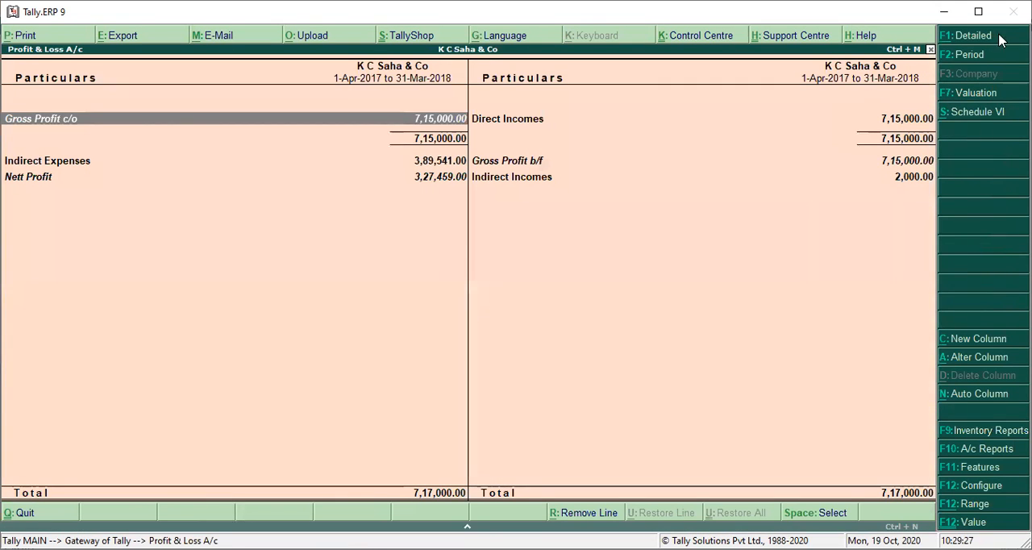
click(970, 55)
key(Return)
key(Return)
click(977, 37)
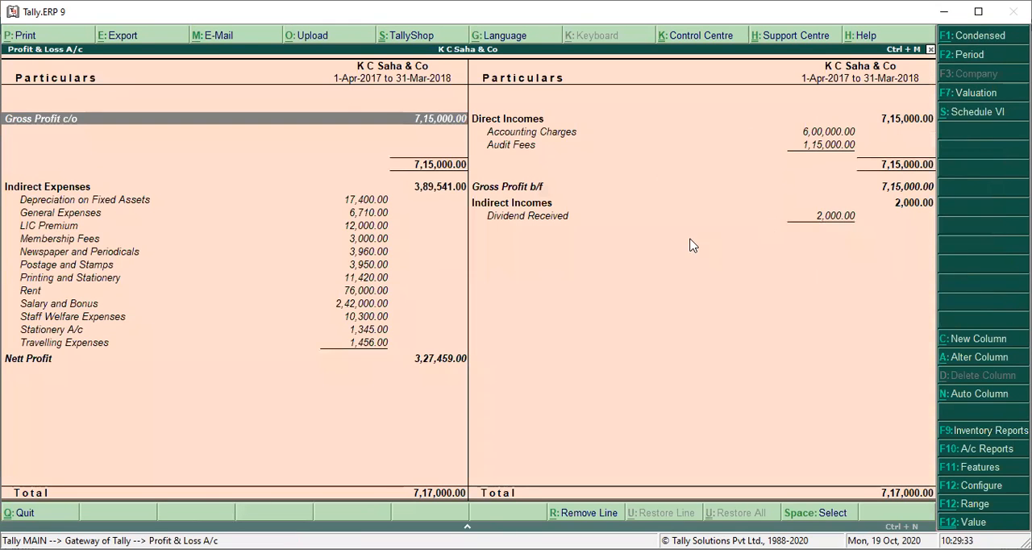
Step: Open the 2-Dec-2017 HDFC Bank receipt voucher through the Dividend Received ledger and go to its Dividend Received line for editing
click(713, 217)
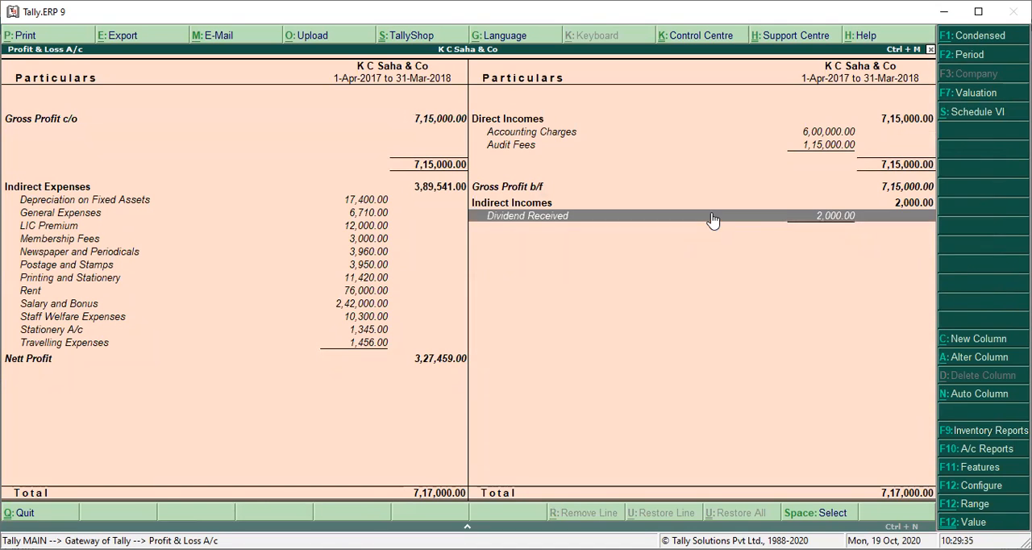
click(712, 218)
key(Up)
key(Up)
key(Up)
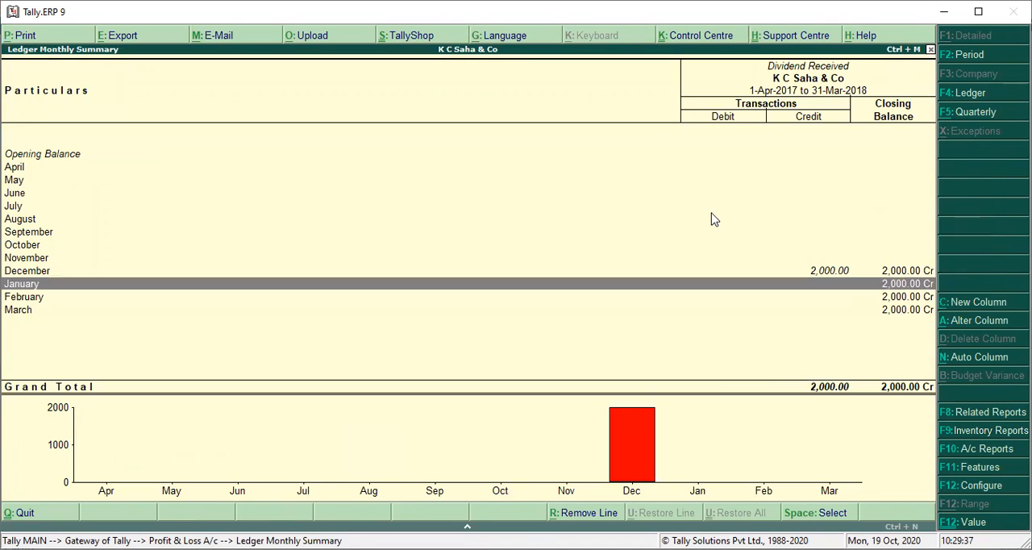
key(Return)
key(Return)
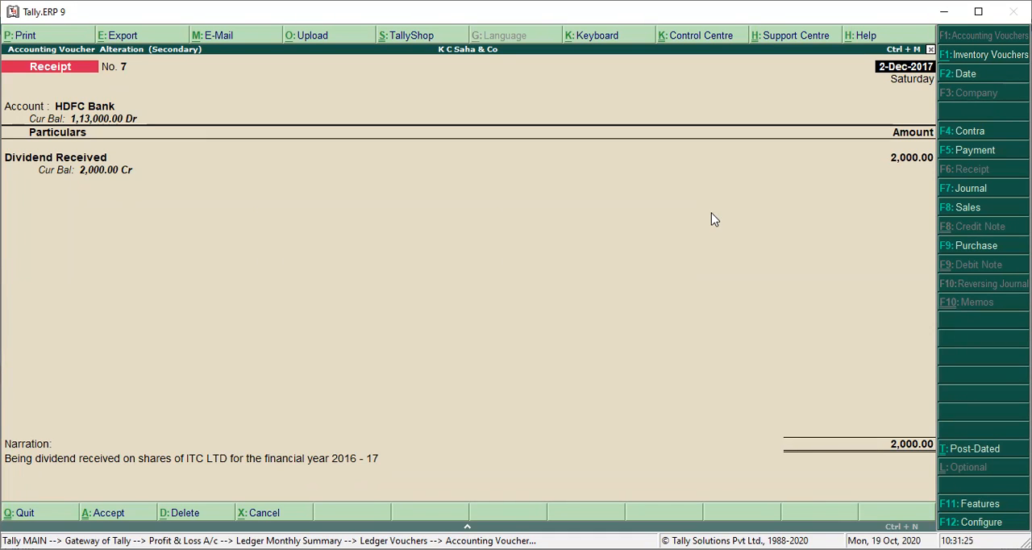
key(Return)
key(Return)
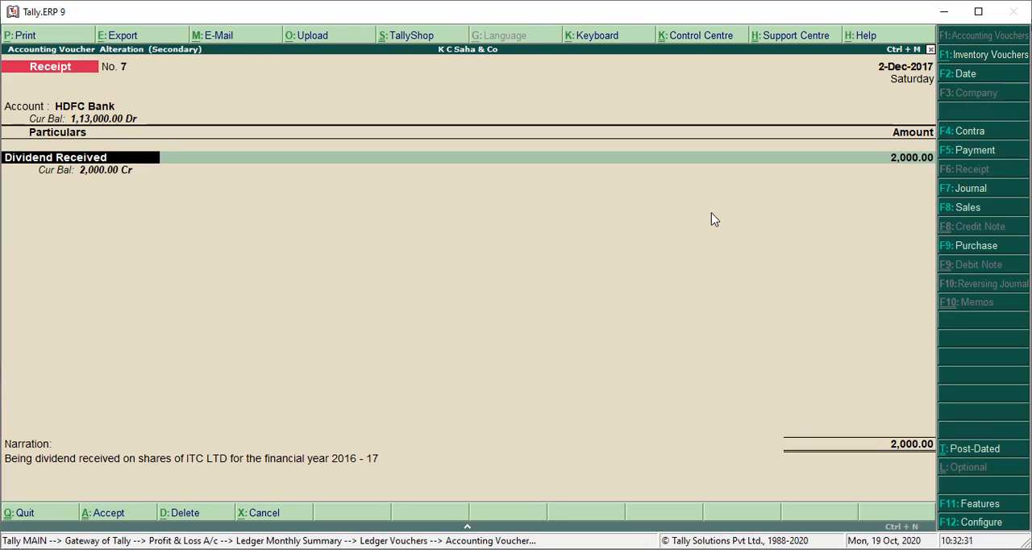
key(BackSpace)
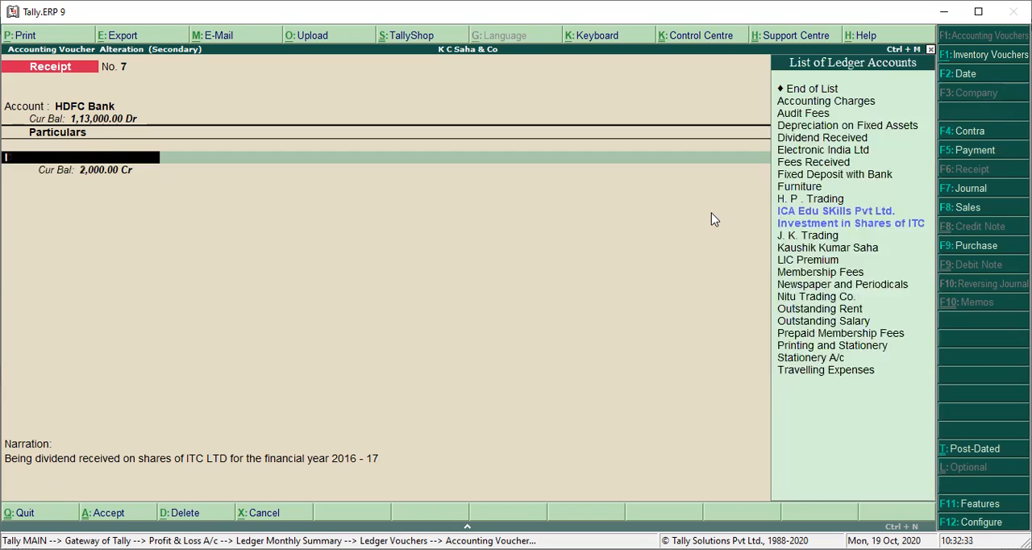
text(Inve)
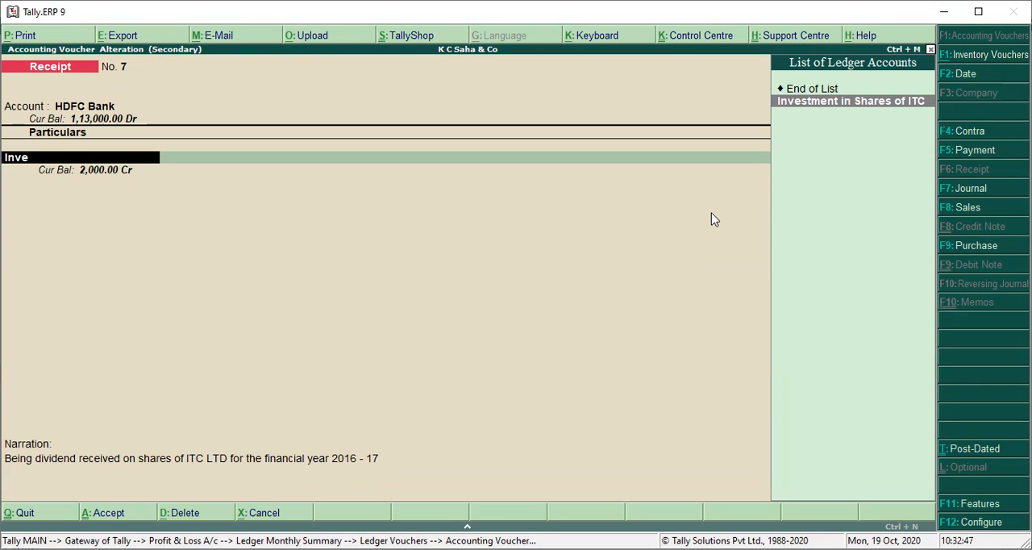
key(BackSpace)
key(BackSpace)
key(BackSpace)
key(BackSpace)
key(BackSpace)
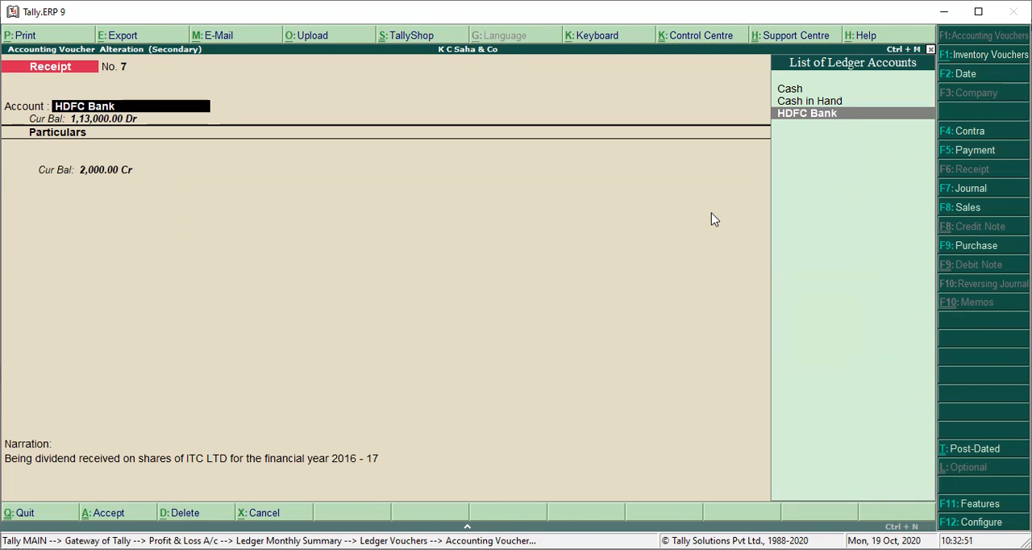
key(Return)
text(Divi)
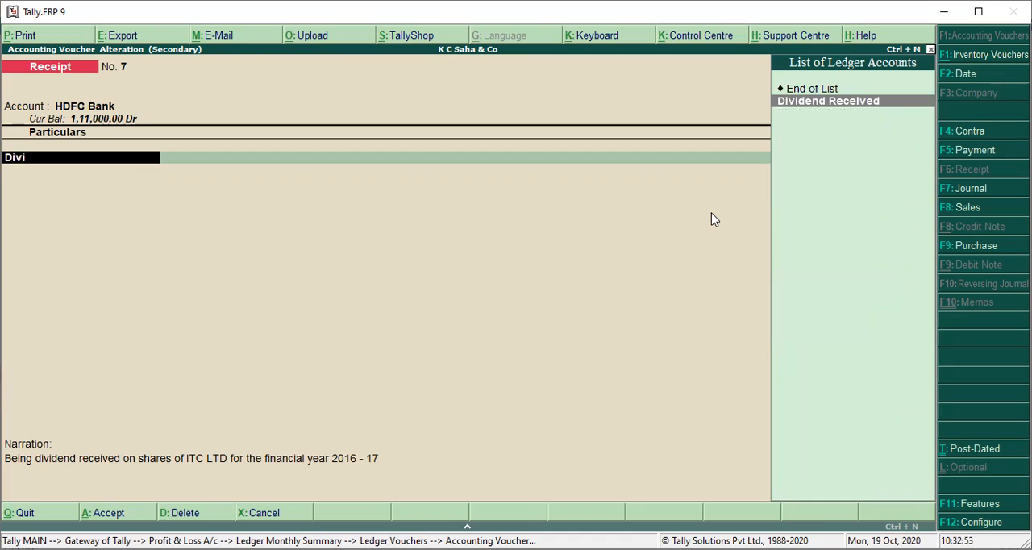
key(Return)
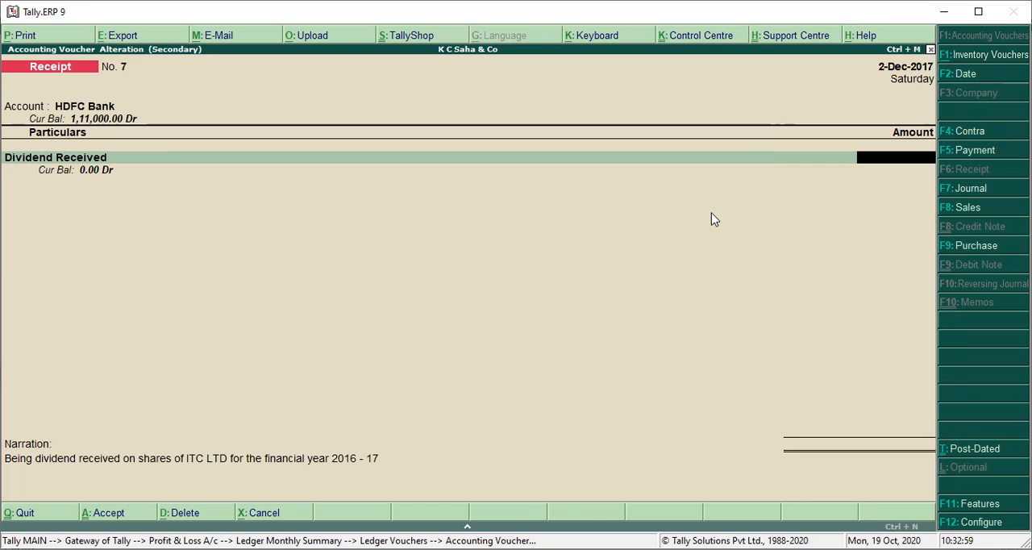
text(2000)
key(BackSpace)
key(BackSpace)
key(BackSpace)
key(BackSpace)
key(BackSpace)
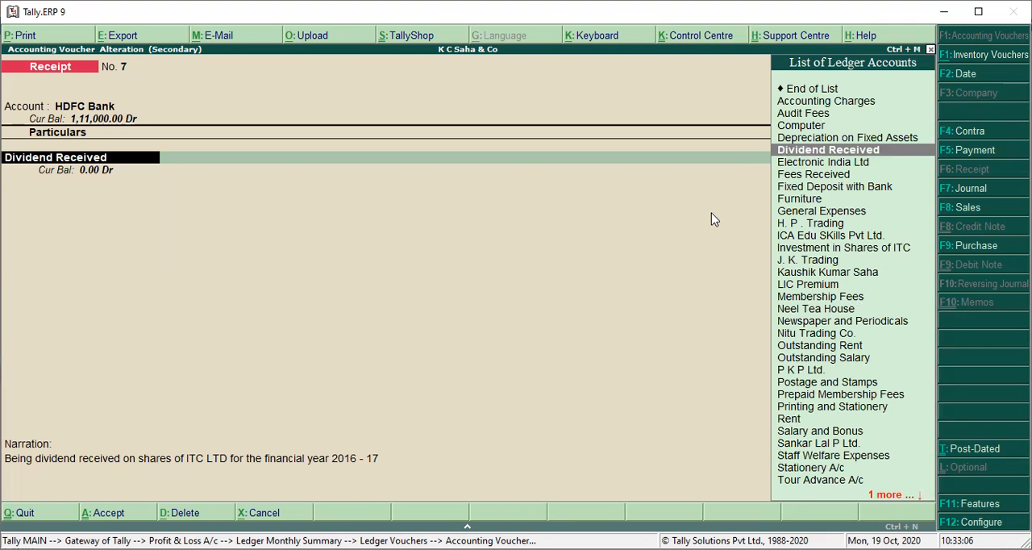
Step: Replace the receipt voucher's ledger with Investment in Shares of ITC and enter an amount of 2000
text(Inve)
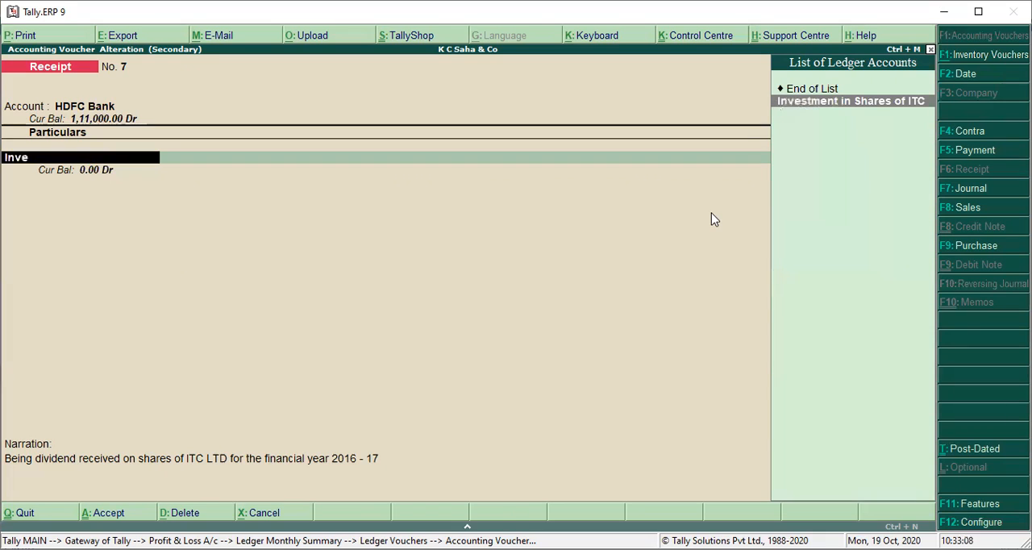
key(Return)
text(2000)
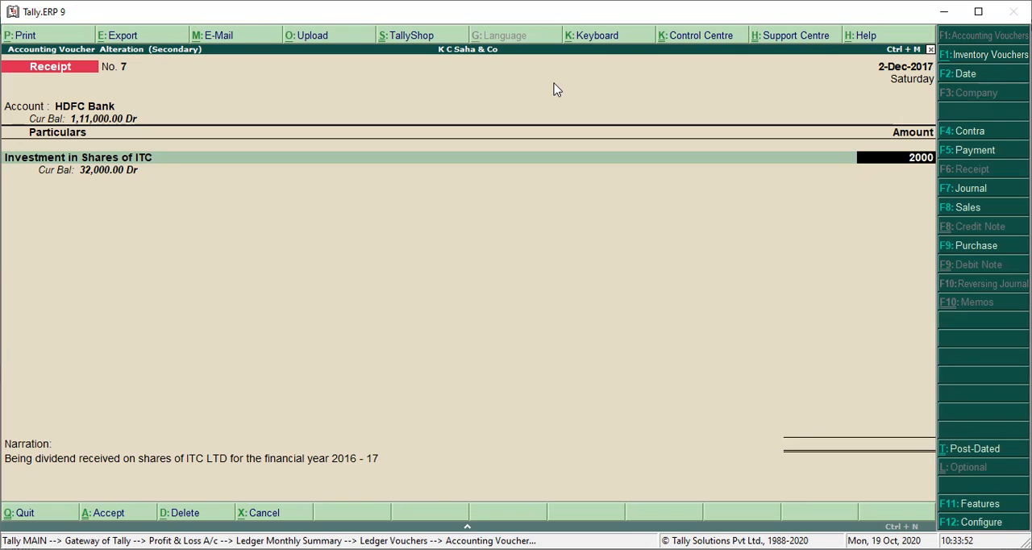
key(Return)
key(Return)
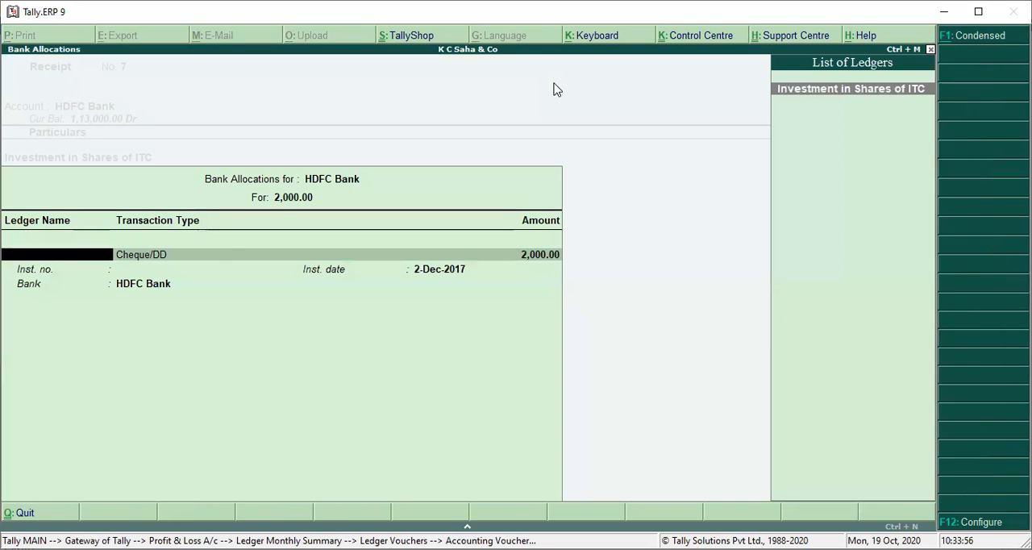
Step: Allocate the HDFC Bank amount of 2,000.00 to Investment in Shares of ITC as Cheque/DD and save the altered receipt voucher
key(Return)
key(Return)
key(Return)
key(Return)
key(Return)
key(Return)
key(Return)
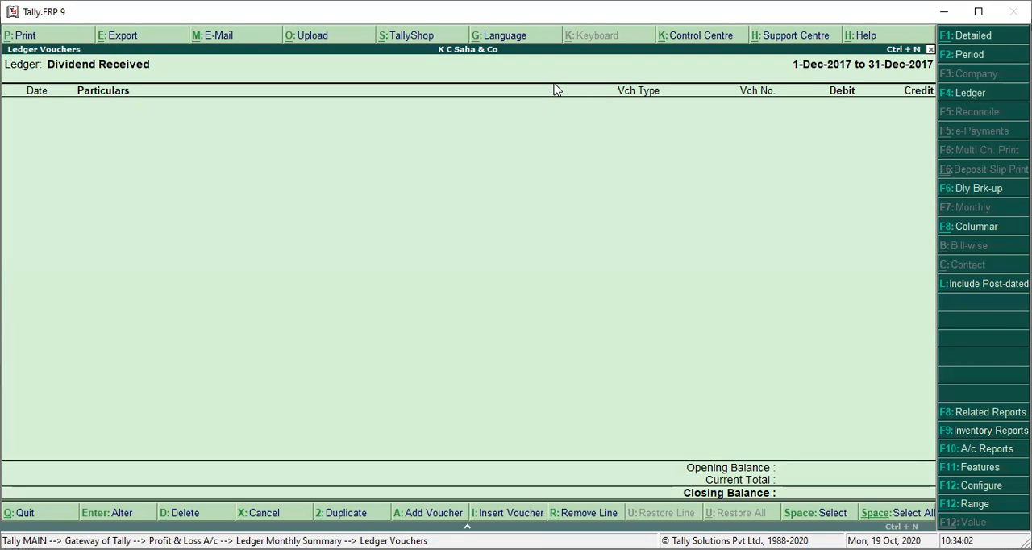
Step: Switch the voucher list to the Investment in Shares of ITC ledger and show 1-Apr-2017 to 31-Mar-2018
click(951, 95)
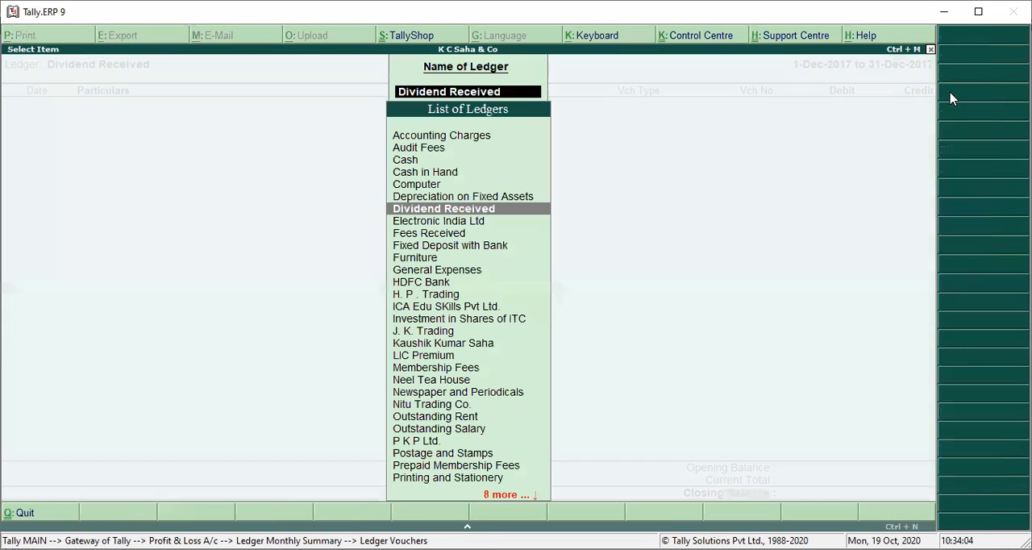
text(Inve)
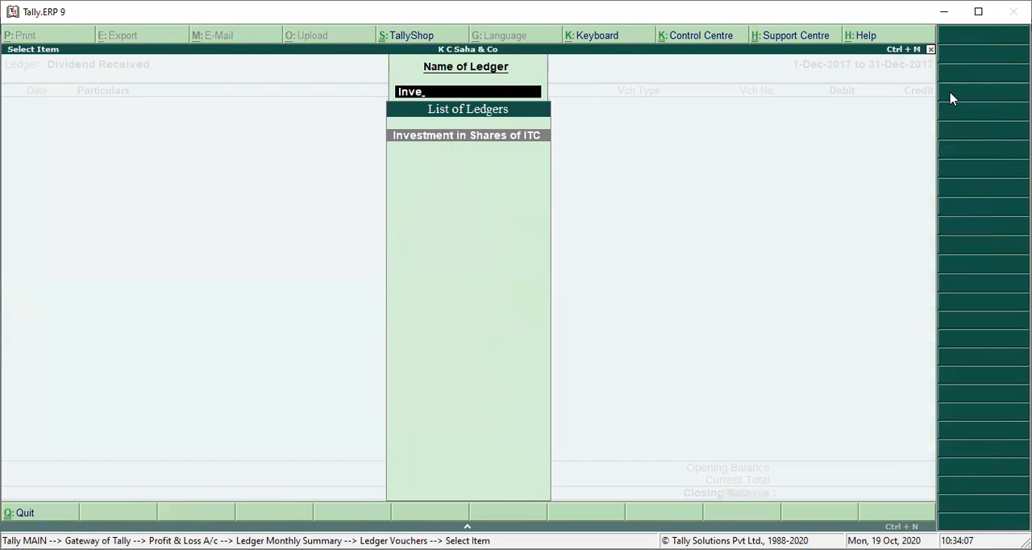
key(Return)
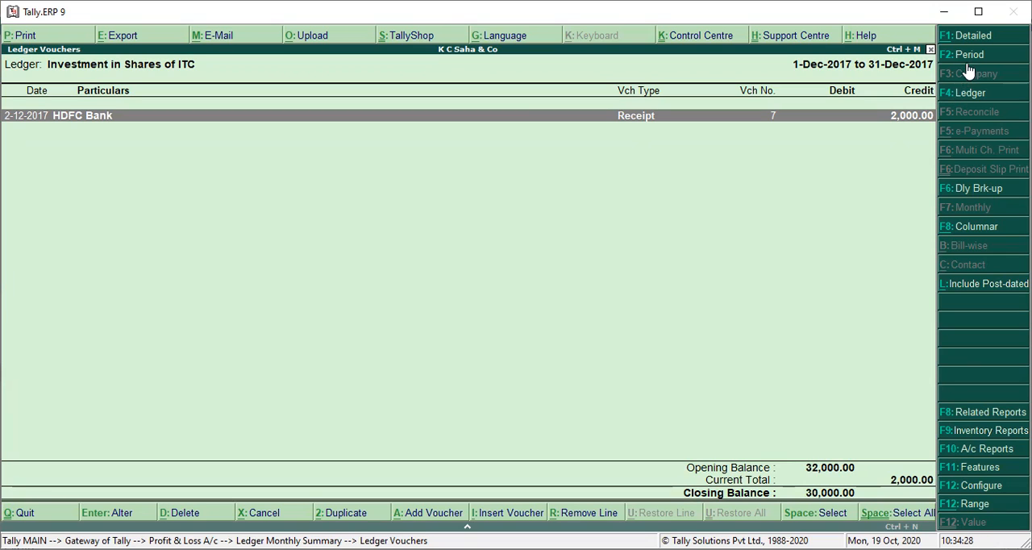
click(968, 63)
key(space)
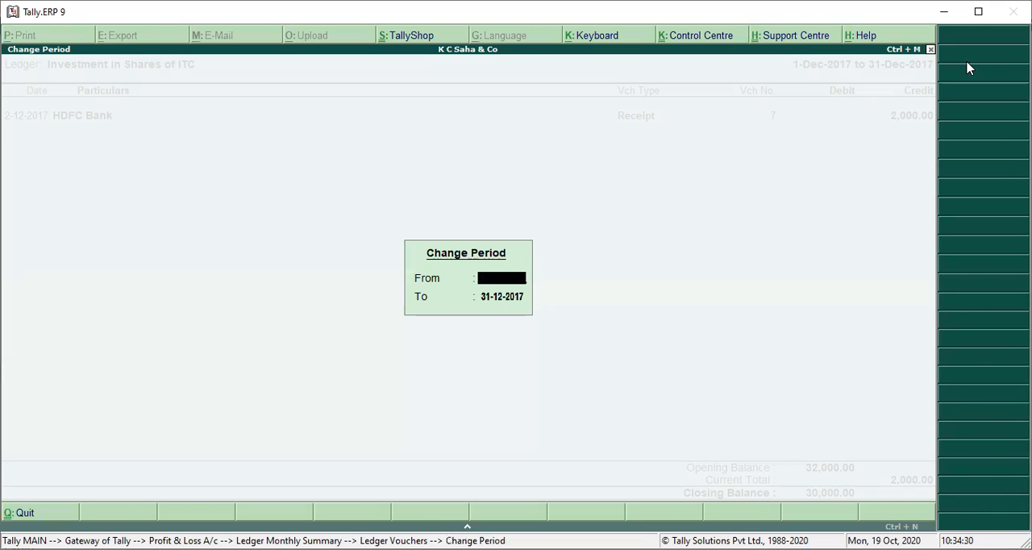
key(Return)
key(Return)
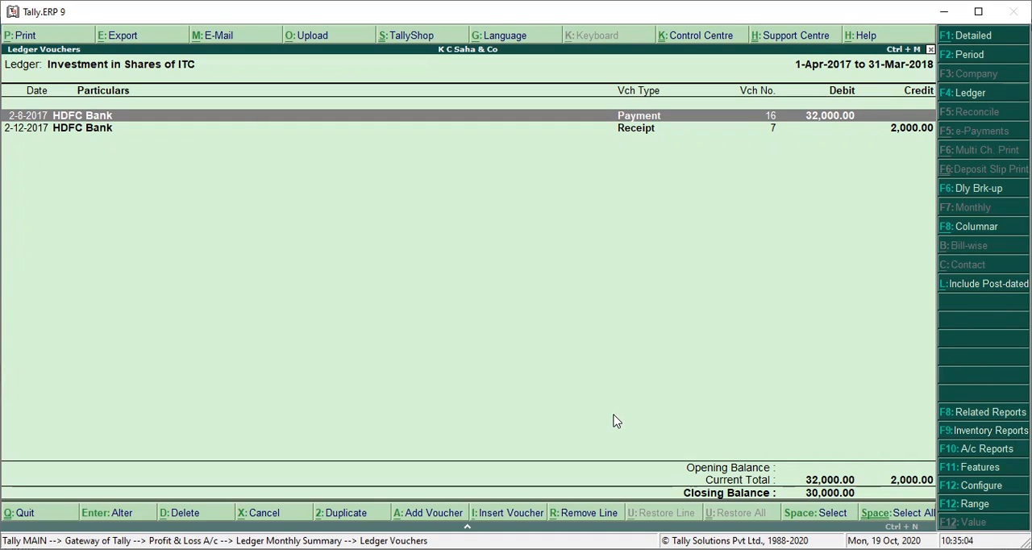
Step: Return to the Profit & Loss A/c and select Depreciation on Fixed Assets under Indirect Expenses
key(Escape)
key(Escape)
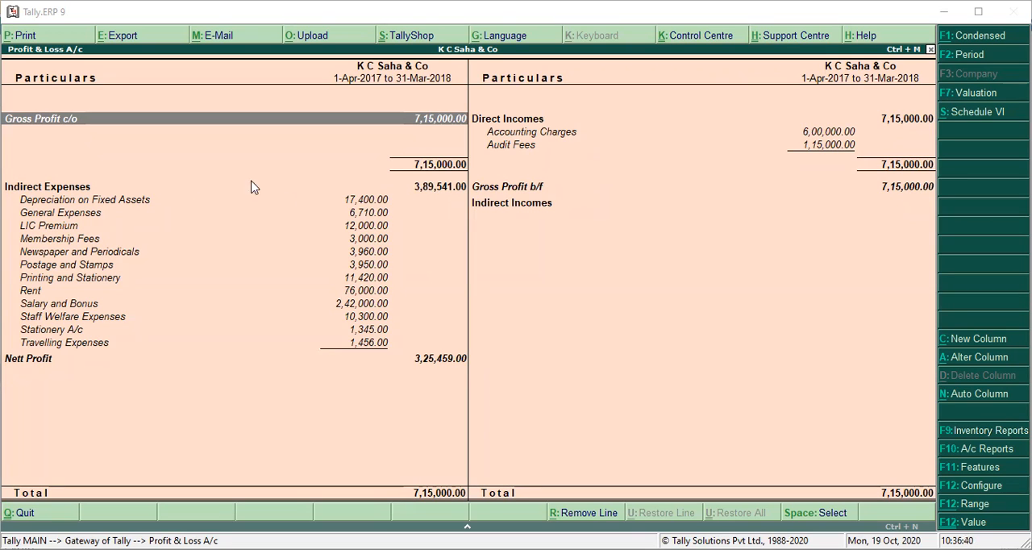
click(338, 205)
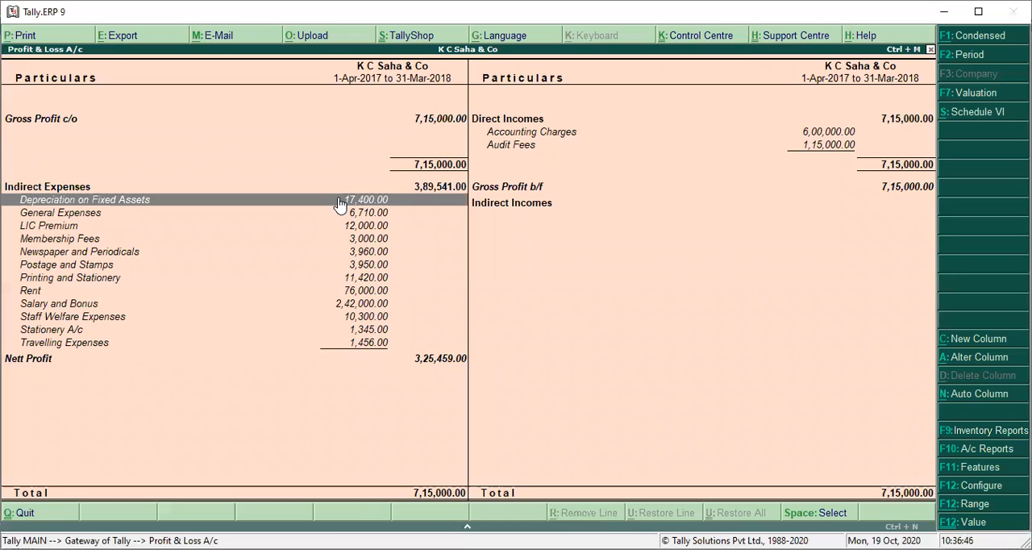
Step: Open the Depreciation on Fixed Assets ledger's vouchers and set their period to 1-Apr-2017 to 31-Mar-2018
click(338, 203)
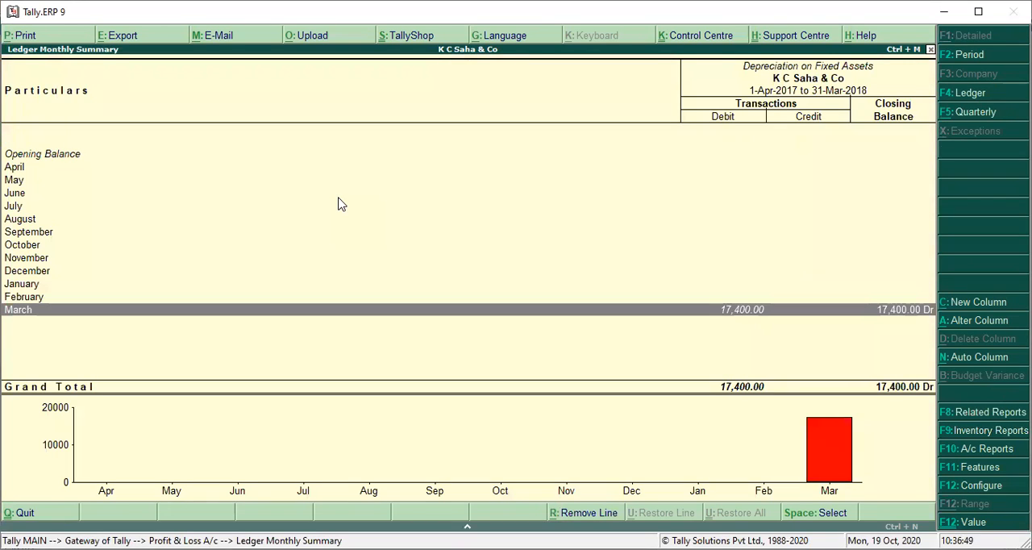
key(Return)
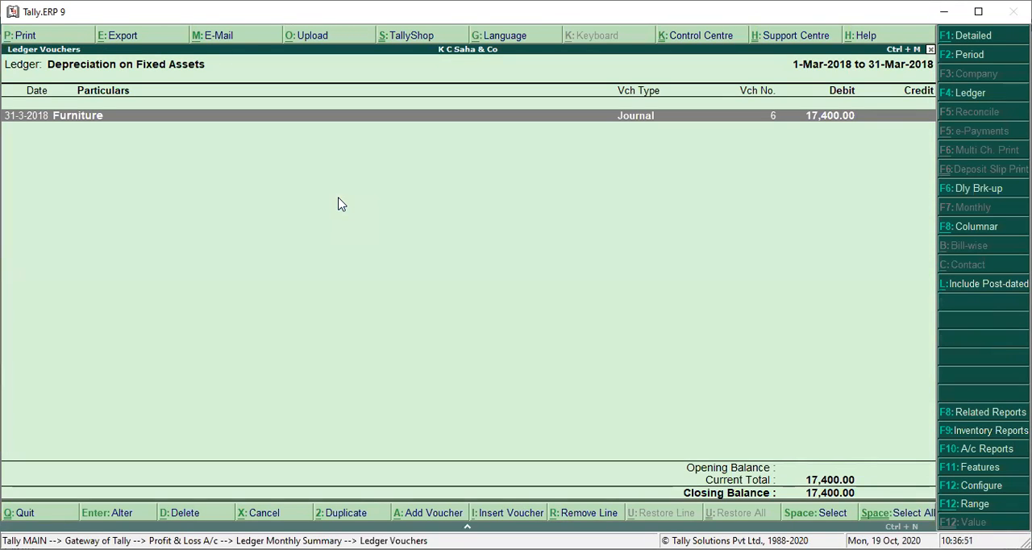
click(972, 55)
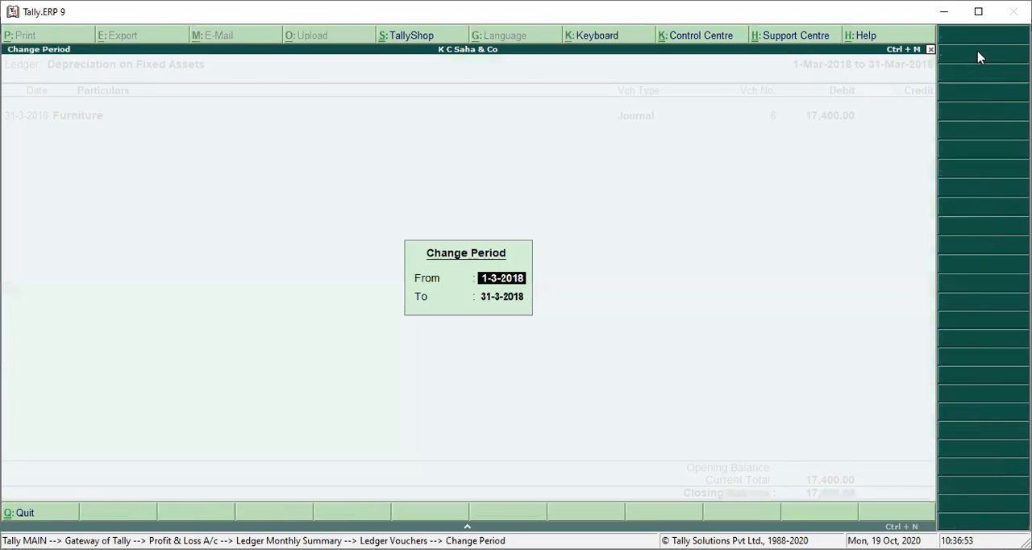
key(BackSpace)
key(Return)
key(BackSpace)
key(Return)
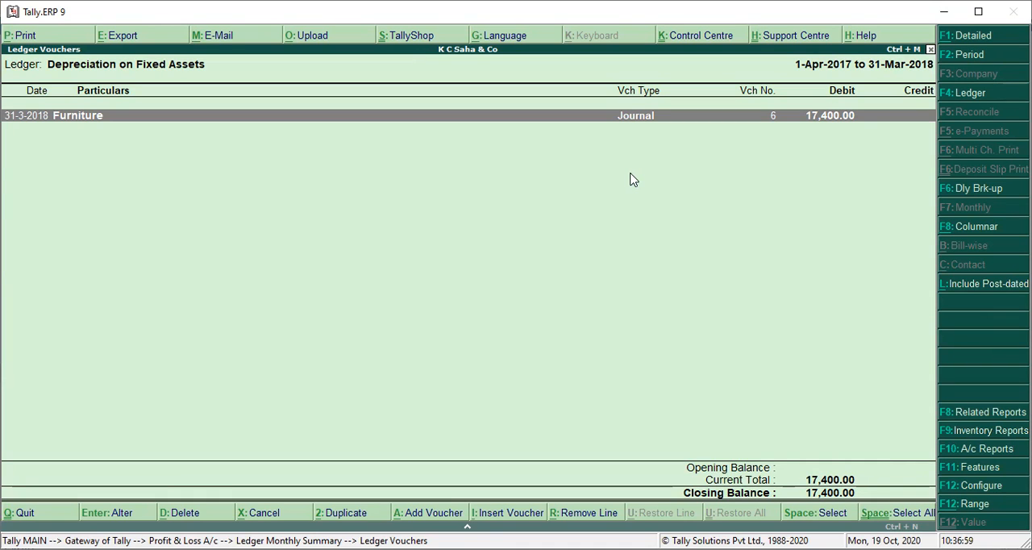
Step: Open the depreciation journal voucher and check the Furniture ledger's opening balance, leaving the ledger without altering it
key(Return)
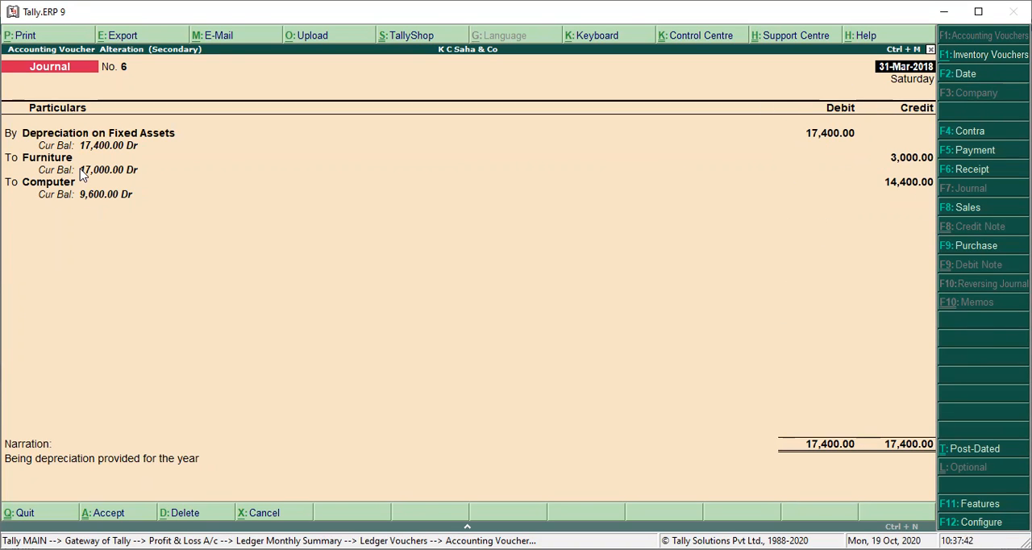
key(Return)
key(Return)
key(Return)
key(Return)
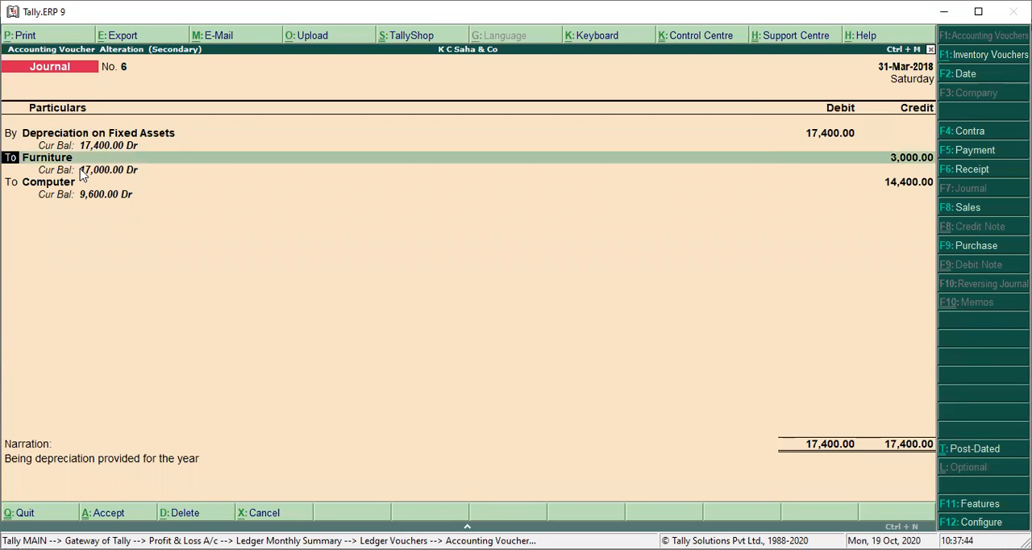
key(Return)
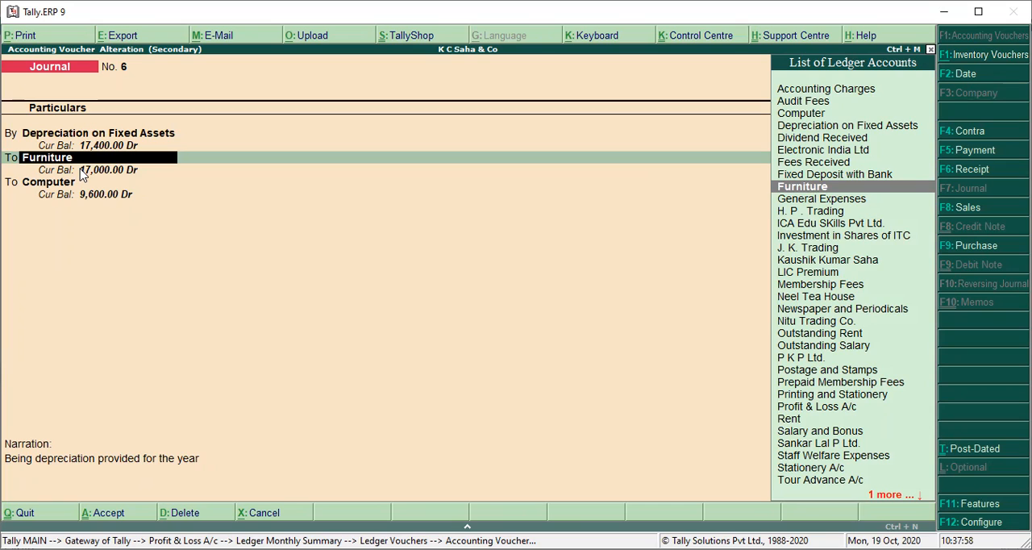
key(Return)
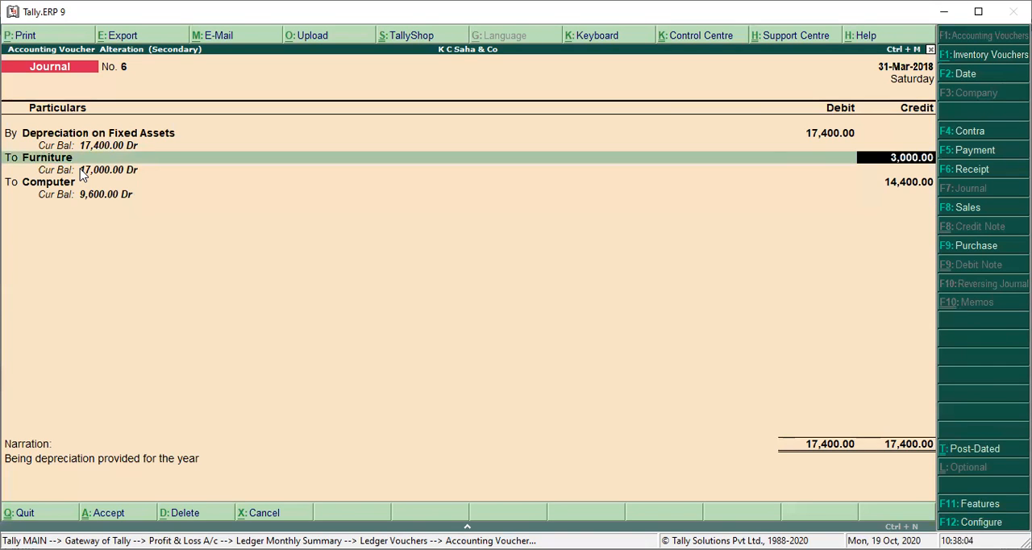
key(BackSpace)
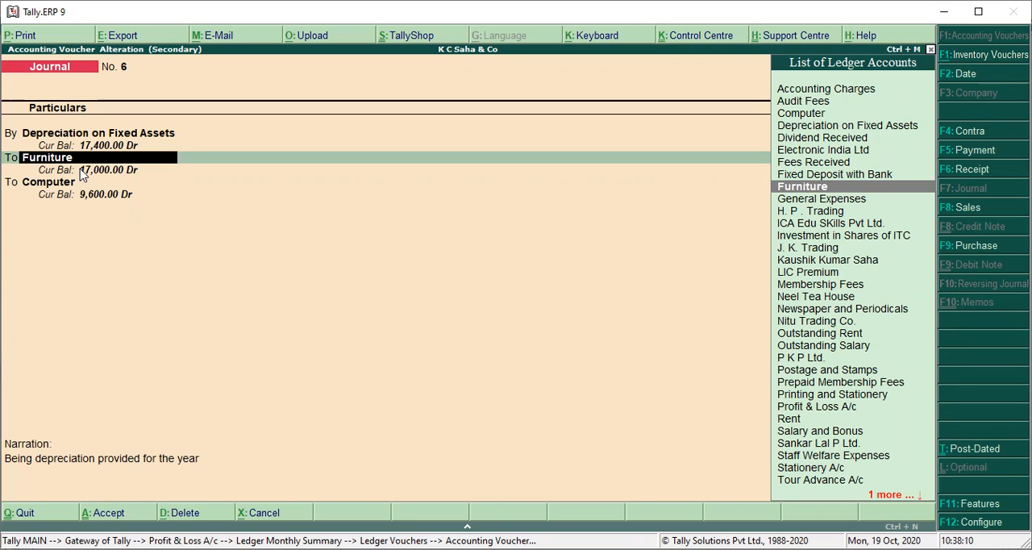
key(ctrl+Return)
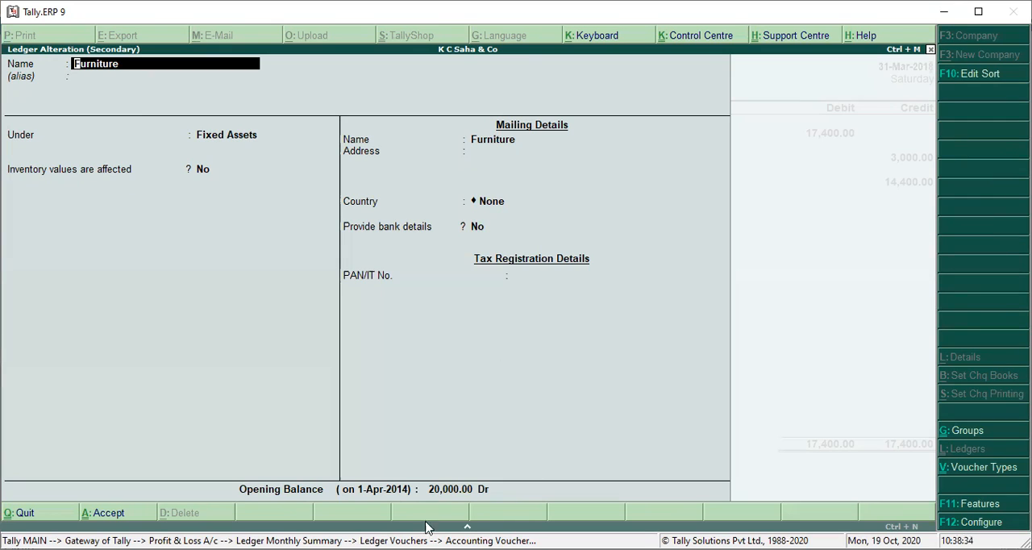
key(Escape)
key(Return)
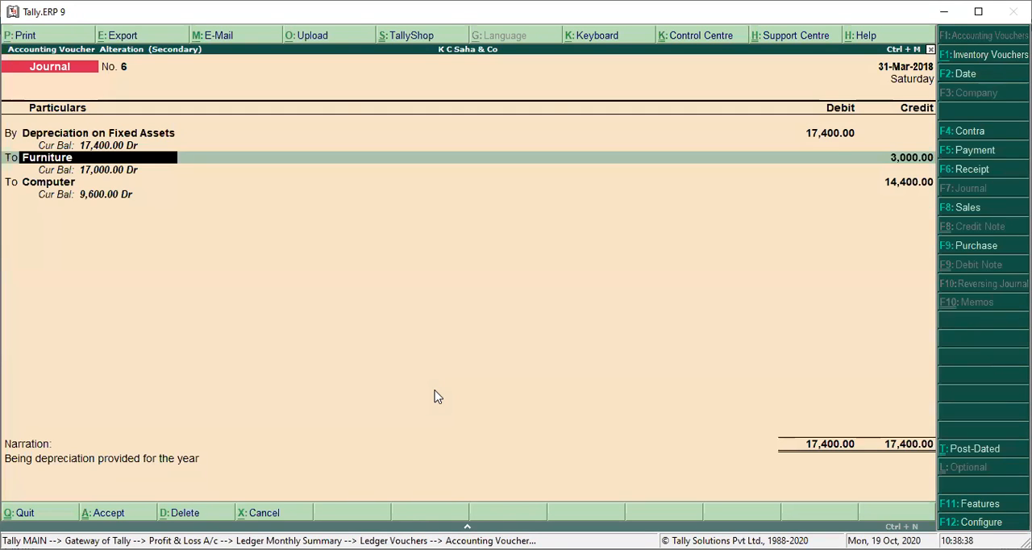
Step: Set the Furniture credit in the depreciation journal to 2,000.00
key(Return)
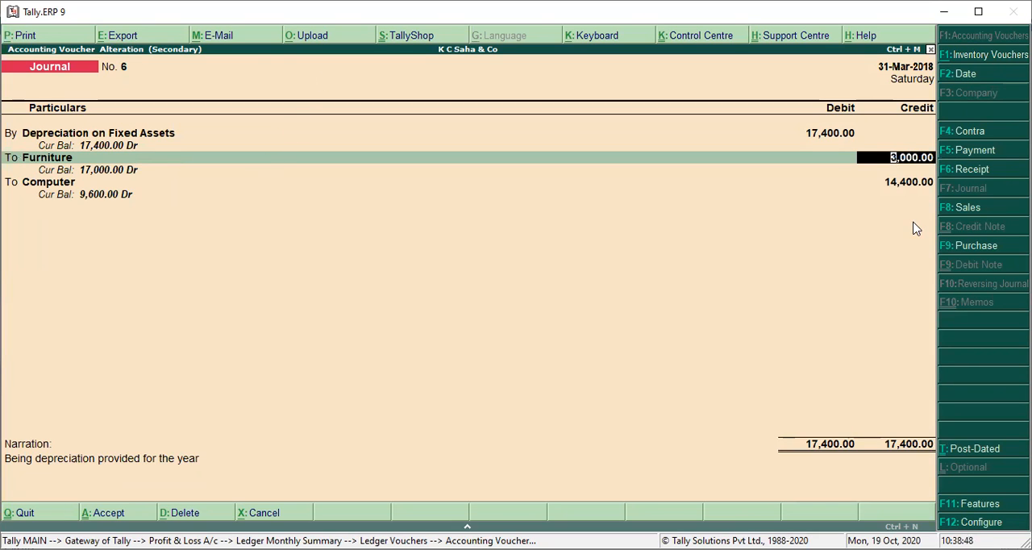
text(2000)
key(Return)
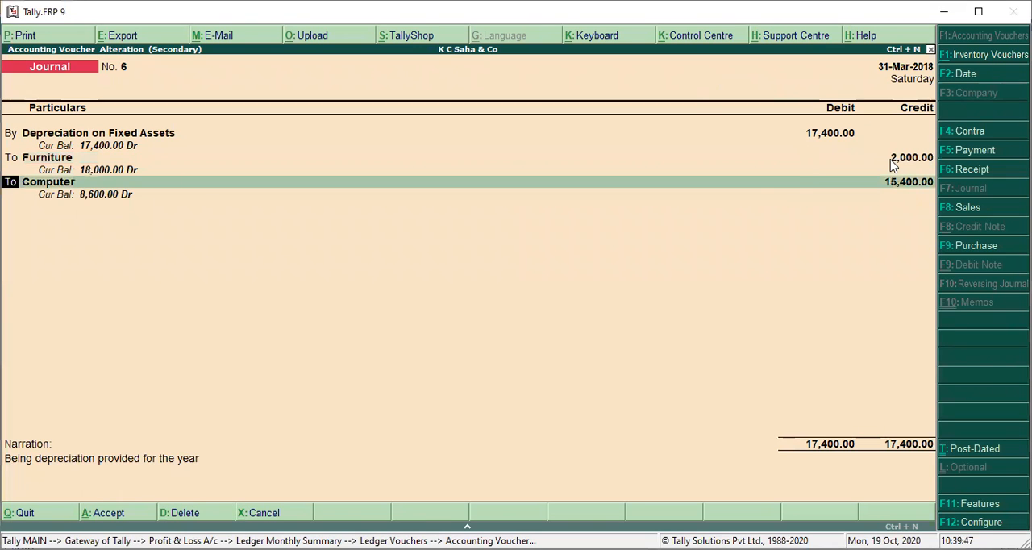
Step: View the Computer ledger's master from the journal to check its opening balance, and quit without altering it
key(Return)
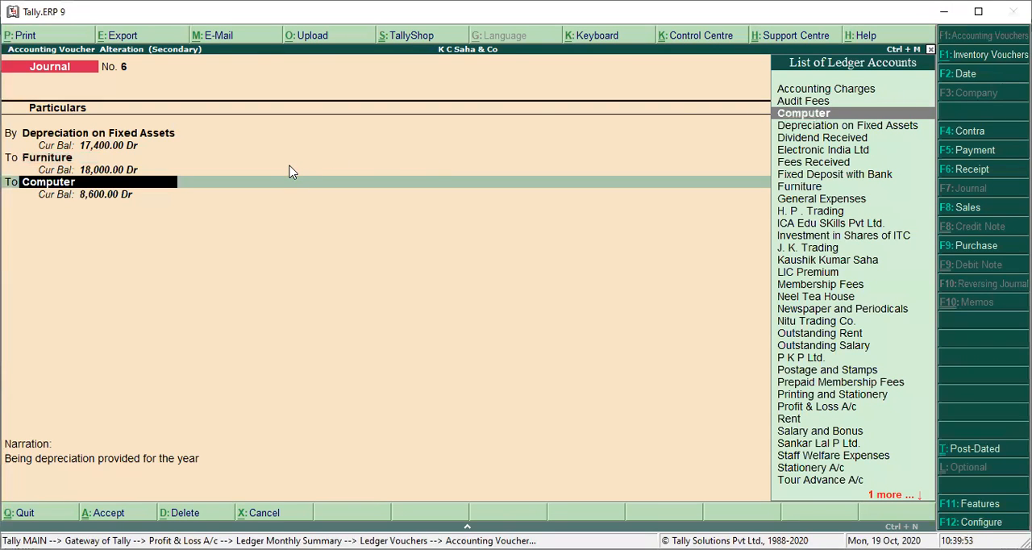
key(ctrl+Return)
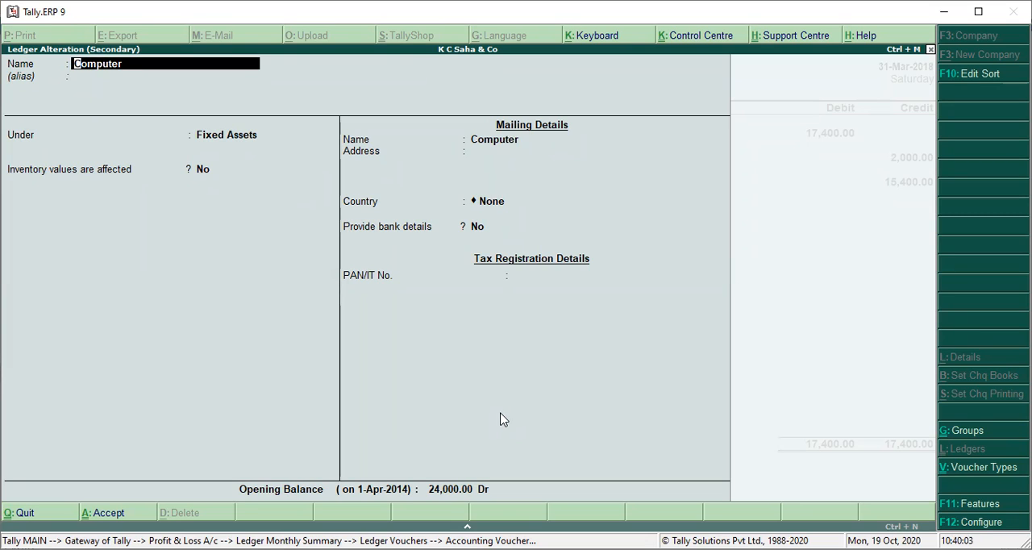
key(Escape)
key(Escape)
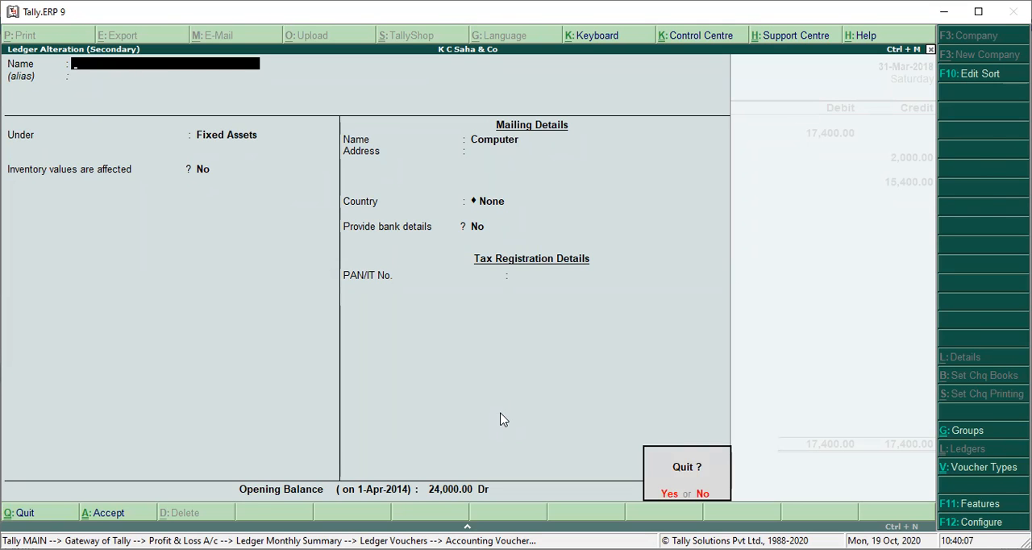
key(y)
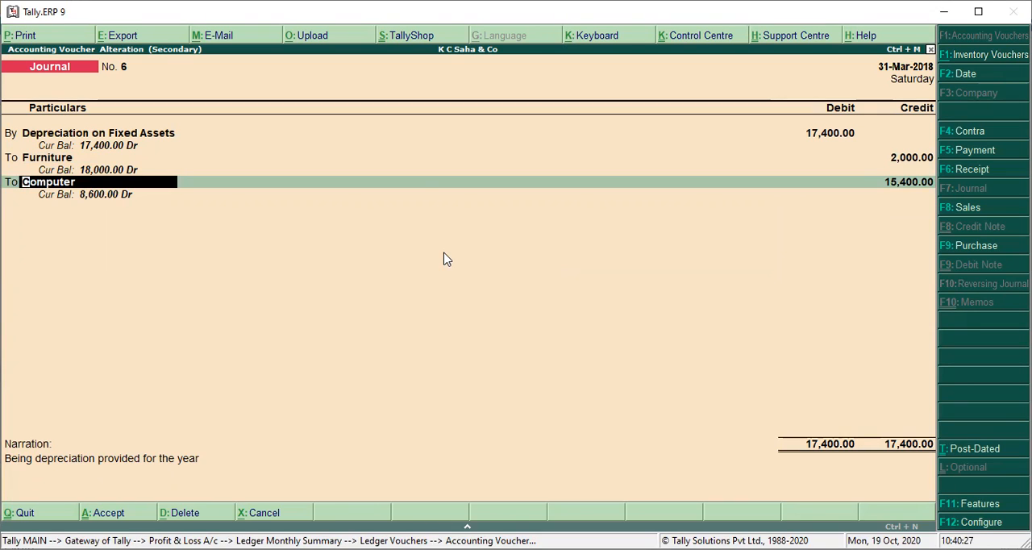
Step: Set the Computer credit in the depreciation journal to 14,400.00
key(Return)
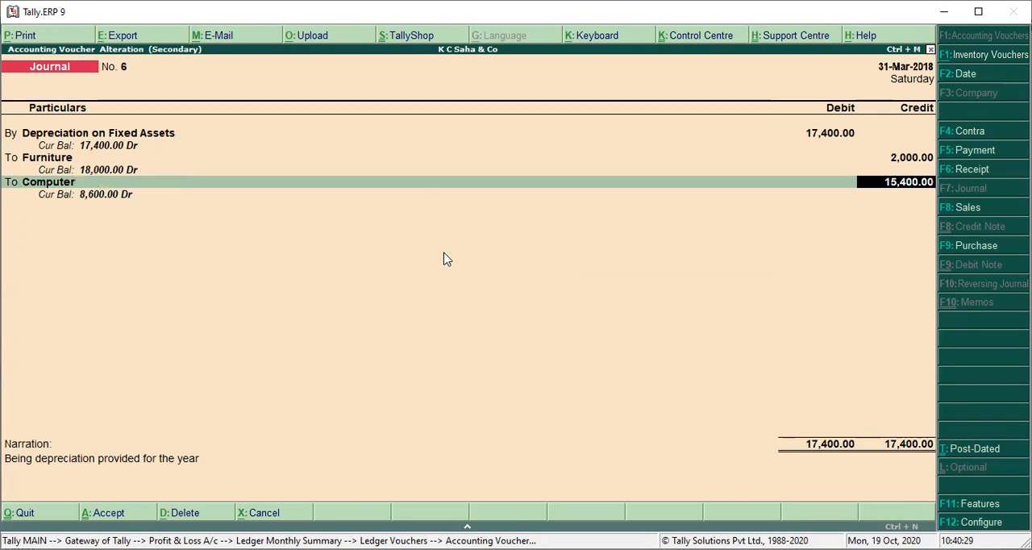
text(14,400)
key(Return)
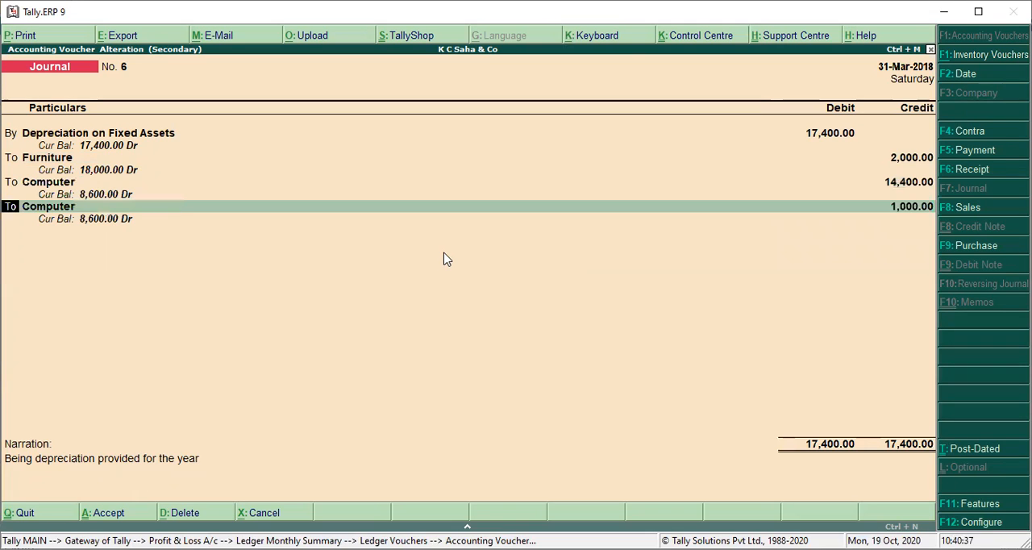
Step: Set the Depreciation on Fixed Assets debit to 16,400.00 and go through the credit entries to the narration, dropping the surplus Computer line
key(Up)
key(Up)
key(Up)
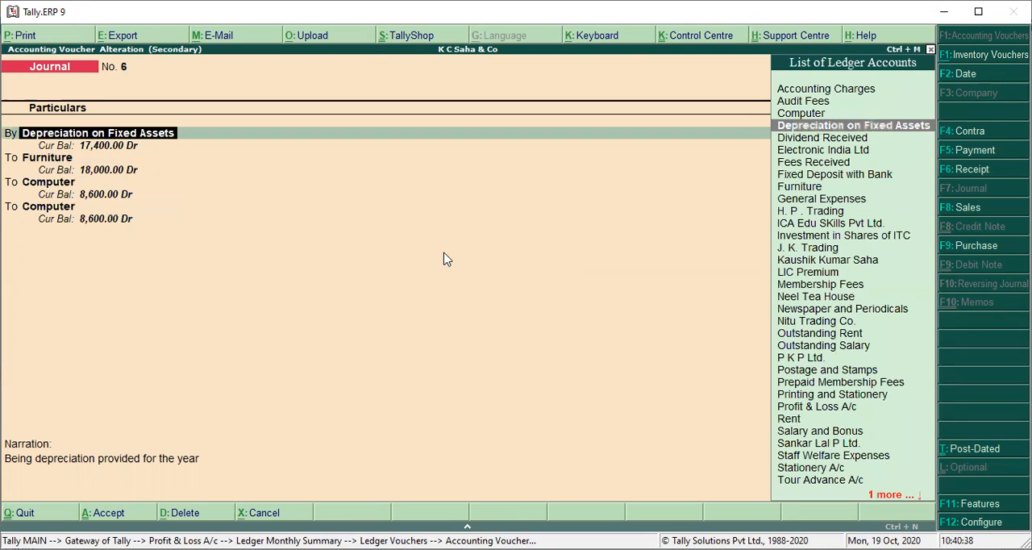
key(Return)
text(16,400)
key(Return)
key(Return)
key(Return)
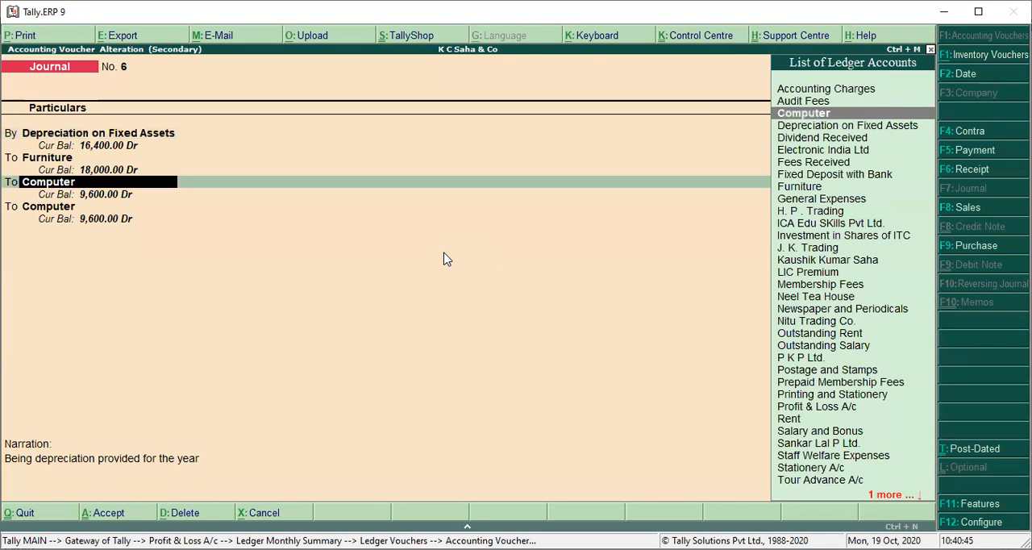
key(Return)
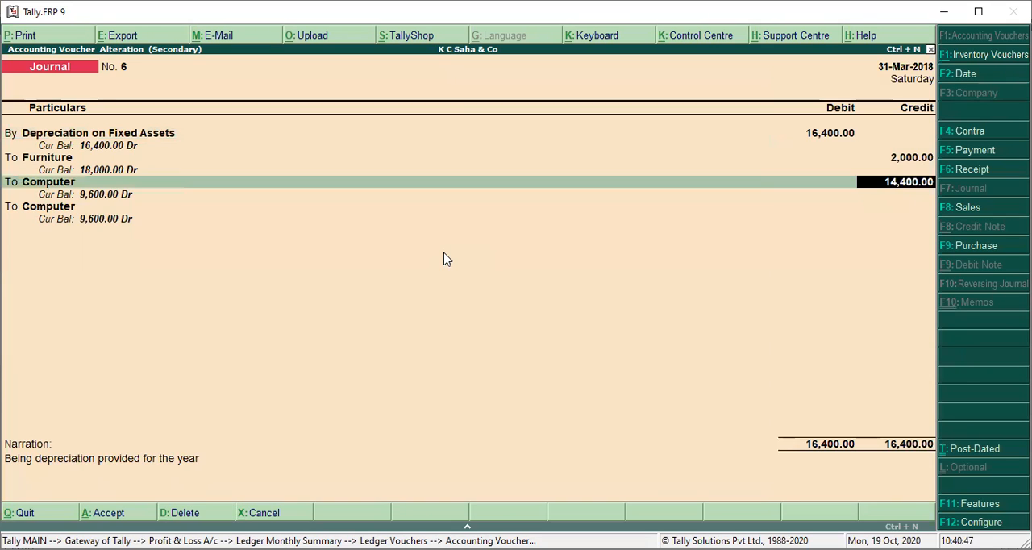
key(Return)
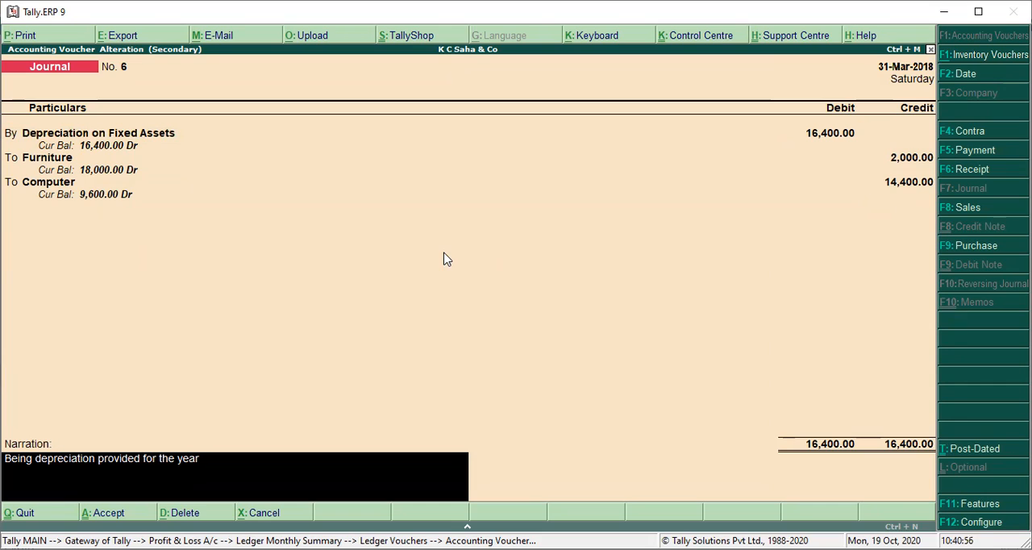
Step: Append "furniture 20000*10% = 2000" to the depreciation journal's narration
text(furniture 20000*10%)
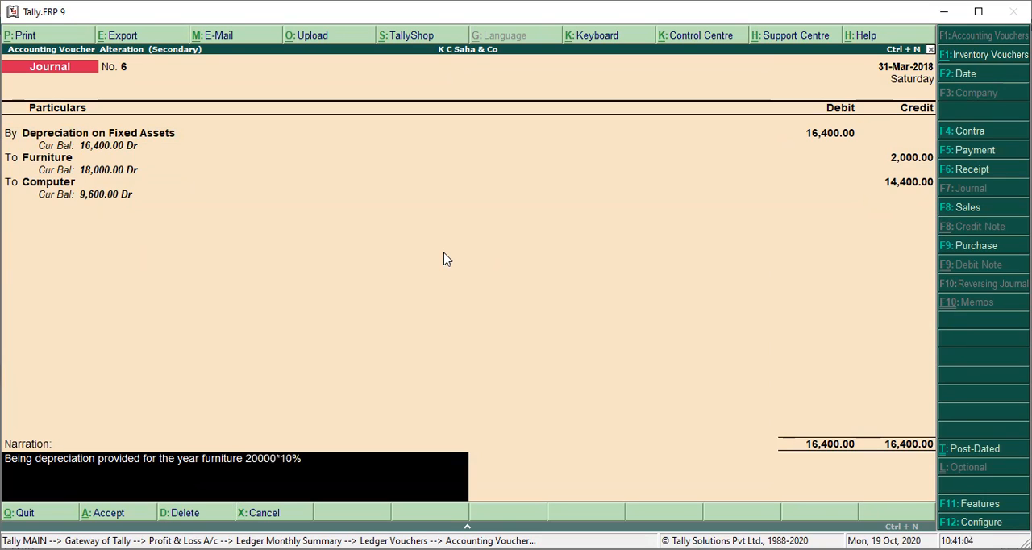
text( = 2000 , for co)
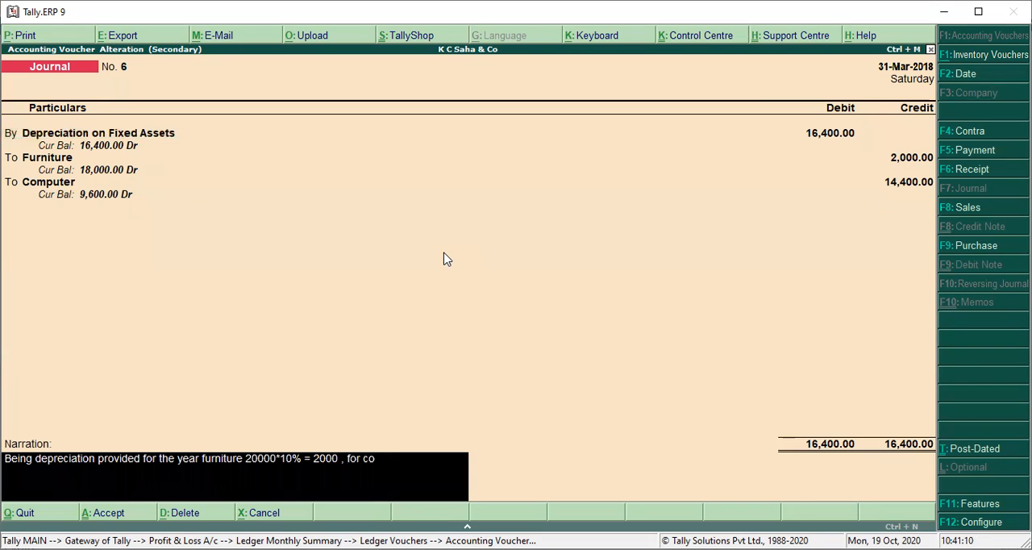
text(mputer 24000*60%)
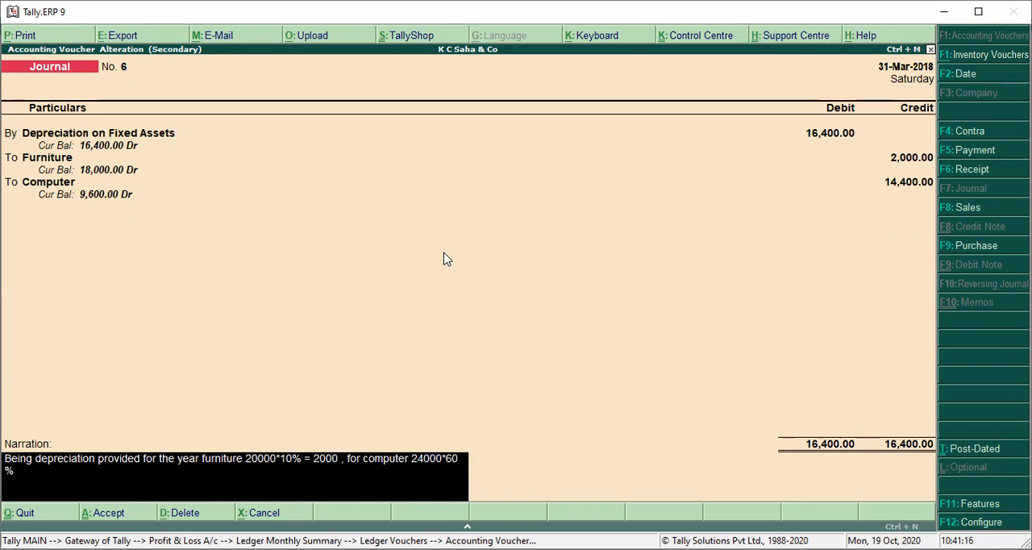
text( =)
text( 2400)
Step: Append ", for computer 24000*60% = 14,400" to the narration and save the altered journal voucher
key(BackSpace)
key(BackSpace)
key(BackSpace)
key(BackSpace)
text(14,400)
key(Return)
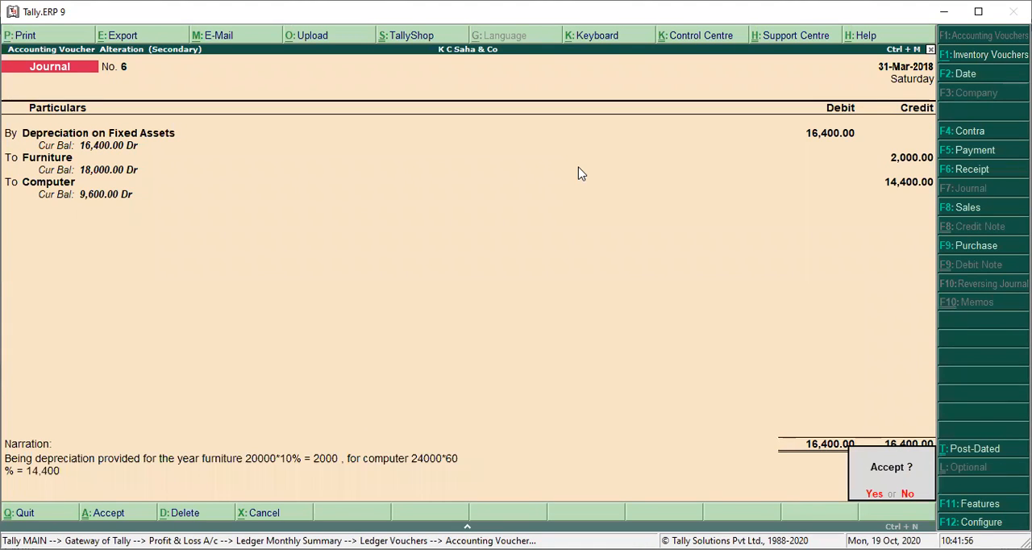
key(Return)
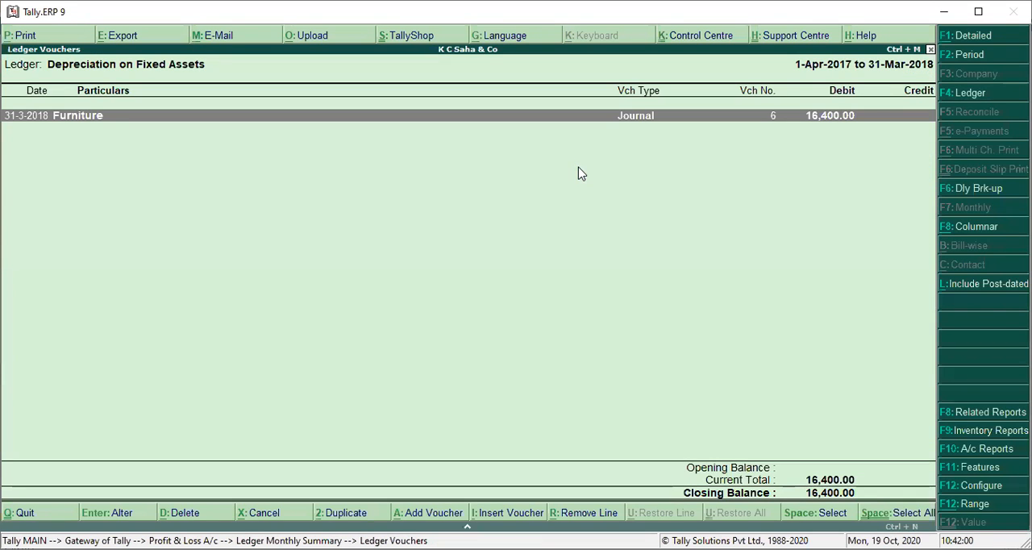
Step: Return to the Profit & Loss A/c and open the monthly summary of General Expenses
key(Escape)
key(Escape)
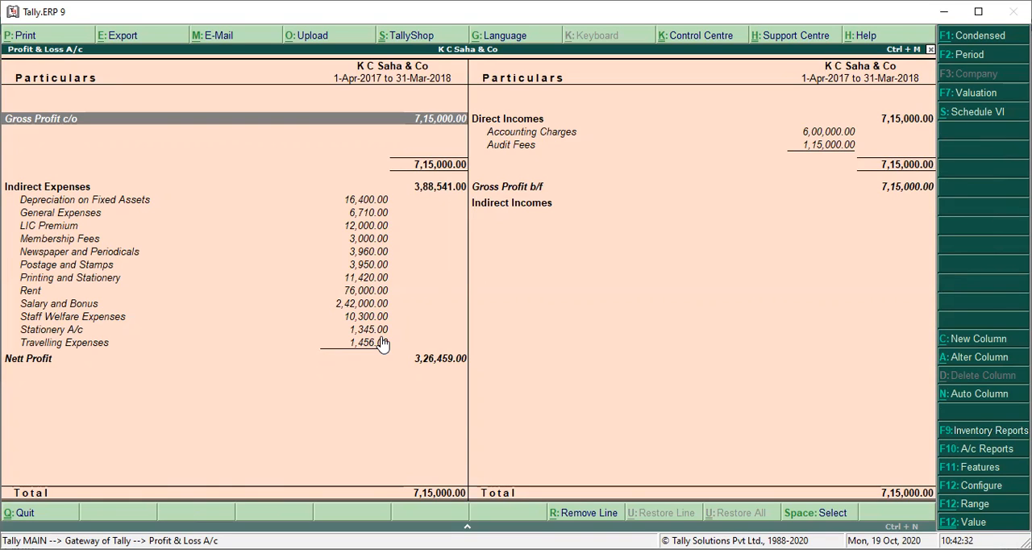
key(Down)
key(Down)
key(Down)
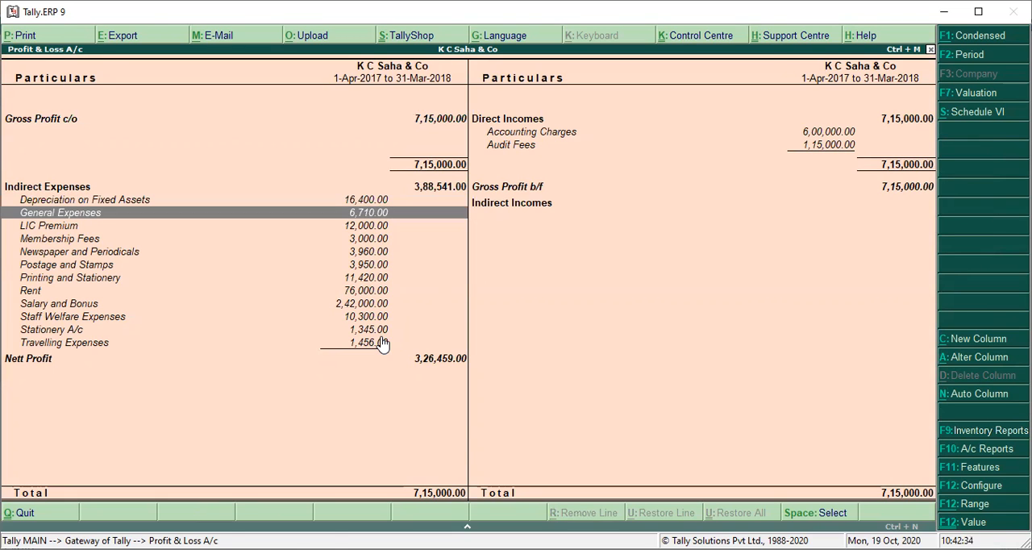
key(Return)
Step: Examine the monthly General Expenses amounts and view the March vouchers
key(Up)
key(Up)
key(Up)
key(Up)
key(Up)
key(Up)
key(Up)
key(Up)
key(Up)
key(Up)
key(Up)
key(Down)
key(Down)
key(Down)
key(Down)
key(Down)
key(Down)
key(Down)
key(Down)
key(Down)
key(Down)
key(Down)
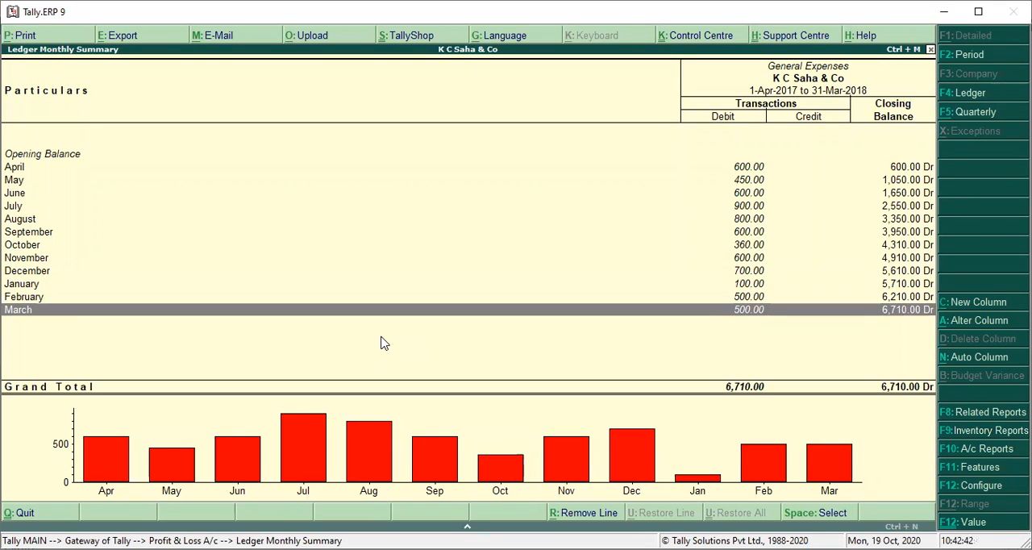
key(Return)
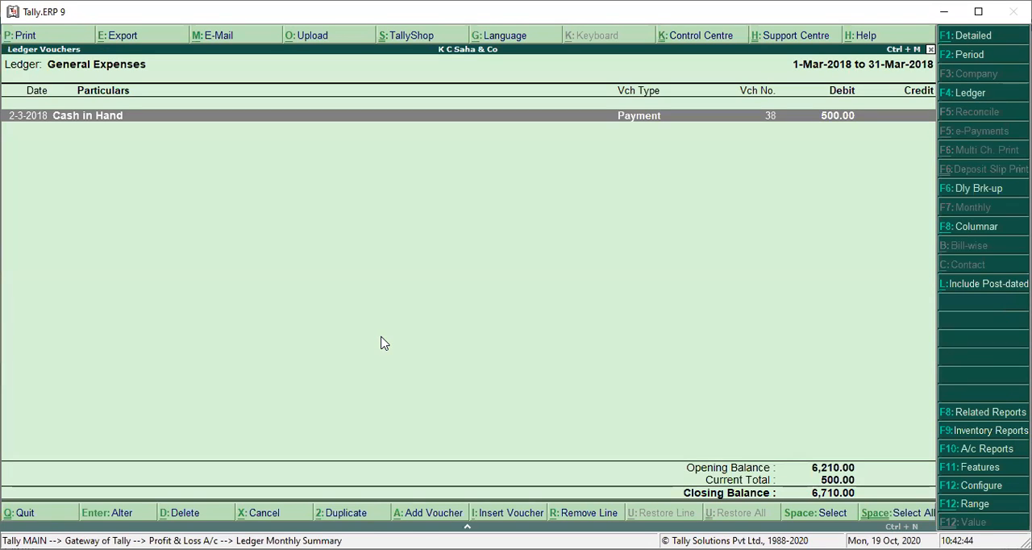
key(Escape)
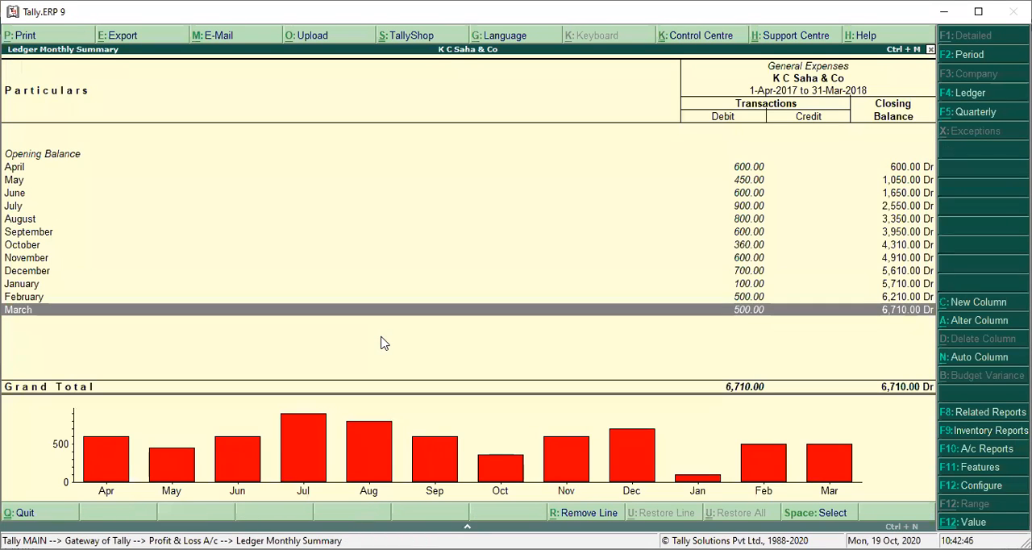
Step: Open the April vouchers of General Expenses from the monthly summary
key(Up)
key(Up)
key(Up)
key(Up)
key(Up)
key(Up)
key(Up)
key(Up)
key(Up)
key(Up)
key(Up)
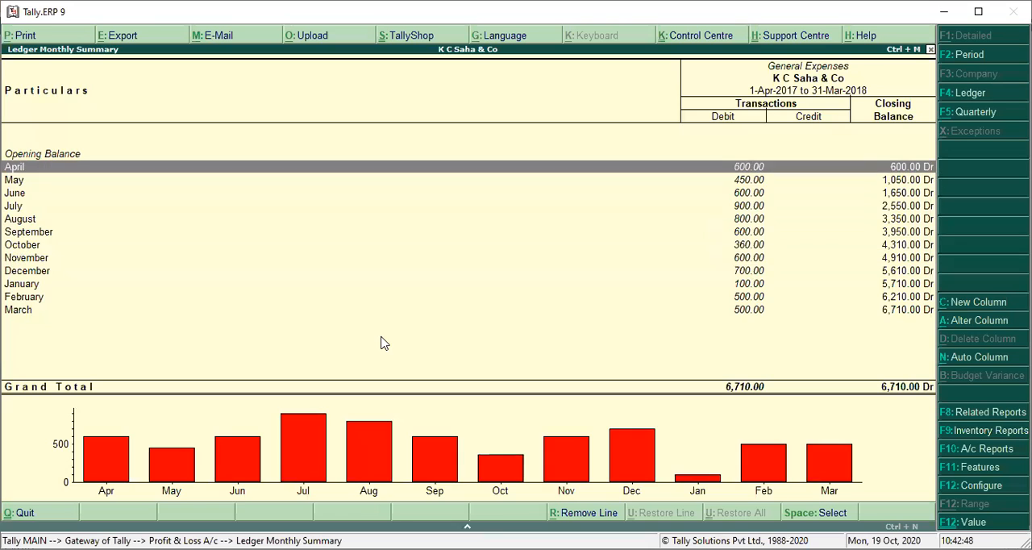
key(Return)
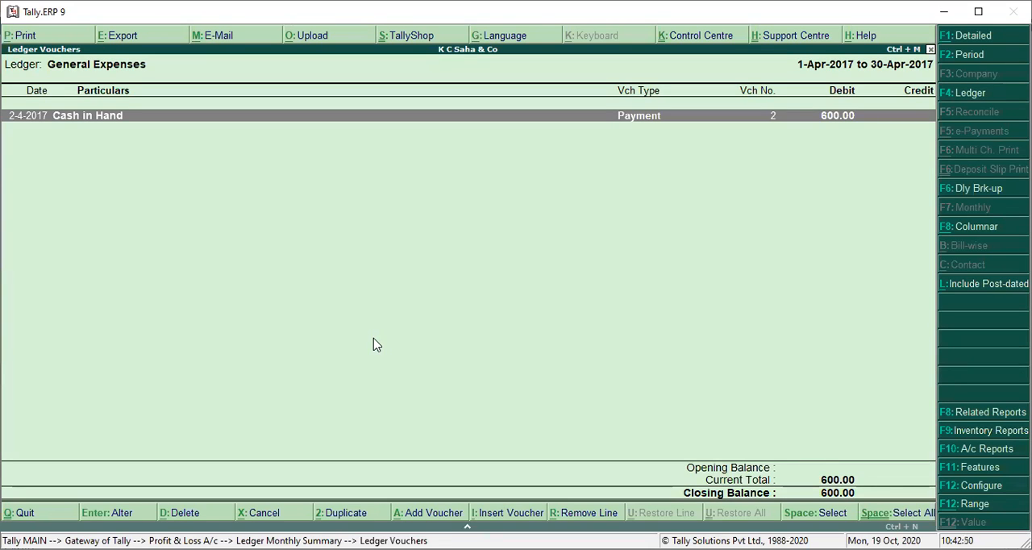
Step: View the April cash payment voucher under General Expenses and return to the ledger's monthly summary
key(Return)
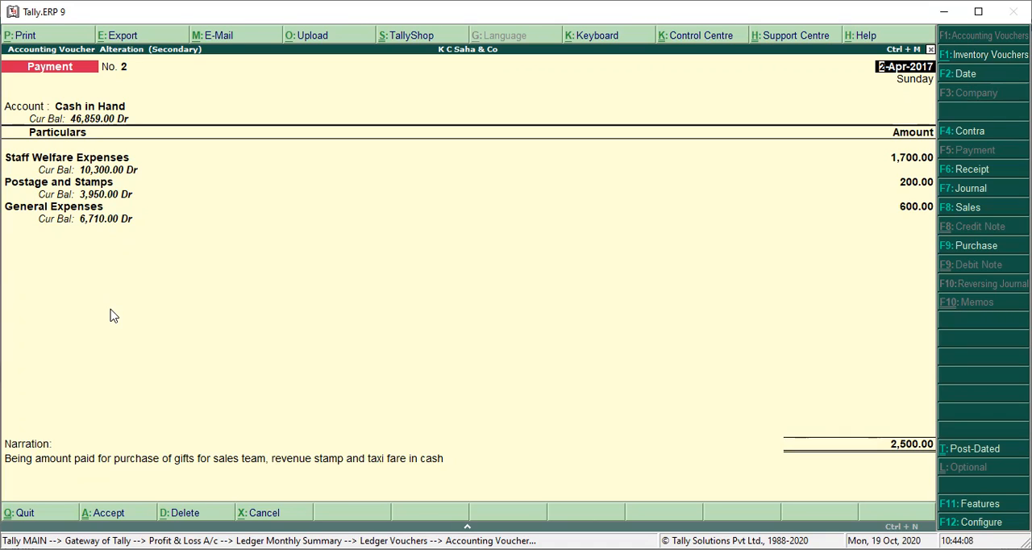
key(Escape)
key(Escape)
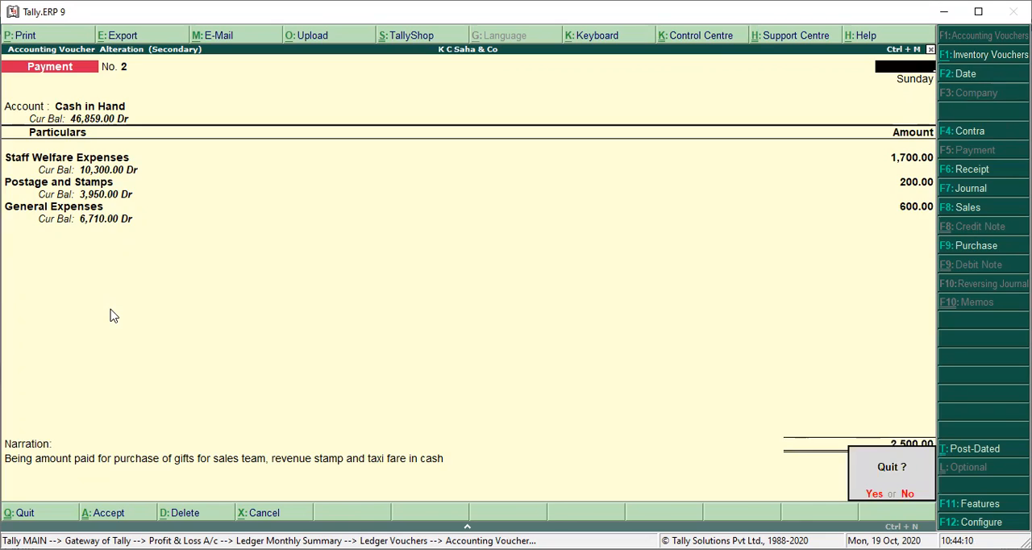
key(y)
key(Escape)
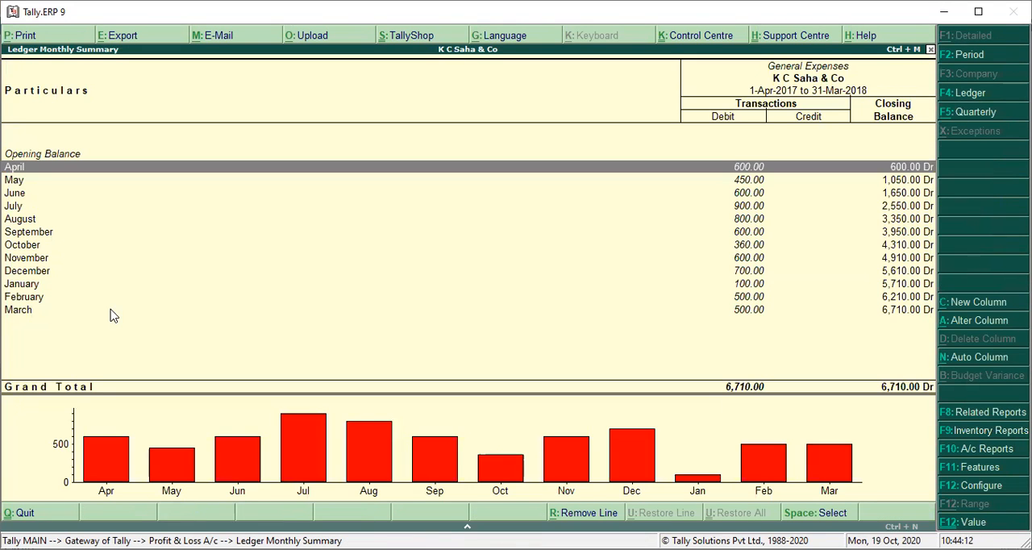
Step: Inspect the May cash payment voucher of General Expenses, then quit it without saving and go back to the monthly summary
key(Down)
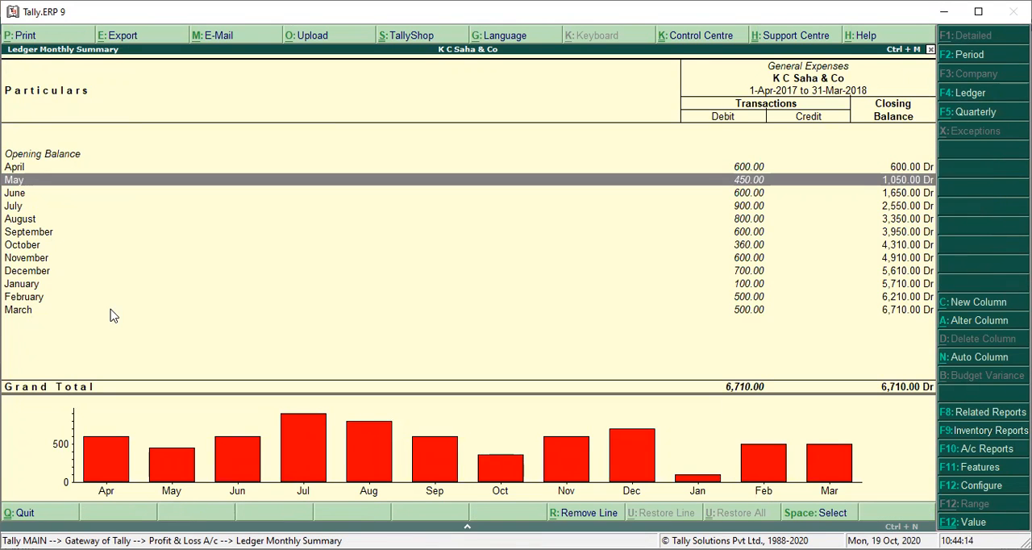
key(Return)
key(Return)
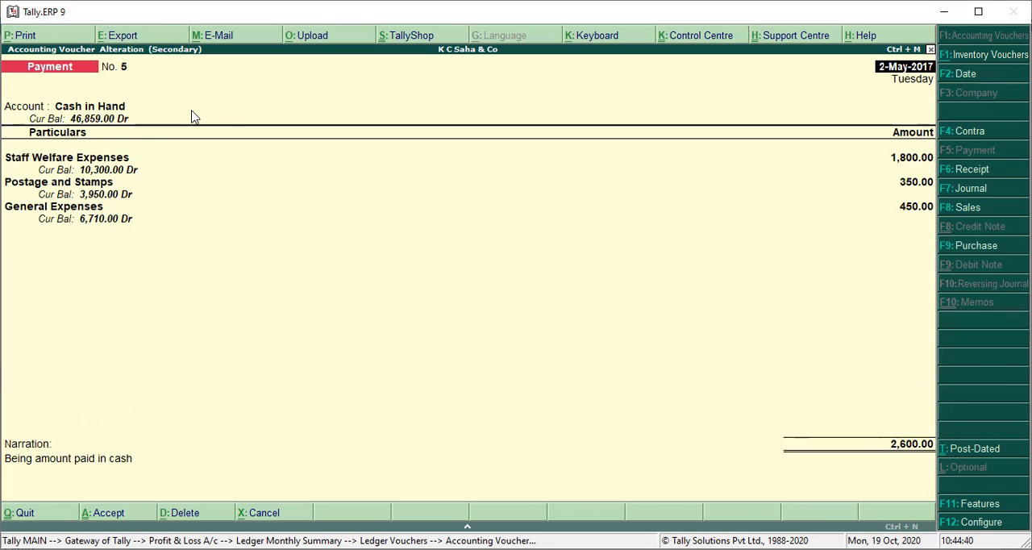
click(428, 159)
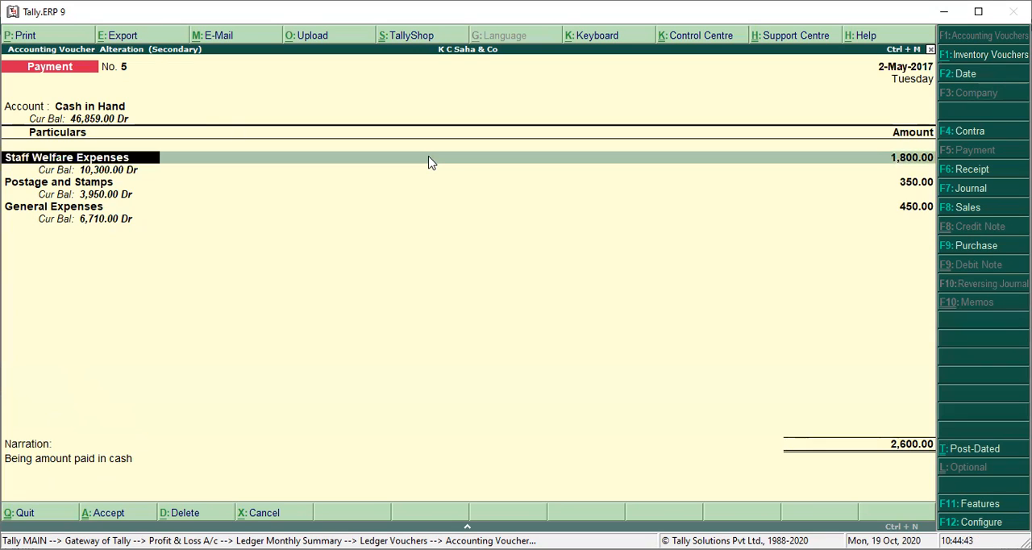
key(F2)
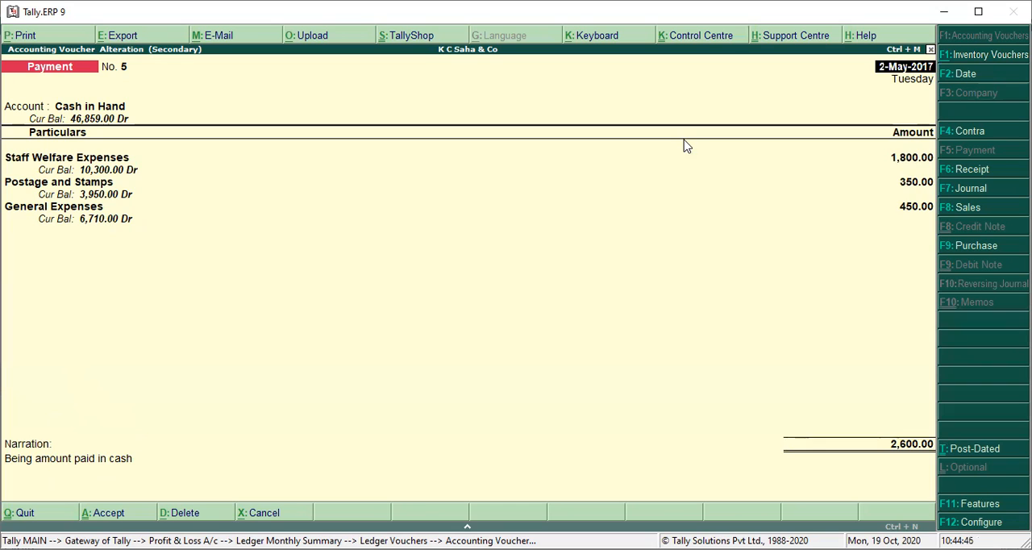
key(Return)
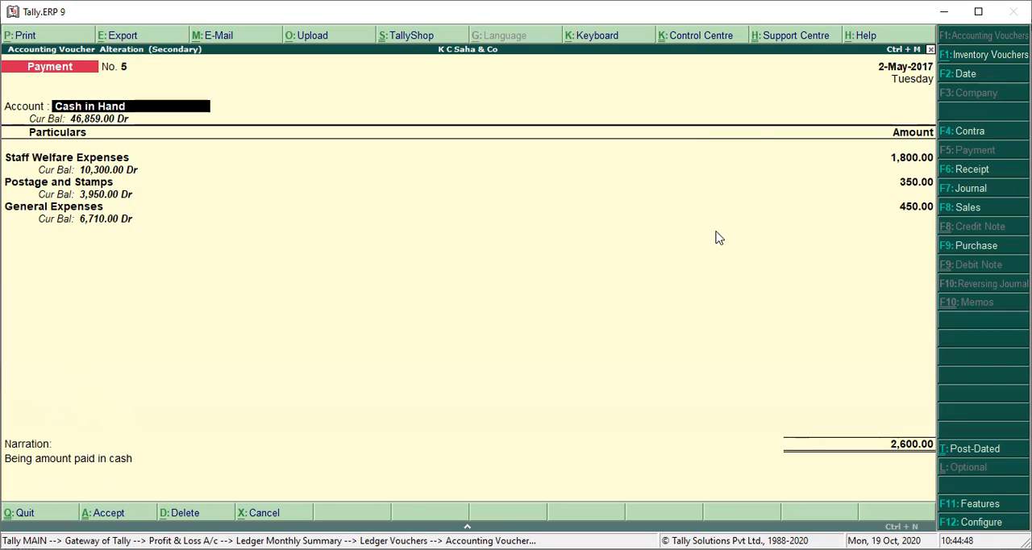
key(BackSpace)
key(Escape)
key(y)
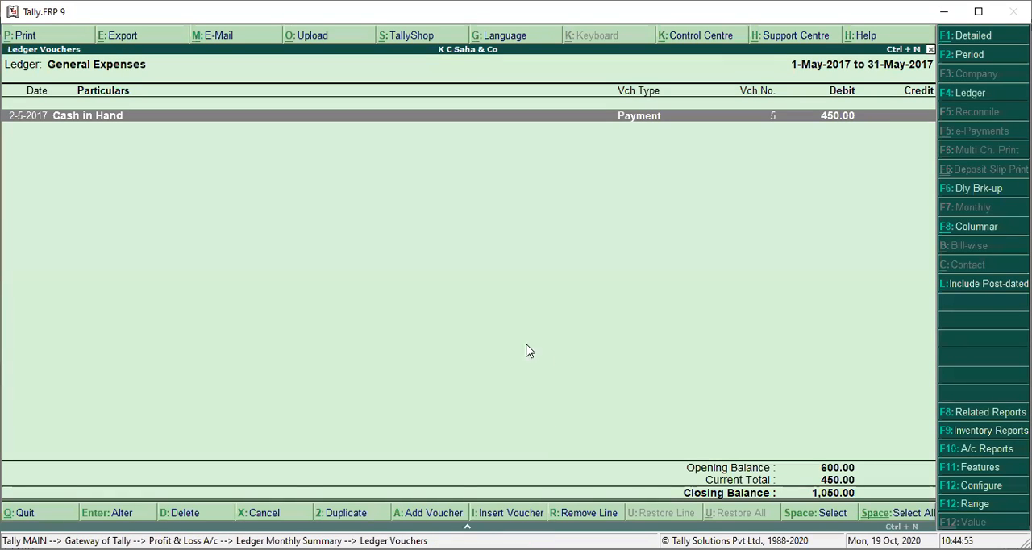
key(Escape)
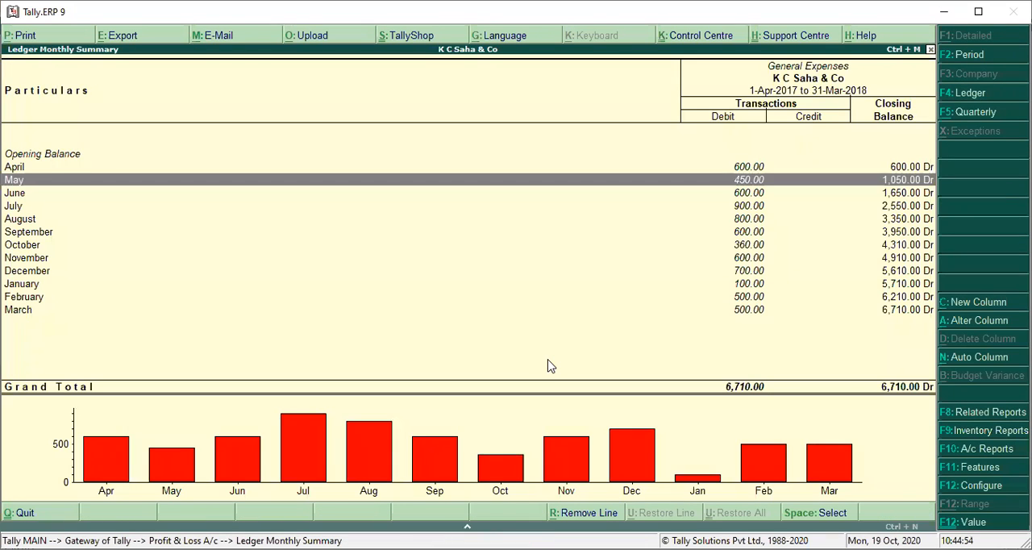
Step: Check the entries and narration of the June General Expenses payment voucher and return to the monthly summary
key(Down)
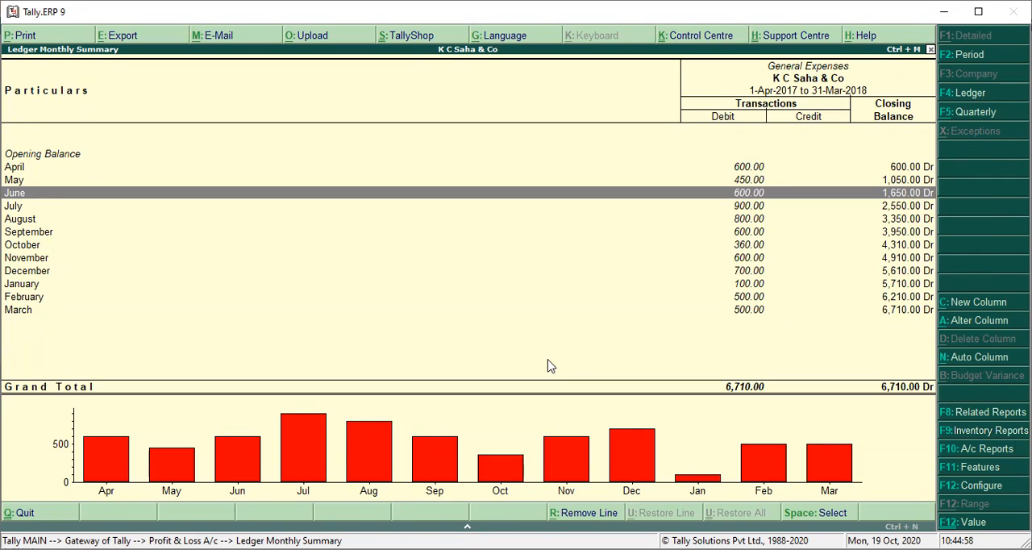
key(Return)
key(Return)
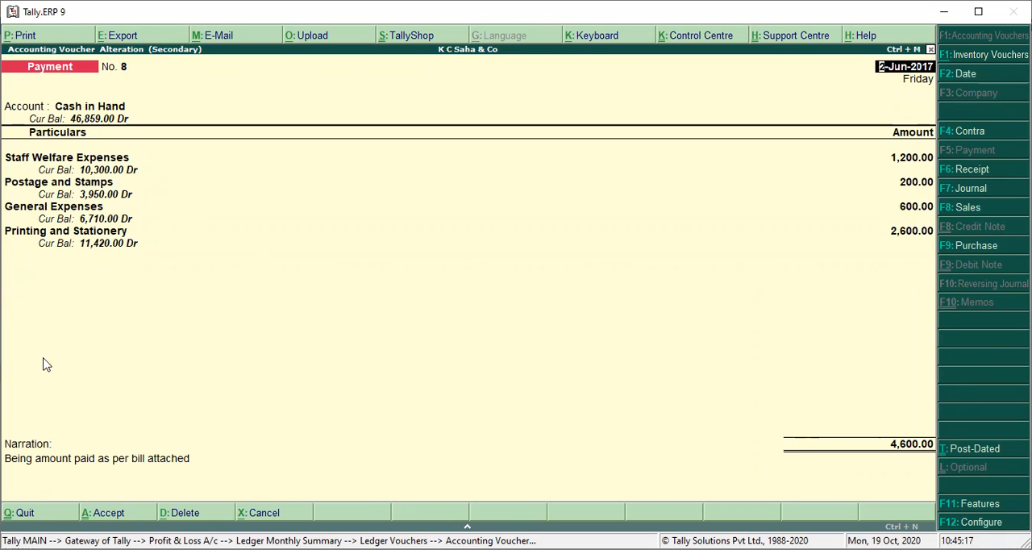
key(Escape)
key(Escape)
key(Return)
key(Escape)
Step: Check the July General Expenses payment voucher and leave it unsaved, returning to the monthly summary
key(Down)
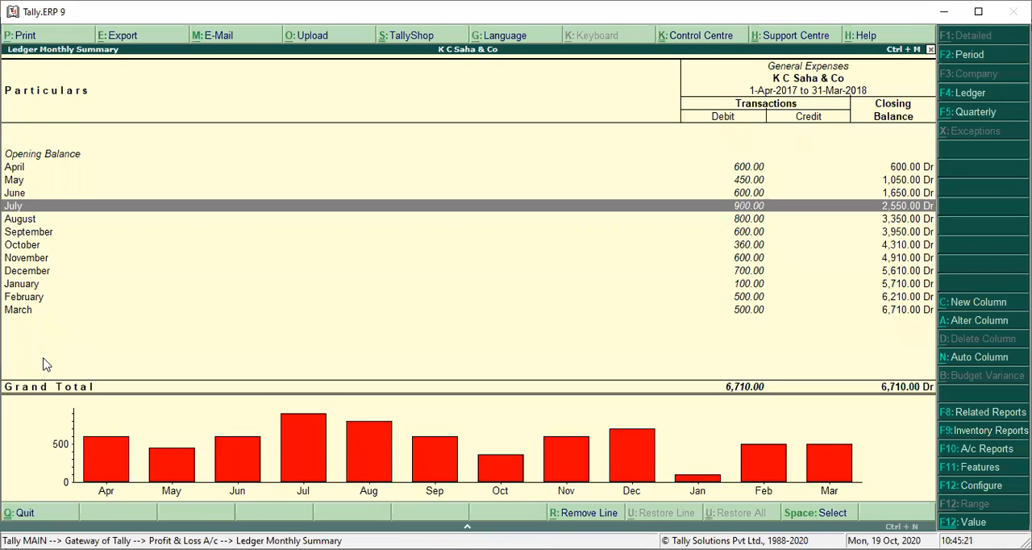
key(Return)
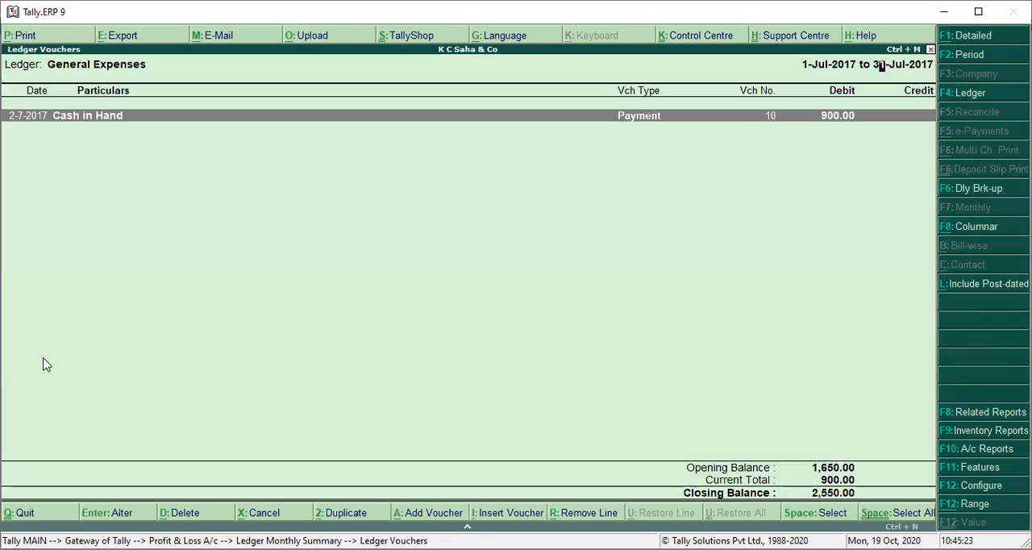
key(Return)
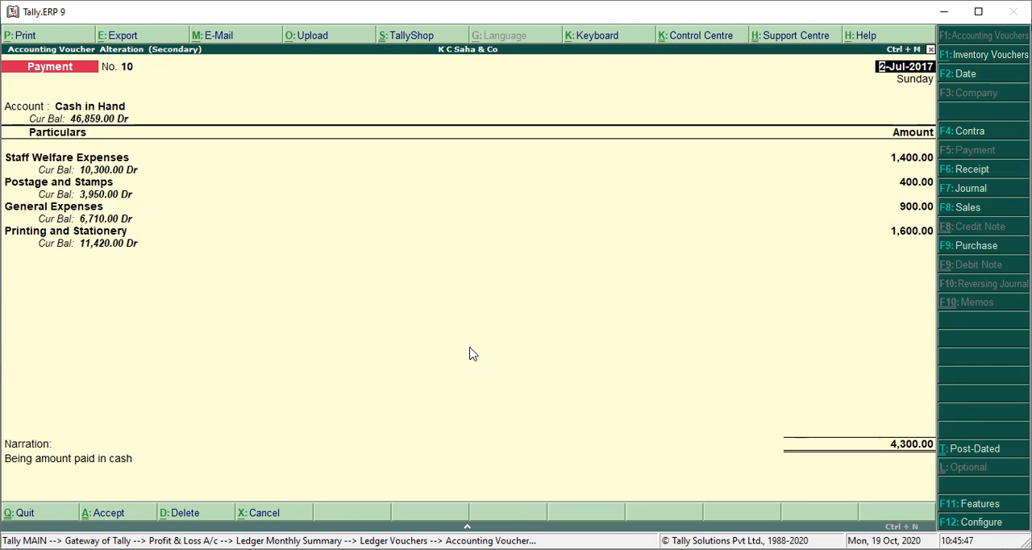
key(Escape)
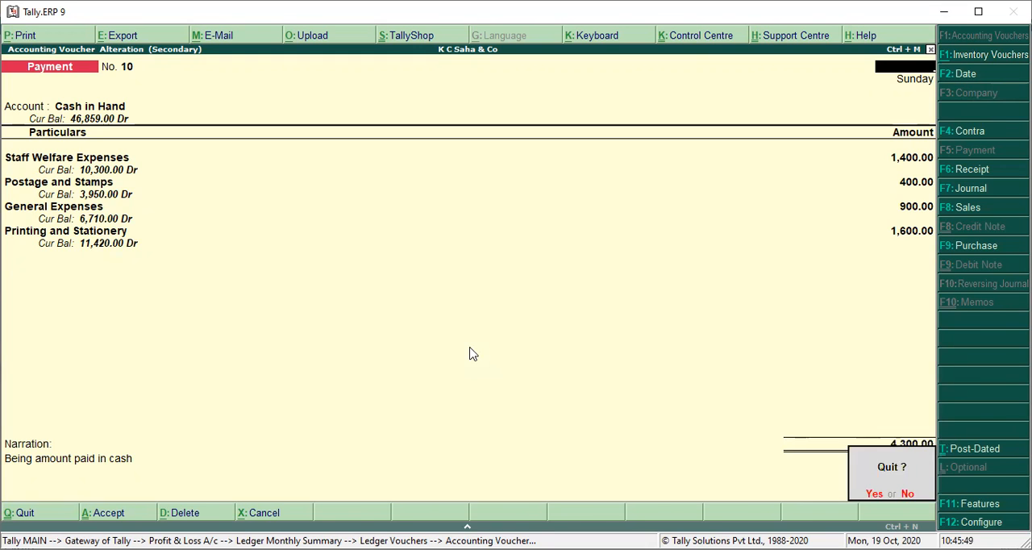
key(y)
key(Escape)
Step: Open the August payment voucher of General Expenses and read its narration
key(Down)
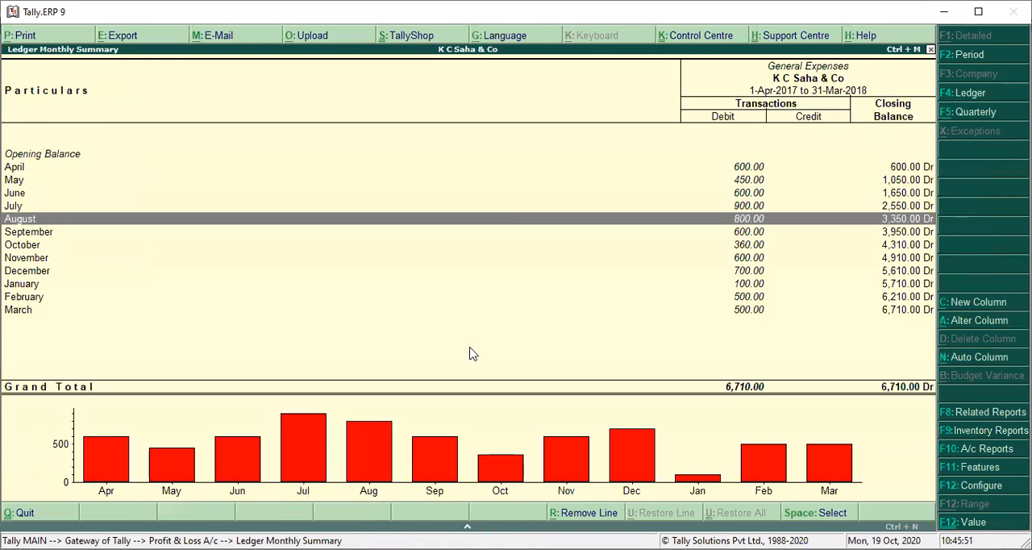
key(Return)
key(Return)
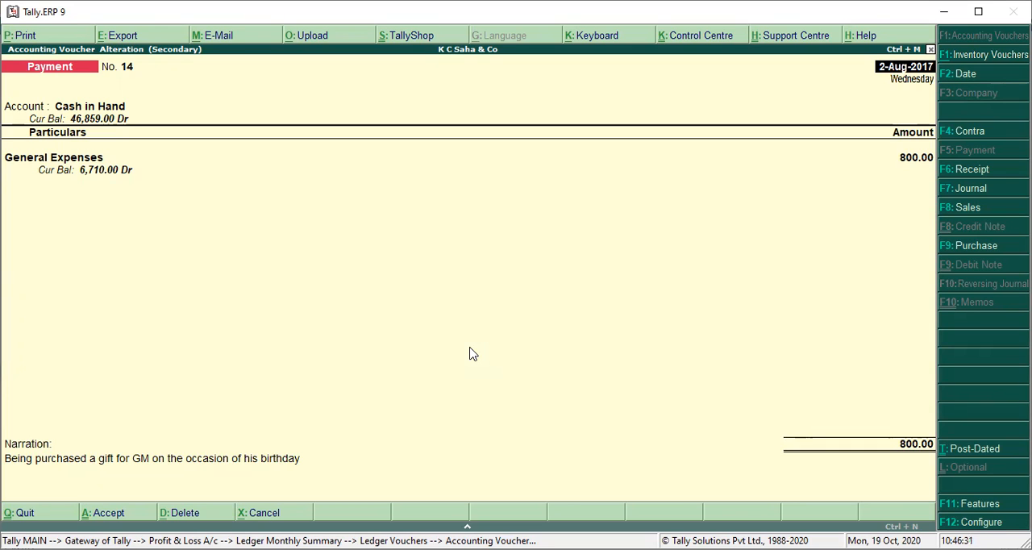
Step: Try replacing the August voucher's General Expenses ledger with Salary and Bonus, and with Staff Welfare Expenses
key(Return)
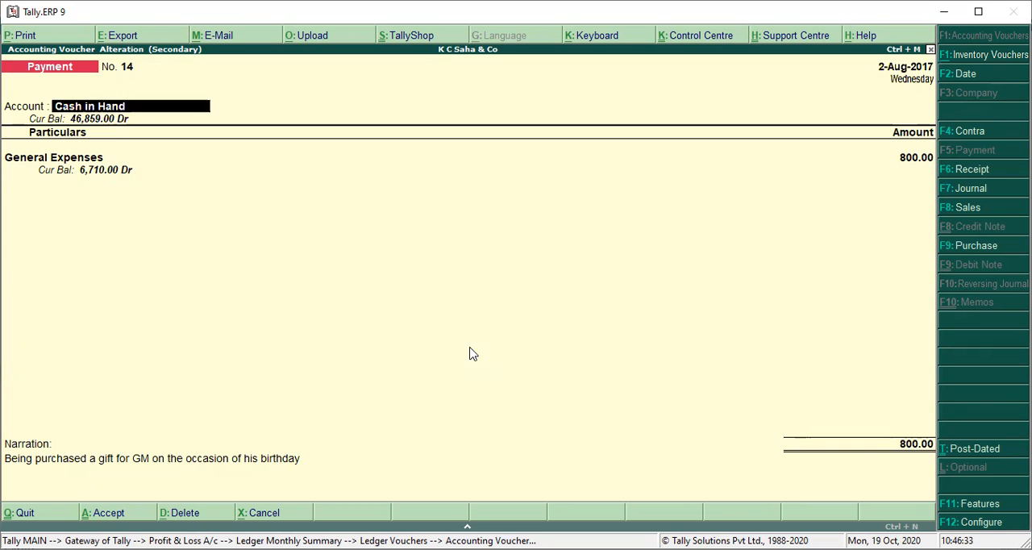
key(Return)
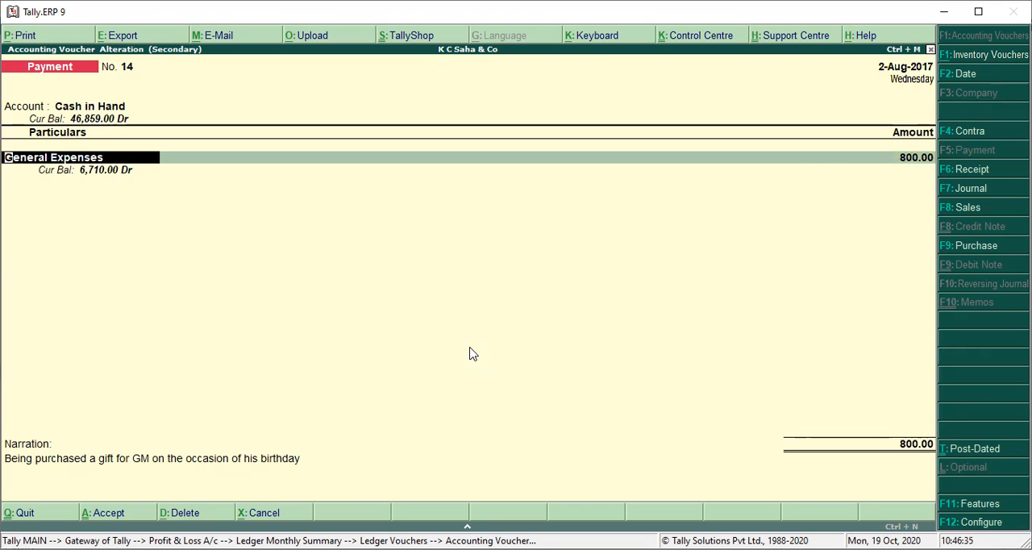
text(Sal)
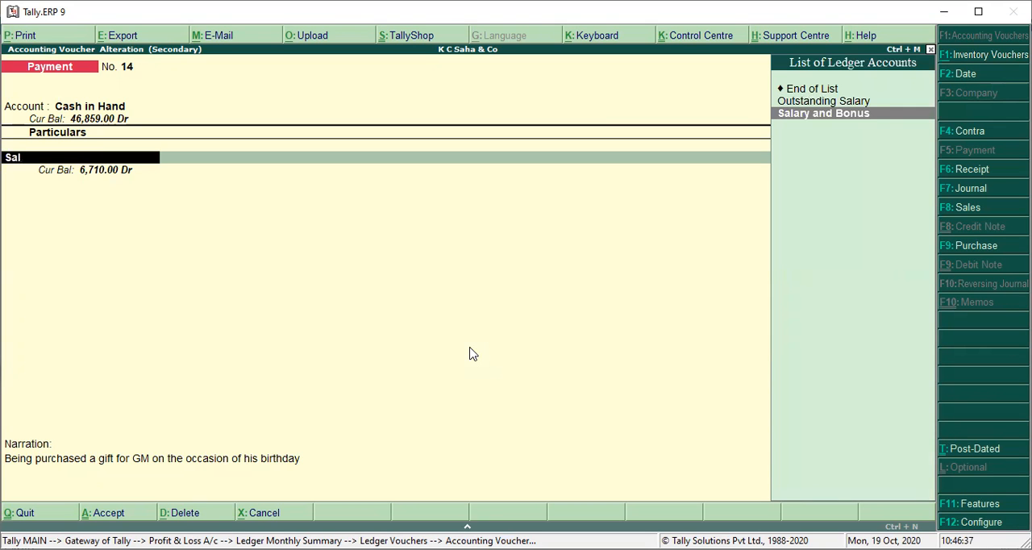
key(BackSpace)
key(BackSpace)
key(BackSpace)
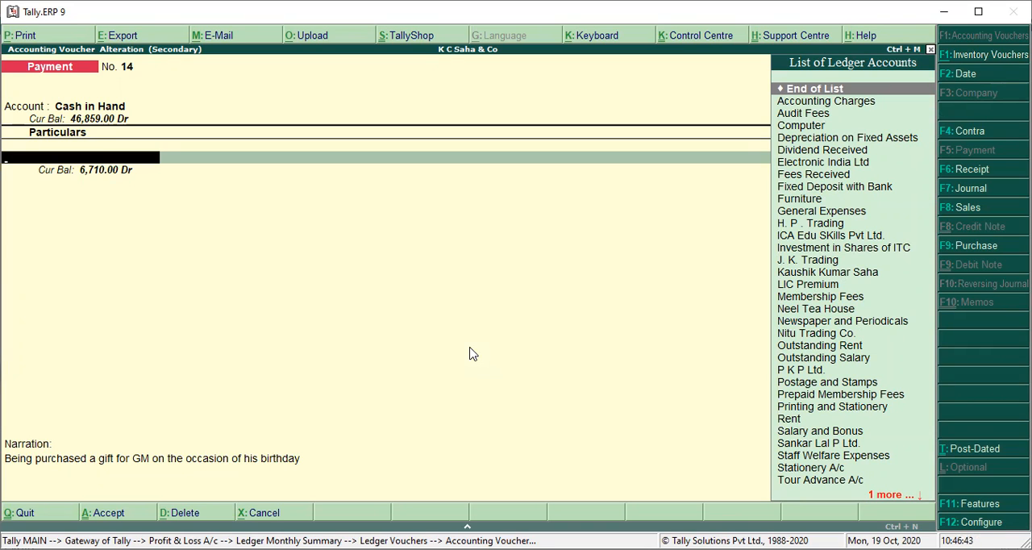
text(Staf)
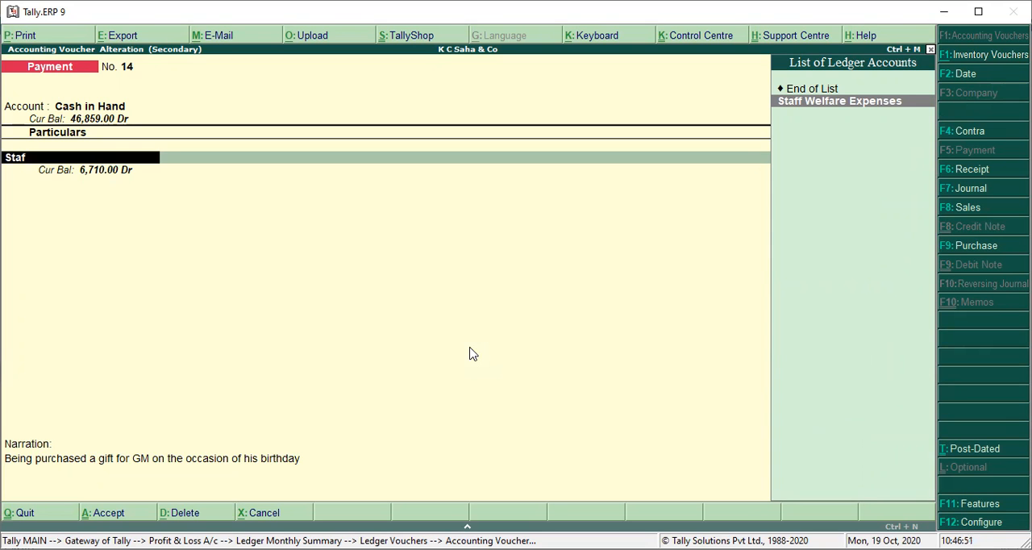
key(BackSpace)
key(BackSpace)
key(BackSpace)
key(BackSpace)
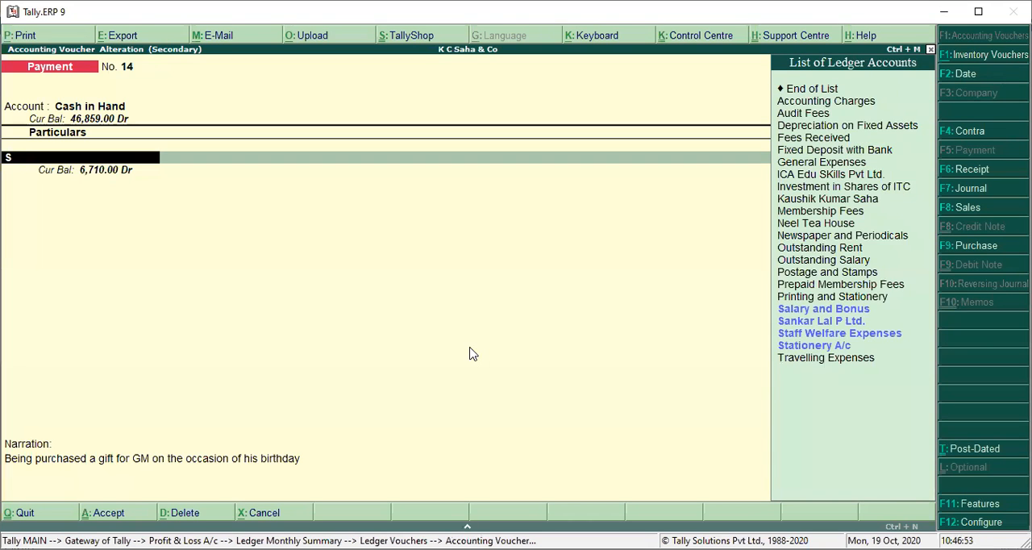
Step: Set the August voucher's ledger back to General Expenses, save the payment and return to the monthly summary
text(Gen)
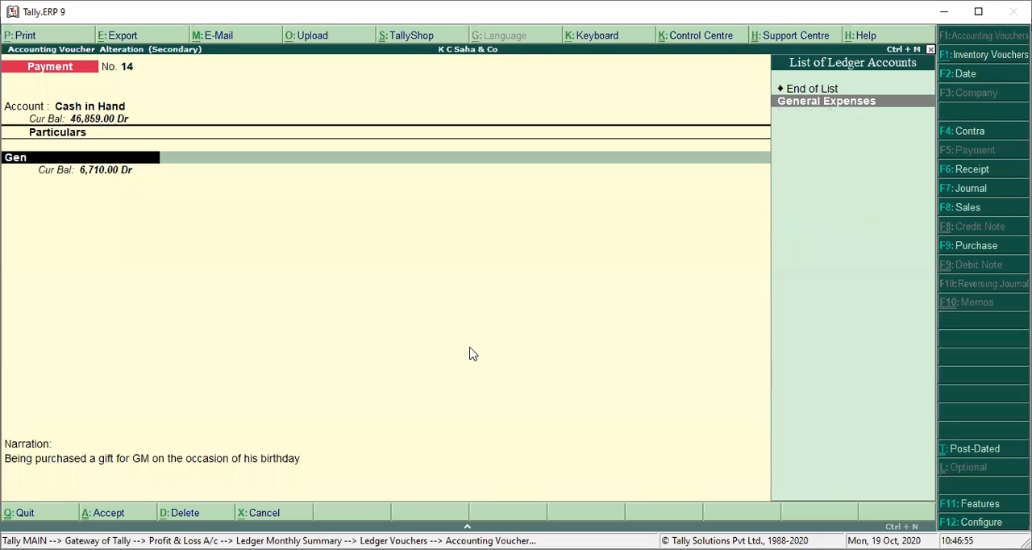
key(Return)
key(Return)
key(Return)
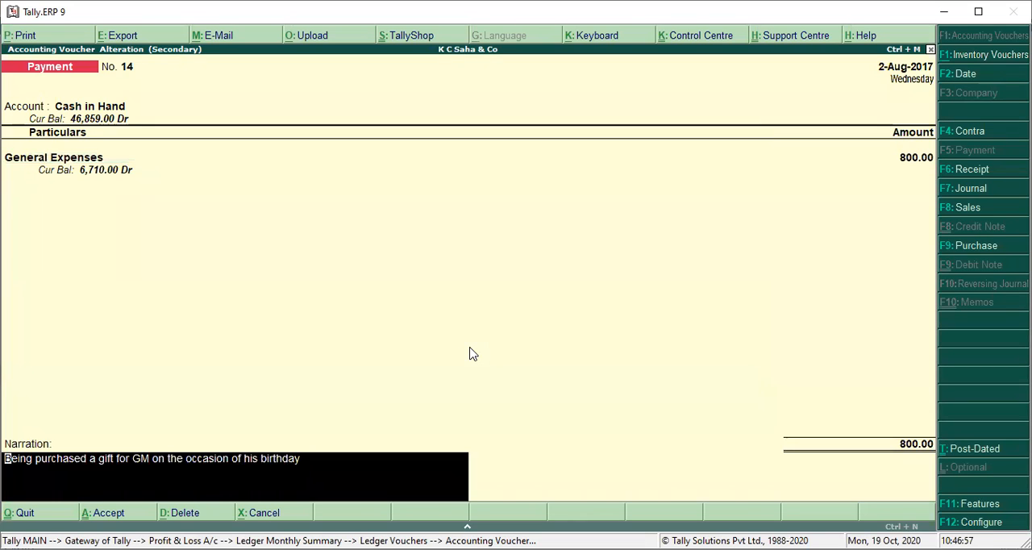
Step: Review the September General Expenses payment voucher and return to the monthly summary without saving
key(Return)
key(Escape)
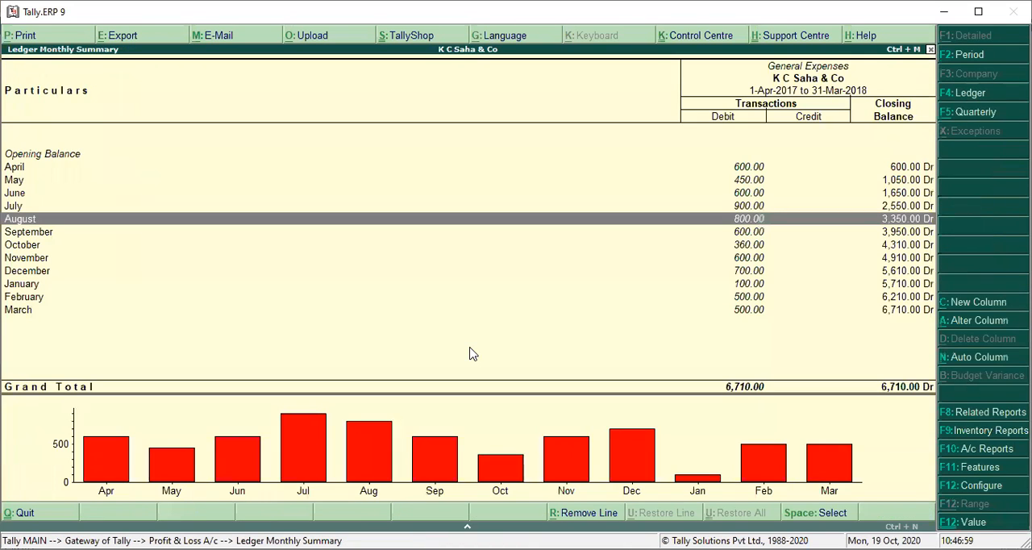
key(Down)
key(Return)
key(Return)
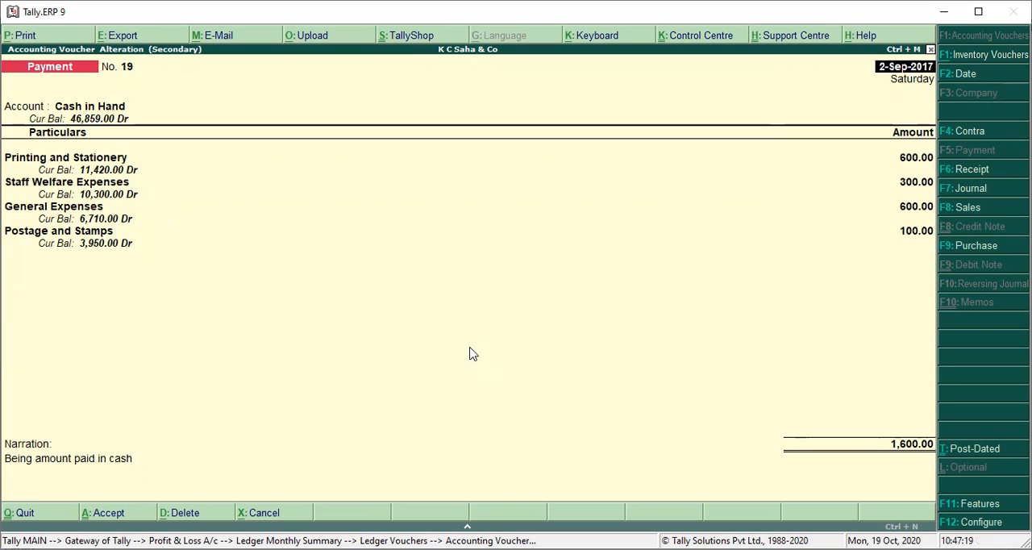
key(Escape)
key(Return)
key(Escape)
Step: Review the October General Expenses payment voucher and quit back to the monthly summary
key(Down)
key(Return)
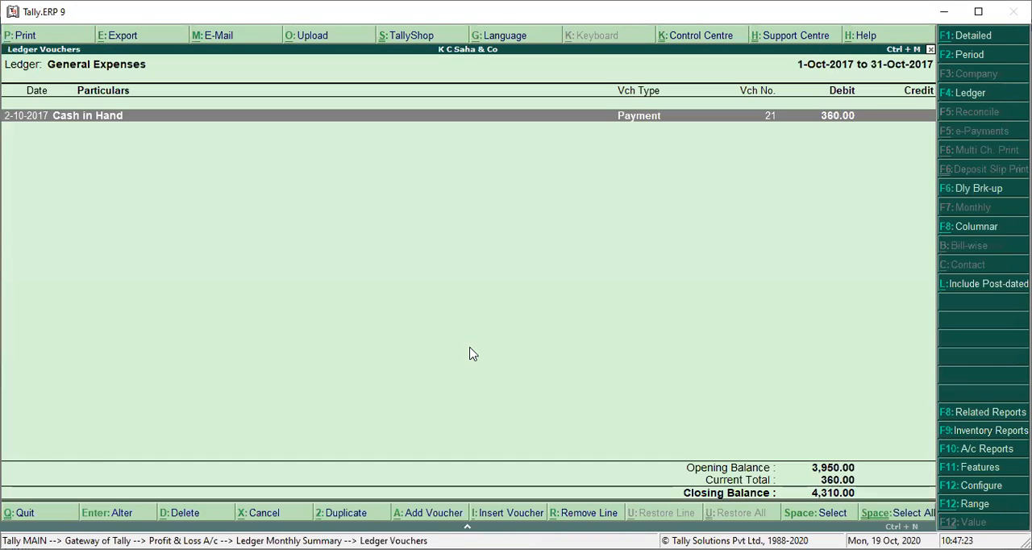
key(Return)
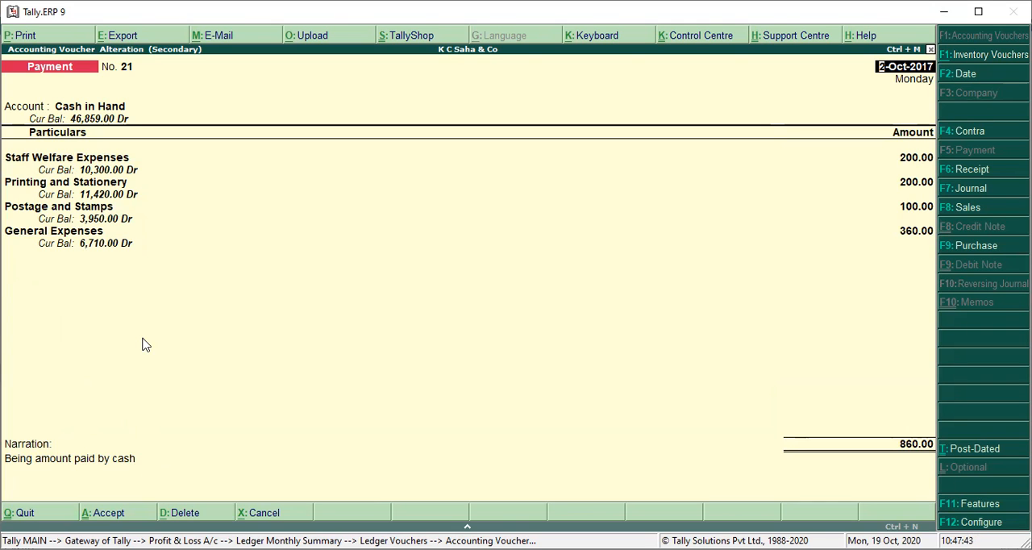
key(Escape)
key(Return)
key(Escape)
Step: Review the November General Expenses payment voucher and quit back to the monthly summary
key(Down)
key(Return)
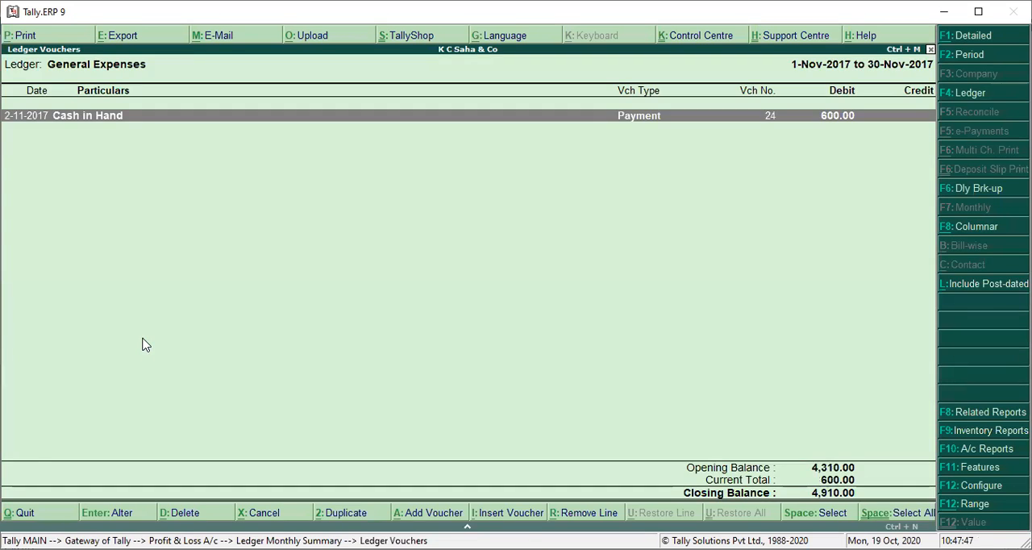
key(Return)
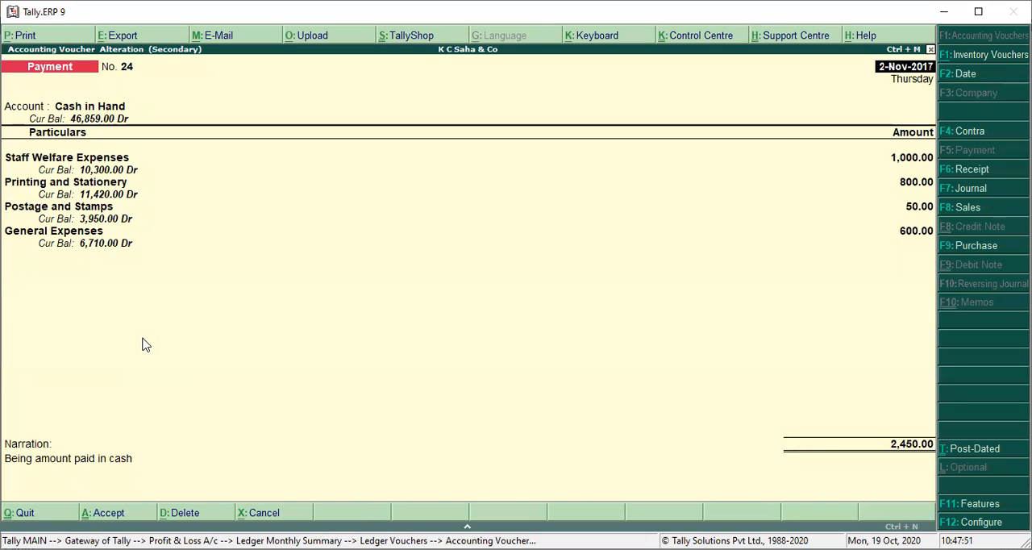
key(Escape)
key(Return)
key(Escape)
Step: Examine a December General Expenses payment voucher's entries and quit back to the monthly summary
key(Down)
key(Return)
key(Return)
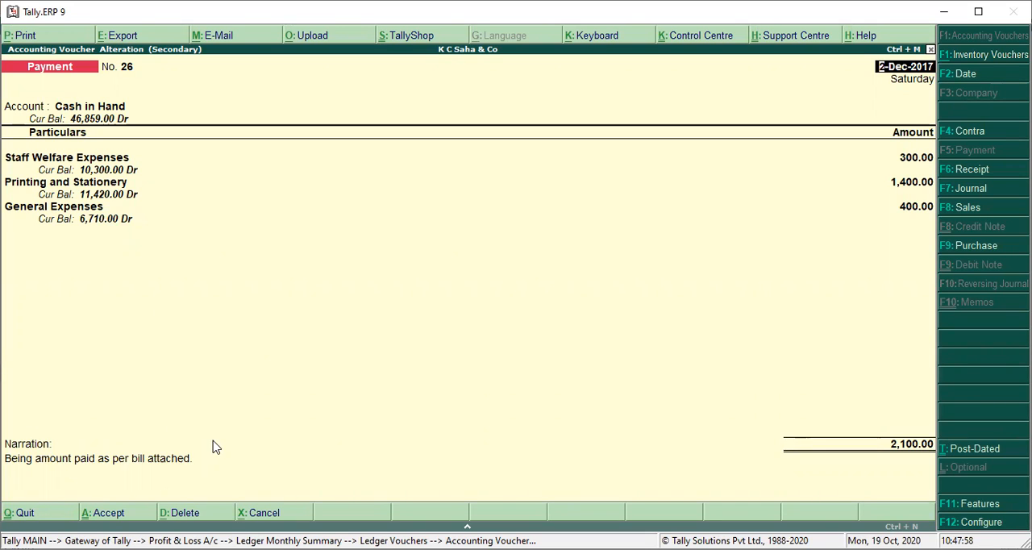
click(707, 184)
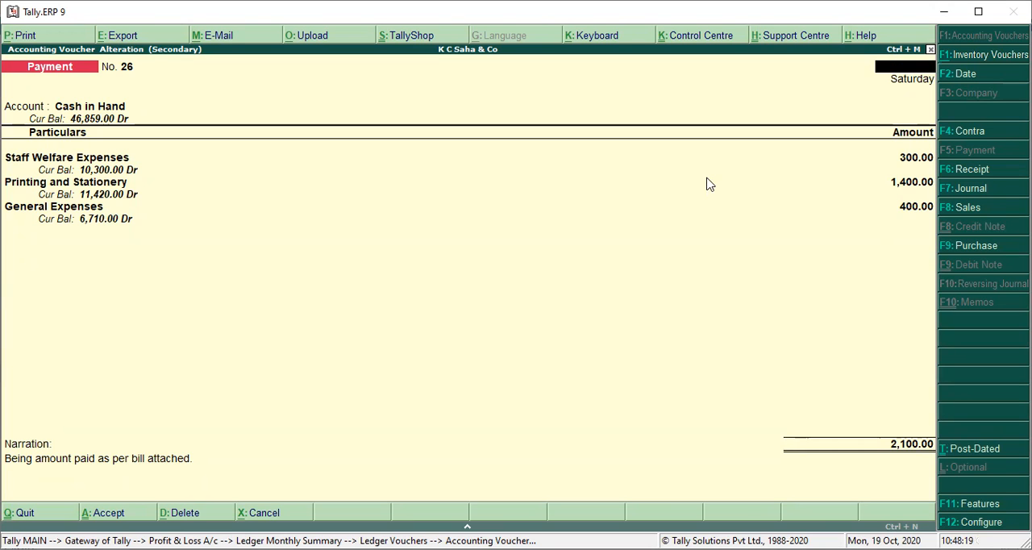
key(Escape)
key(y)
key(Escape)
Step: Open the January General Expenses payment voucher from the monthly summary to check its entries
key(Down)
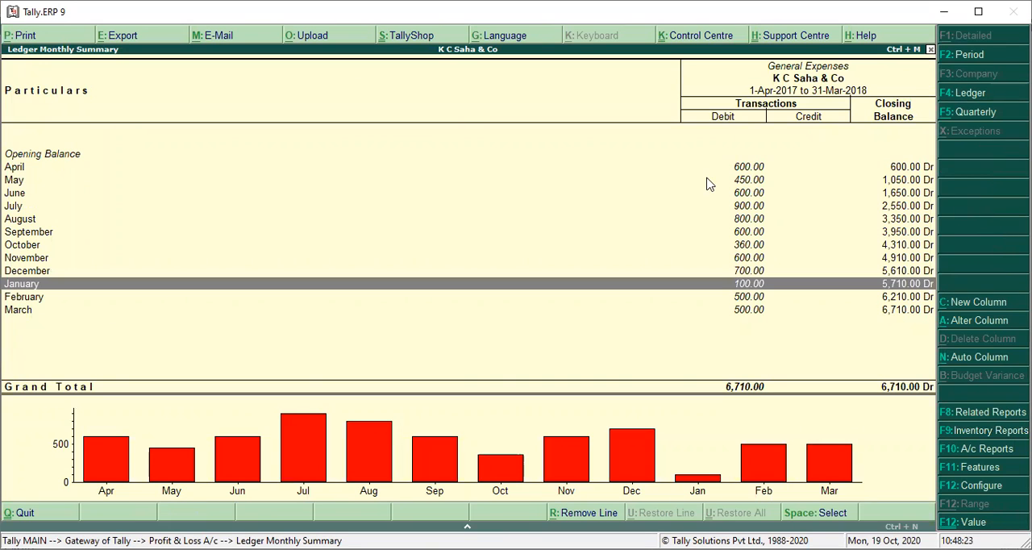
key(Return)
key(Return)
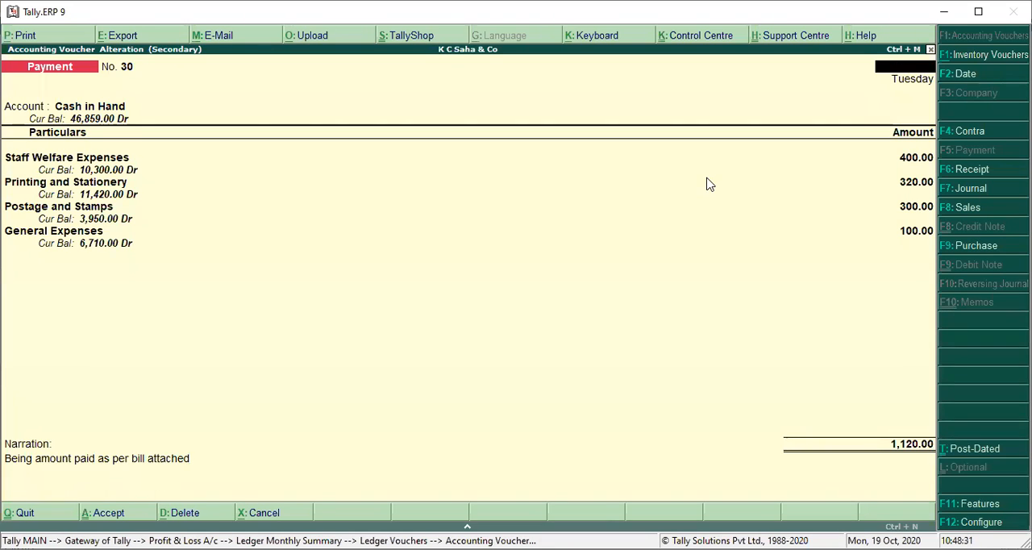
Step: Quit the January General Expenses payment voucher and return to the ledger's monthly summary
key(Escape)
key(y)
key(Escape)
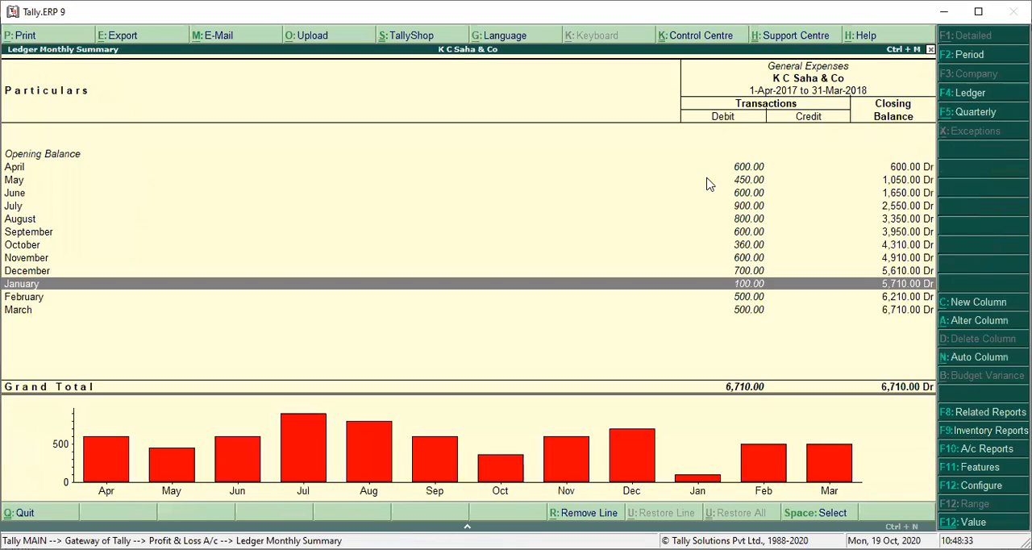
Step: Review the February General Expenses payment voucher and quit back to the monthly summary
key(Down)
key(Return)
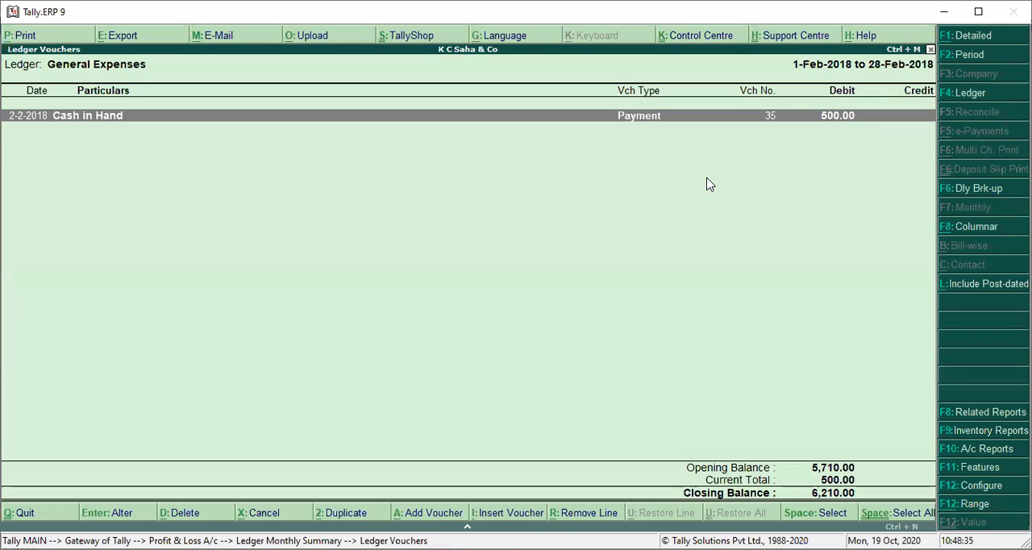
key(Return)
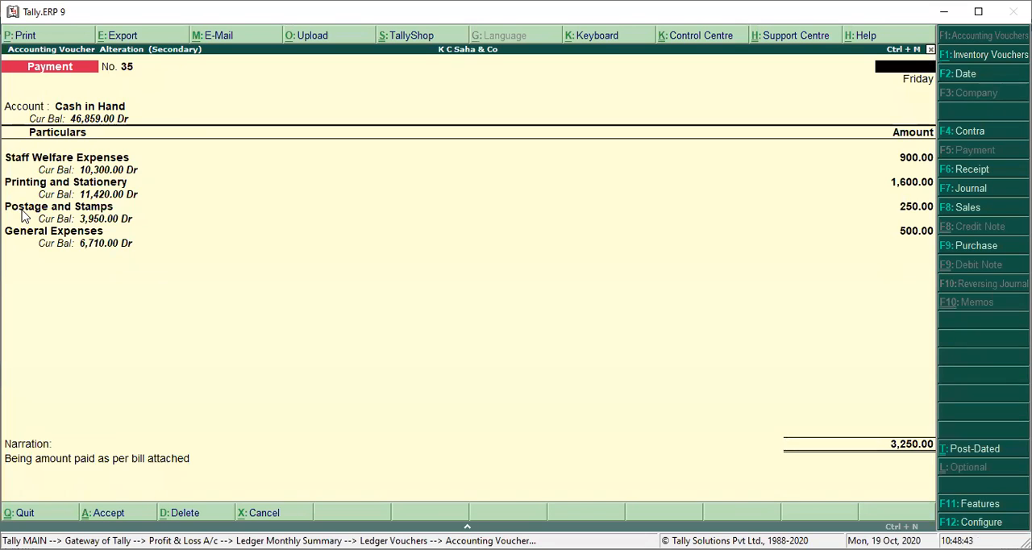
key(Escape)
key(Escape)
Step: Review the March General Expenses payment voucher and return to the Profit & Loss account
key(Down)
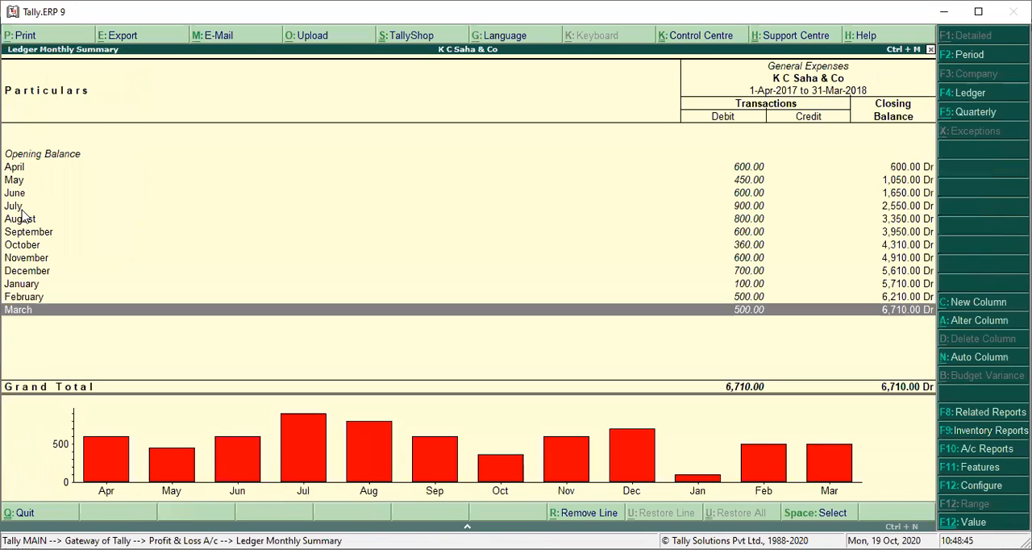
key(Return)
key(Return)
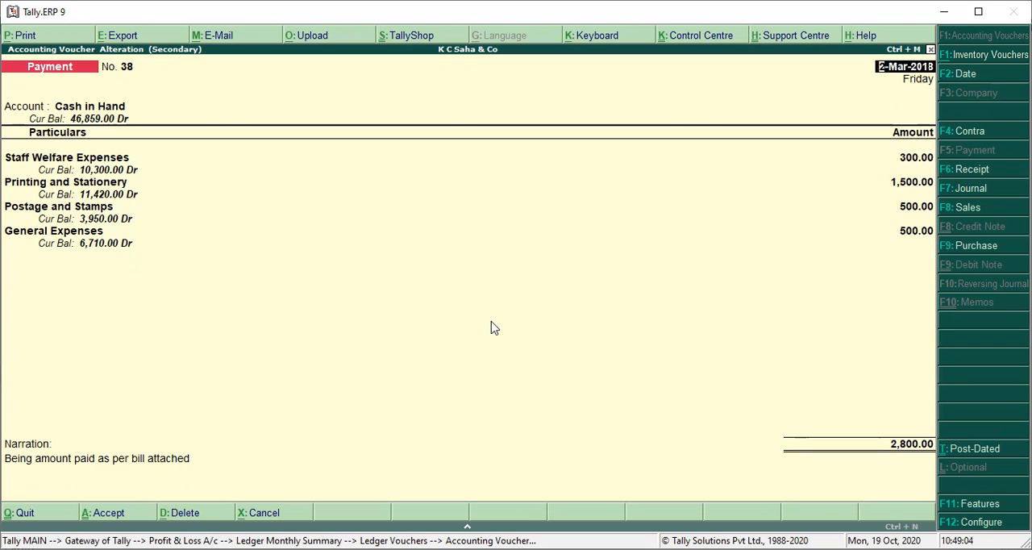
key(Escape)
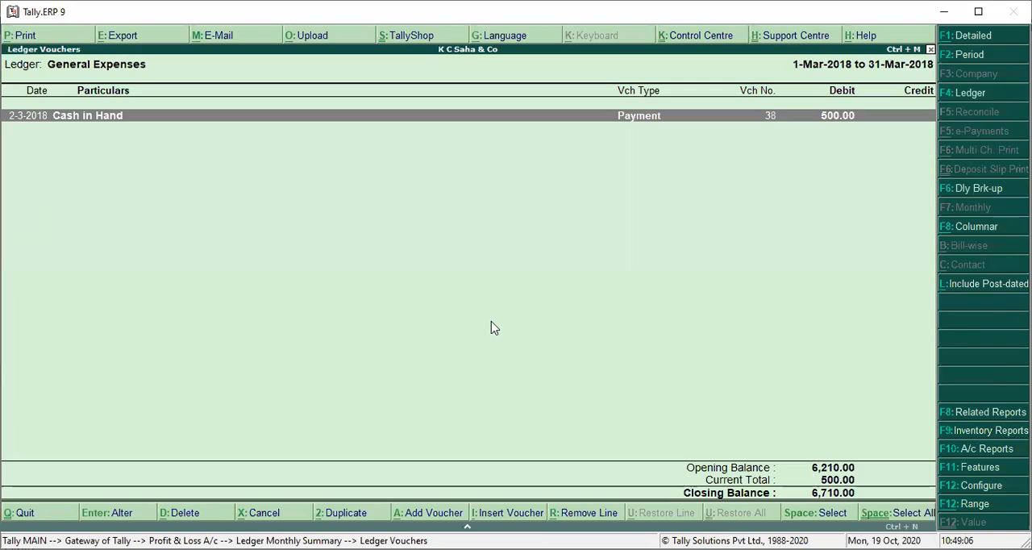
key(Escape)
key(Escape)
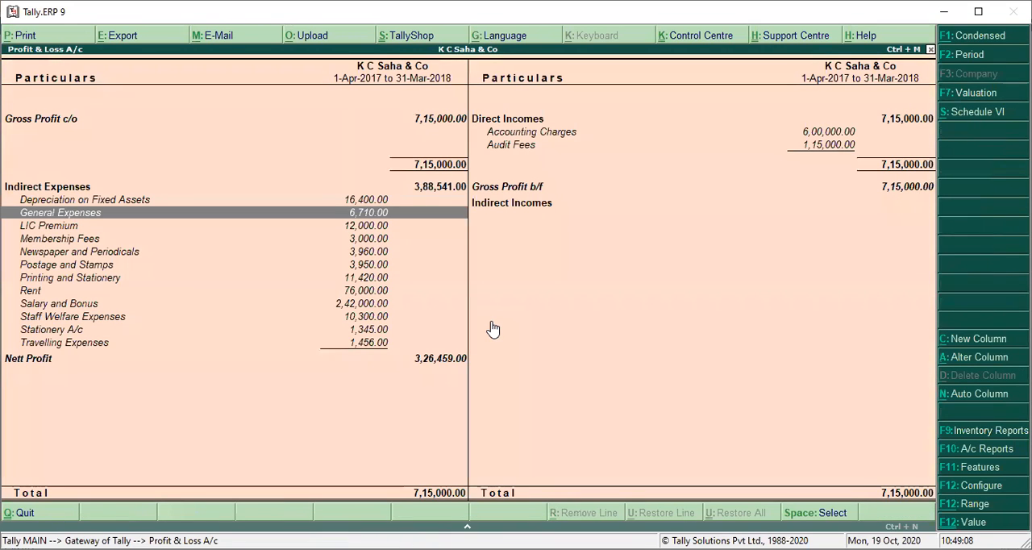
Step: Look through the indirect expense ledgers in the Profit & Loss account, from Depreciation on Fixed Assets to Staff Welfare Expenses
key(Down)
key(Down)
key(Down)
key(Down)
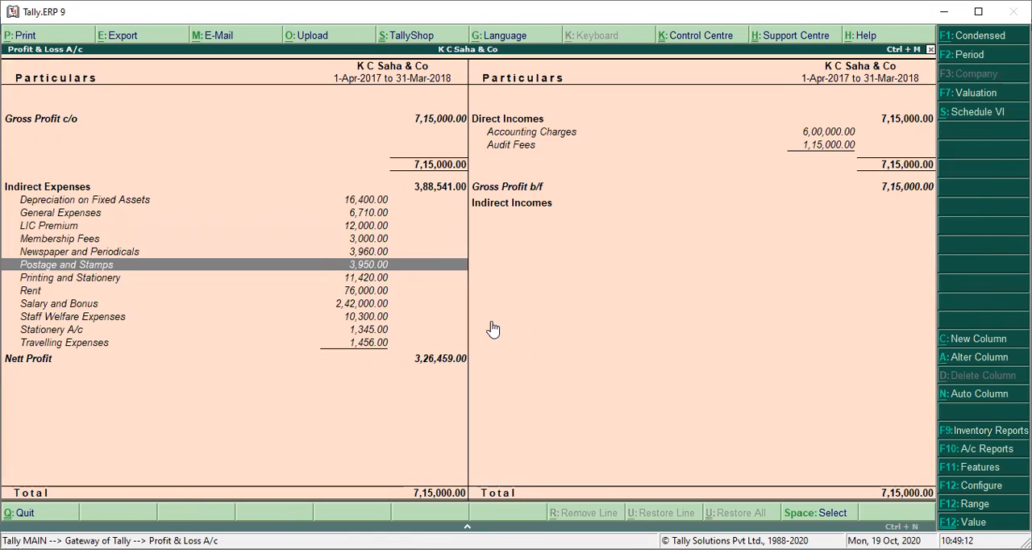
key(Down)
key(Down)
key(Down)
key(Down)
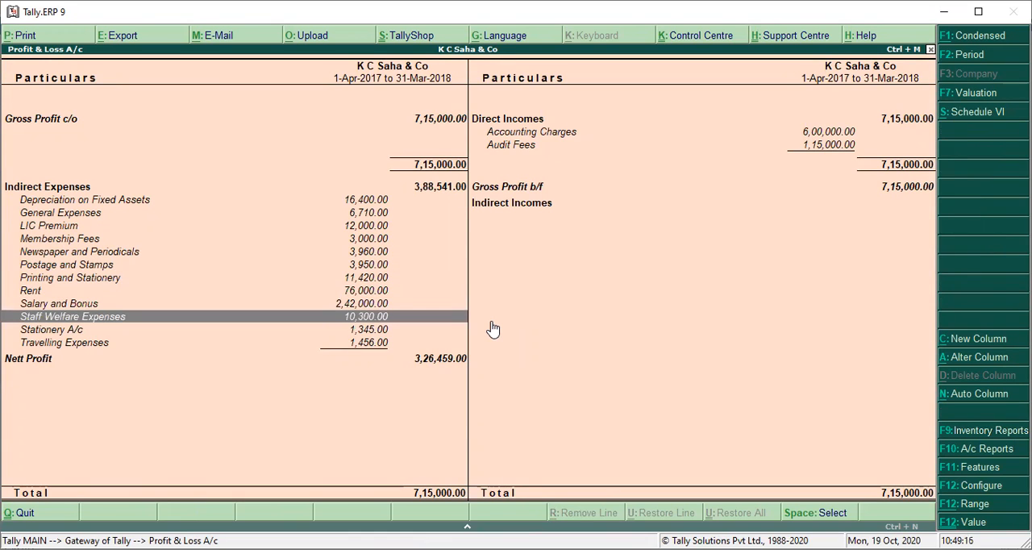
key(Up)
key(Up)
key(Up)
key(Up)
key(Up)
key(Up)
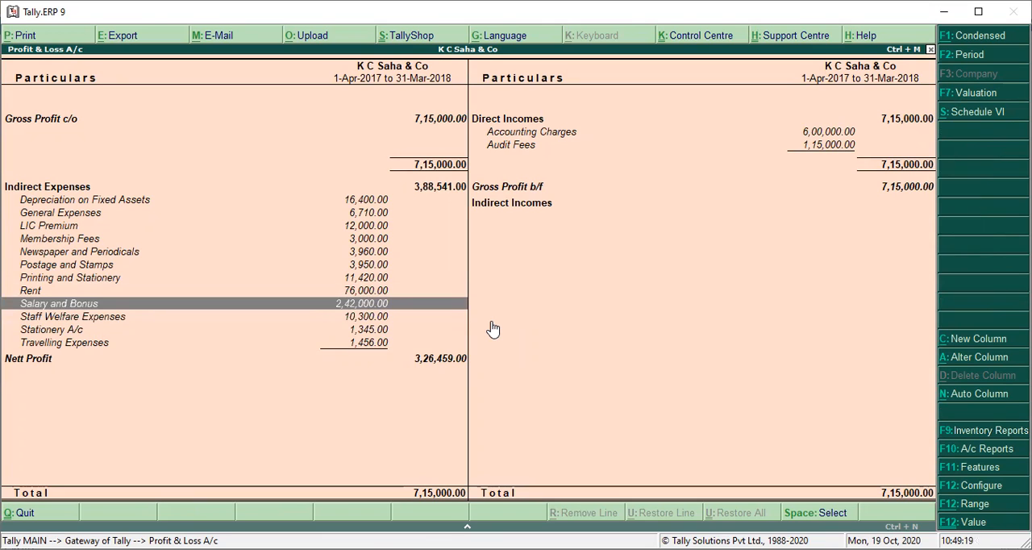
key(Up)
key(Up)
key(Up)
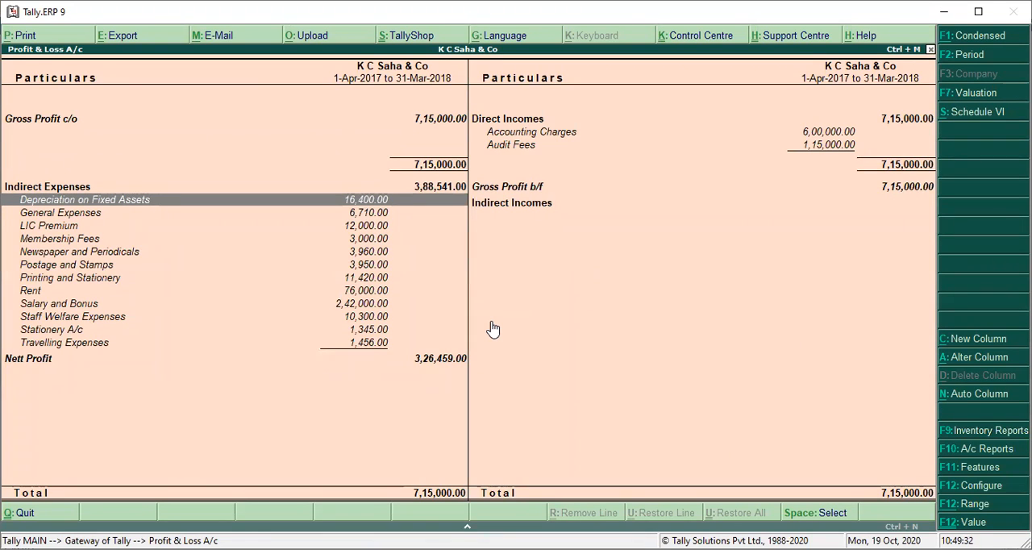
key(Down)
key(Down)
key(Down)
key(Down)
key(Down)
key(Down)
key(Up)
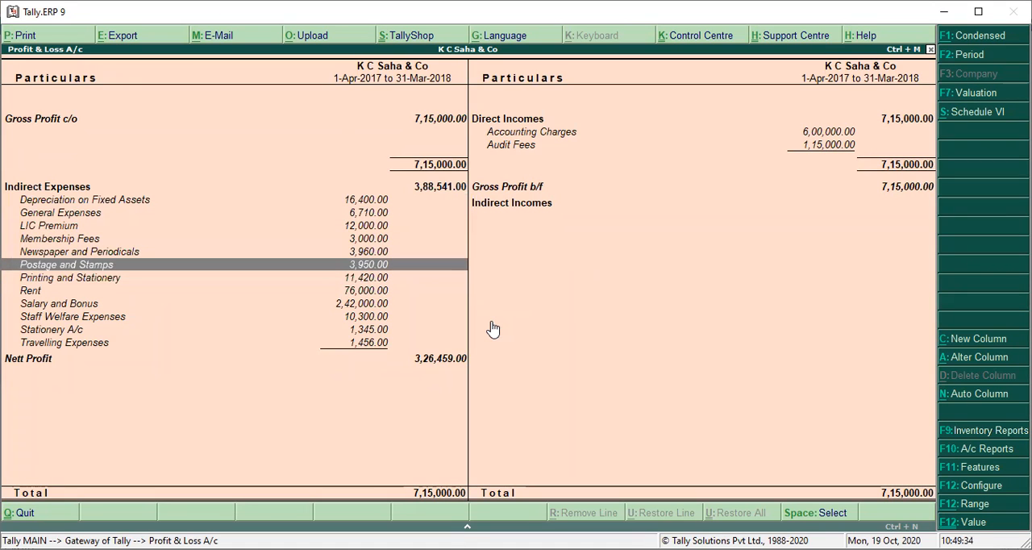
key(Down)
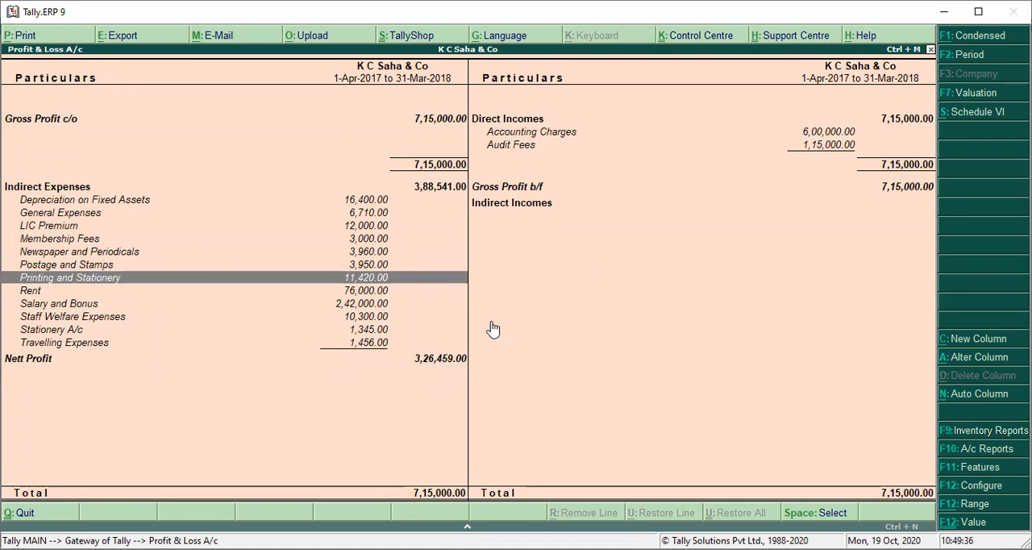
key(Down)
key(Down)
key(Down)
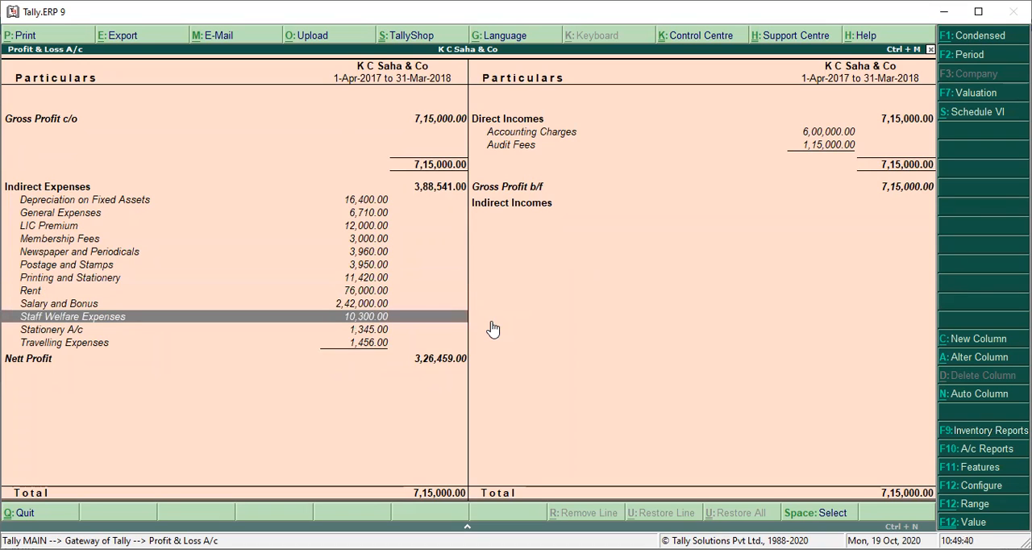
Step: Open the January payment voucher of the LIC Premium ledger from the Profit & Loss account to check its narration
key(Up)
key(Up)
key(Up)
key(Up)
key(Up)
key(Up)
key(Up)
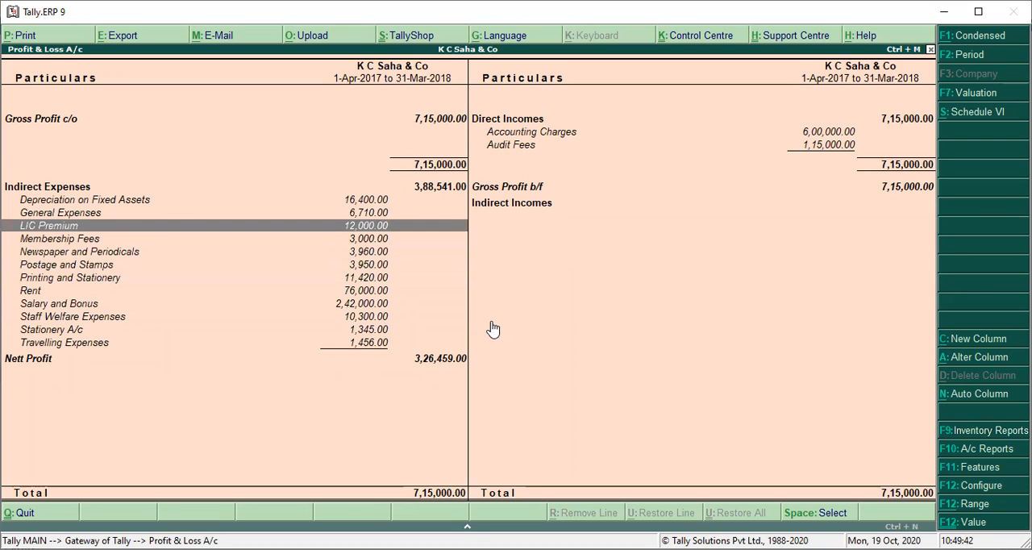
key(Return)
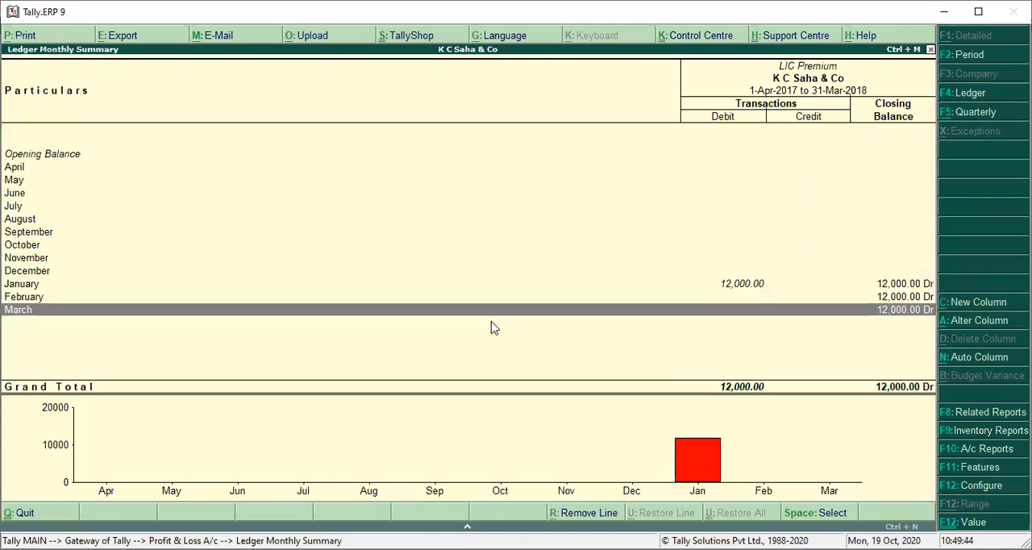
key(Up)
key(Up)
key(Return)
key(Return)
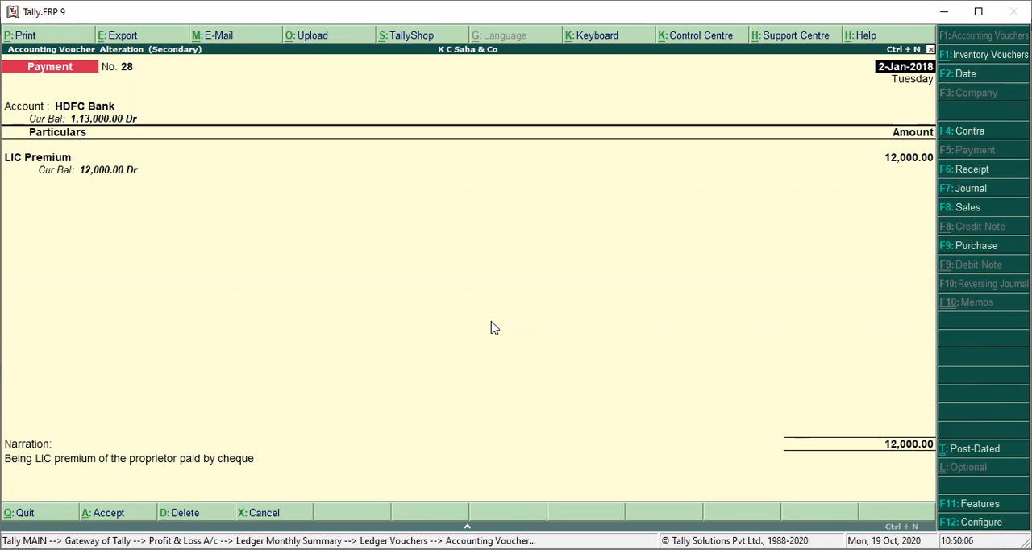
Step: Clear LIC Premium from the payment voucher's particulars line and look for an existing drawings ledger
key(Return)
key(Return)
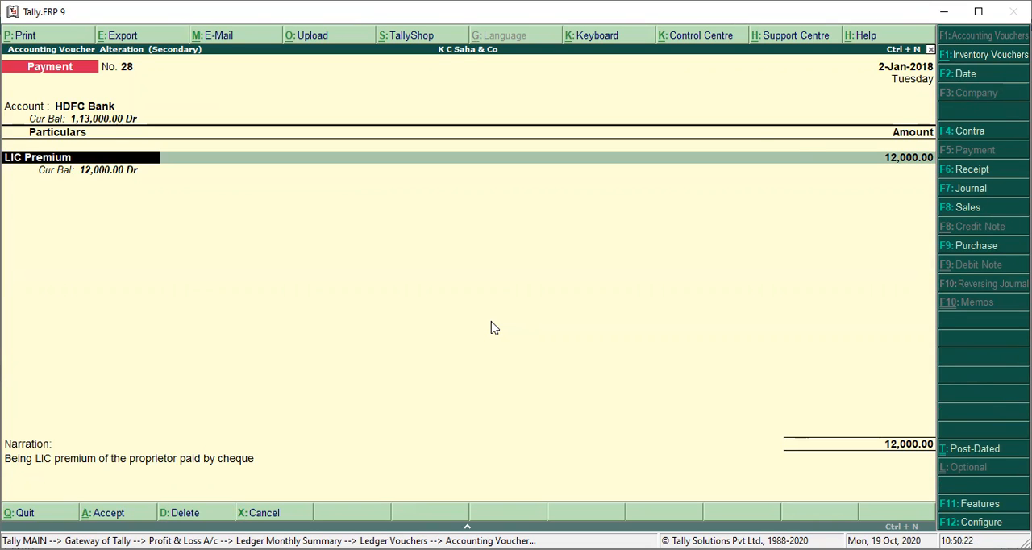
text(dra)
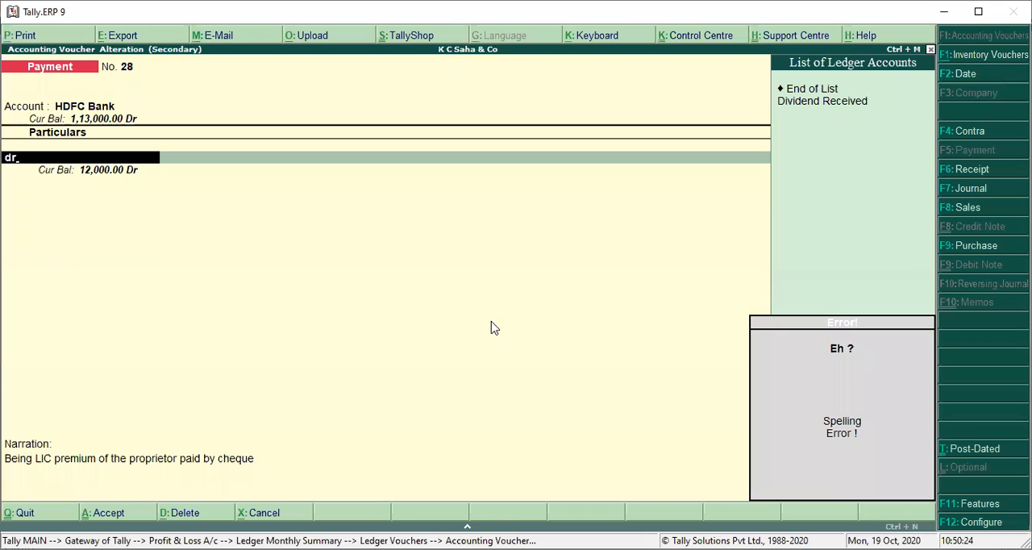
key(BackSpace)
key(BackSpace)
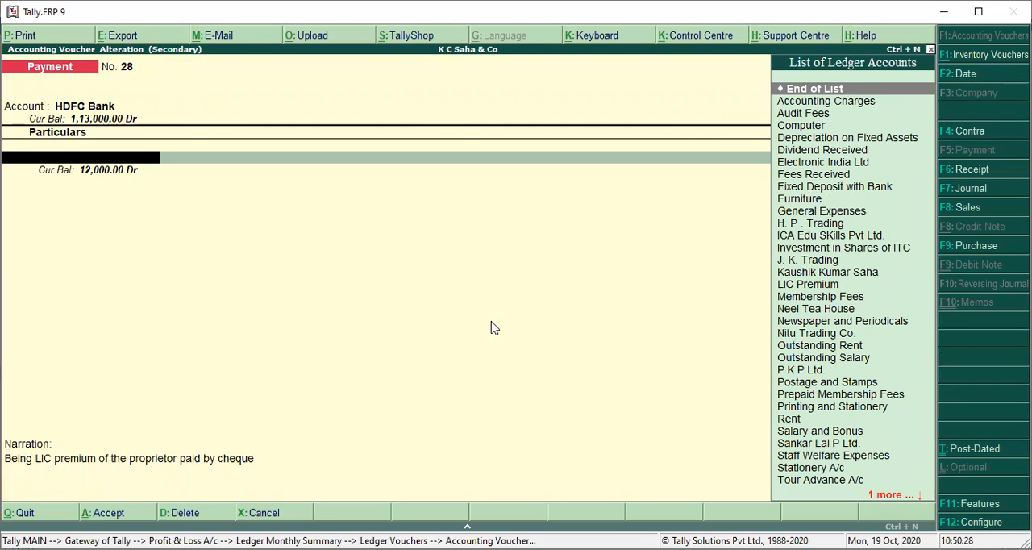
Step: Create a ledger named Drawing under Capital Account from within the voucher and use it in place of LIC Premium
key(alt+c)
text(Drawing)
key(Return)
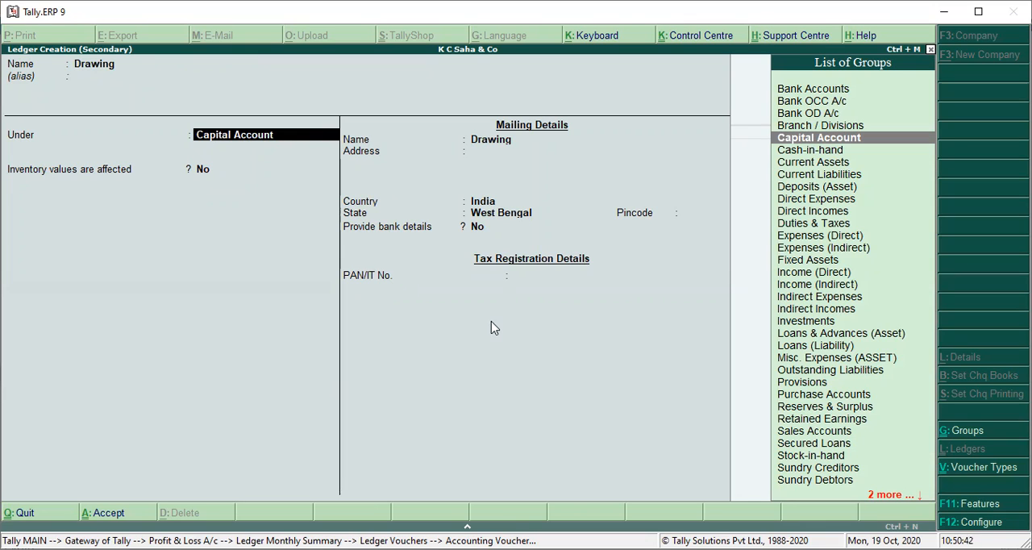
key(Return)
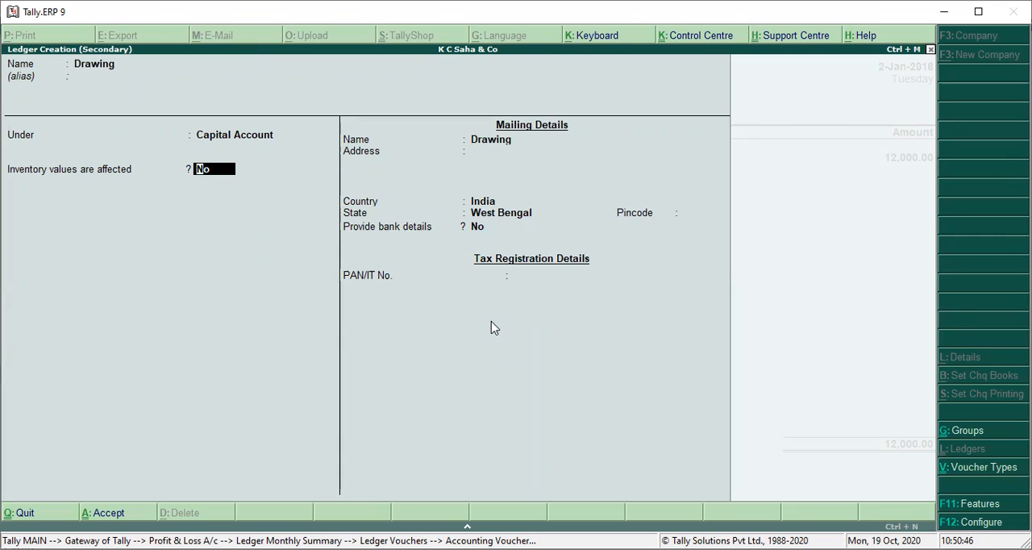
key(Return)
key(Return)
key(Return)
key(Return)
key(Return)
key(Return)
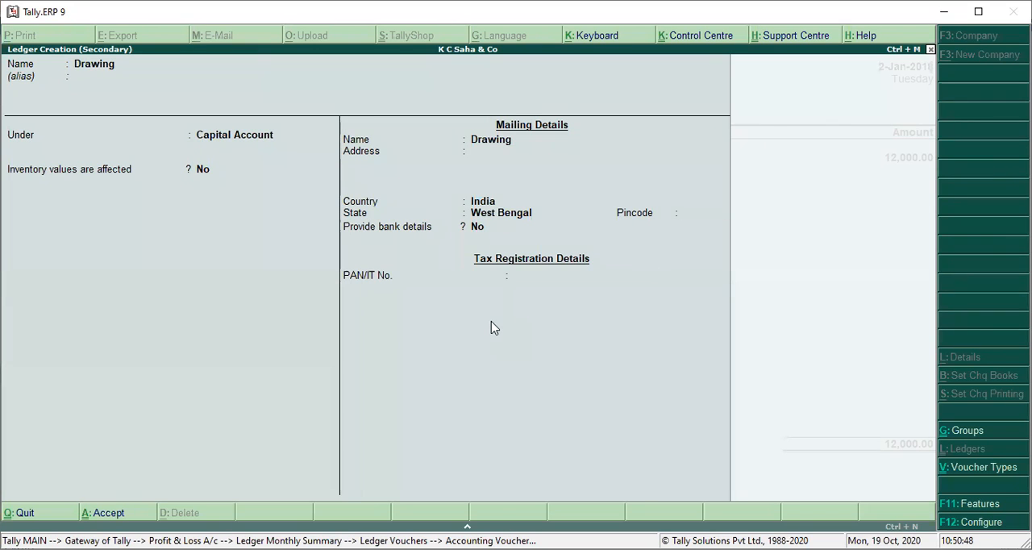
key(Return)
key(Return)
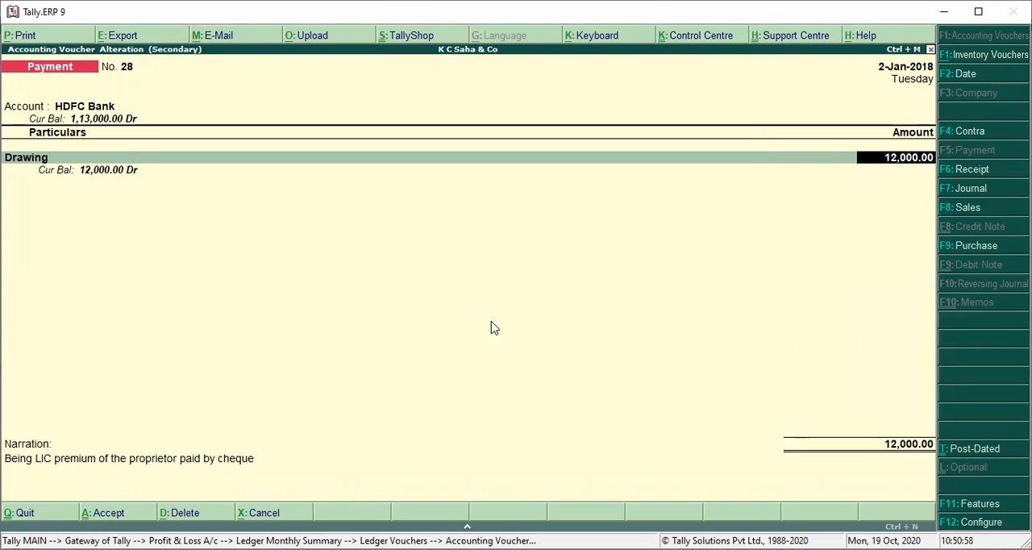
Step: Save the altered payment voucher with its existing amount and cheque allocation, and return to the Profit & Loss account
key(Return)
key(Return)
key(Return)
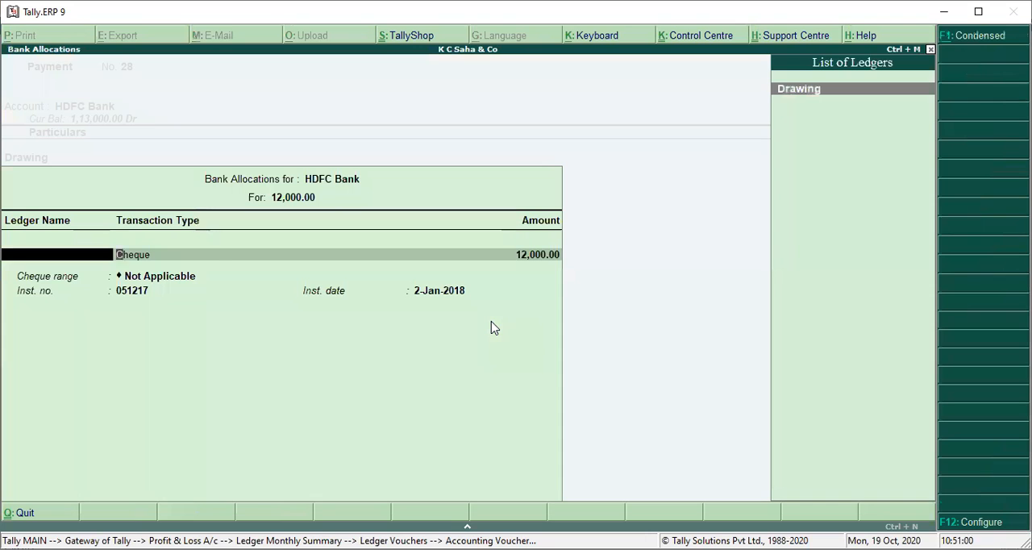
key(Return)
key(Return)
key(Return)
key(Return)
key(Return)
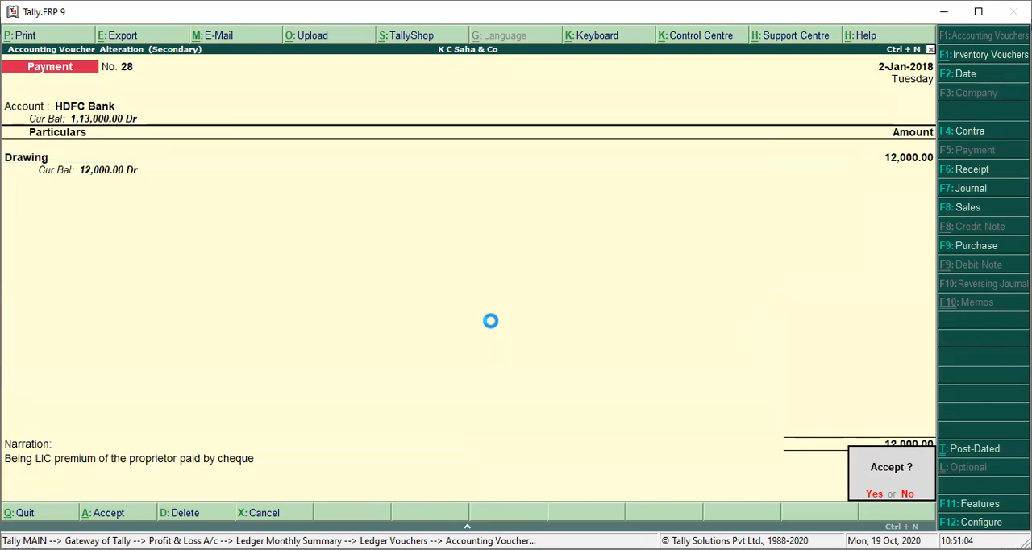
key(Escape)
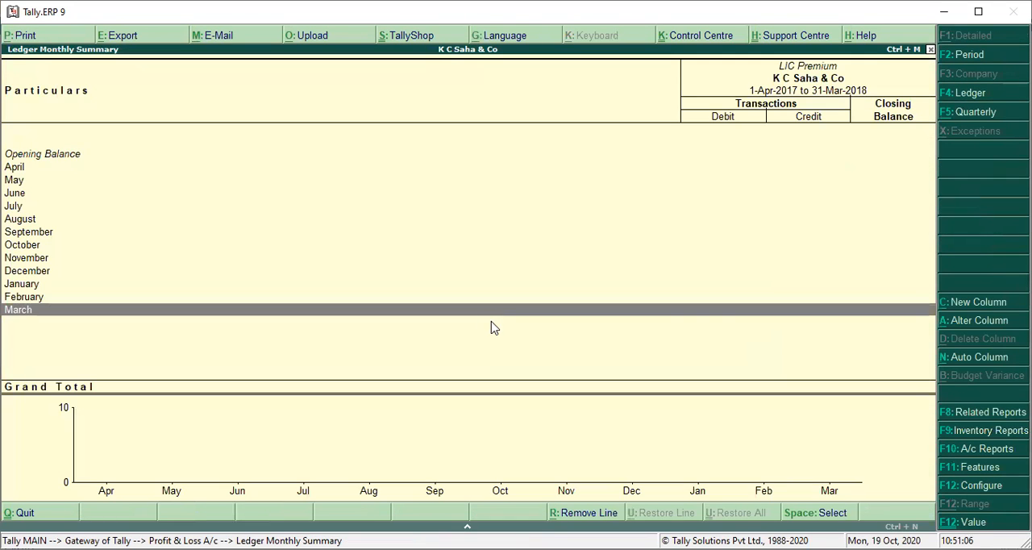
key(Escape)
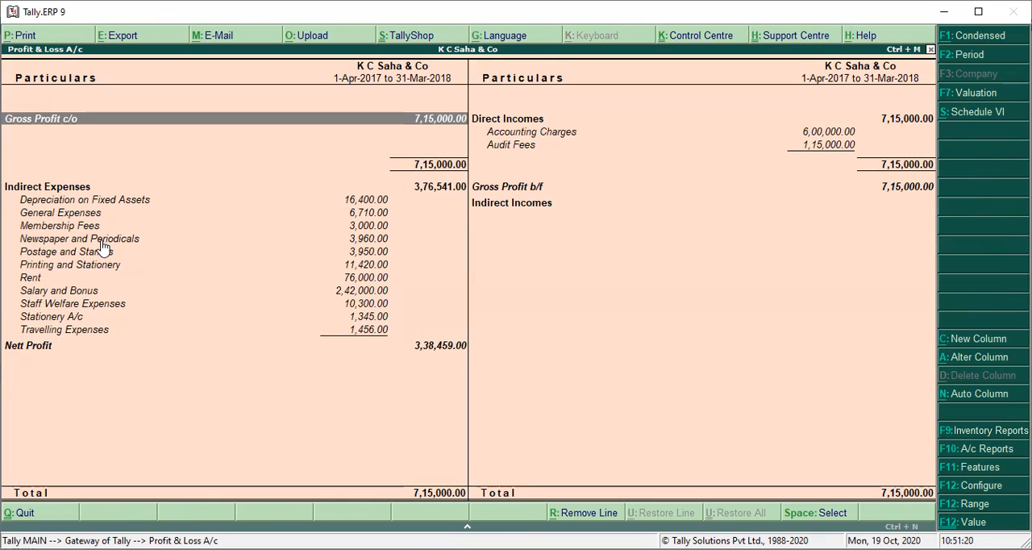
Step: Drill down from the Profit & Loss account into the September vouchers of the Membership Fees ledger
key(Down)
key(Down)
key(Down)
key(Down)
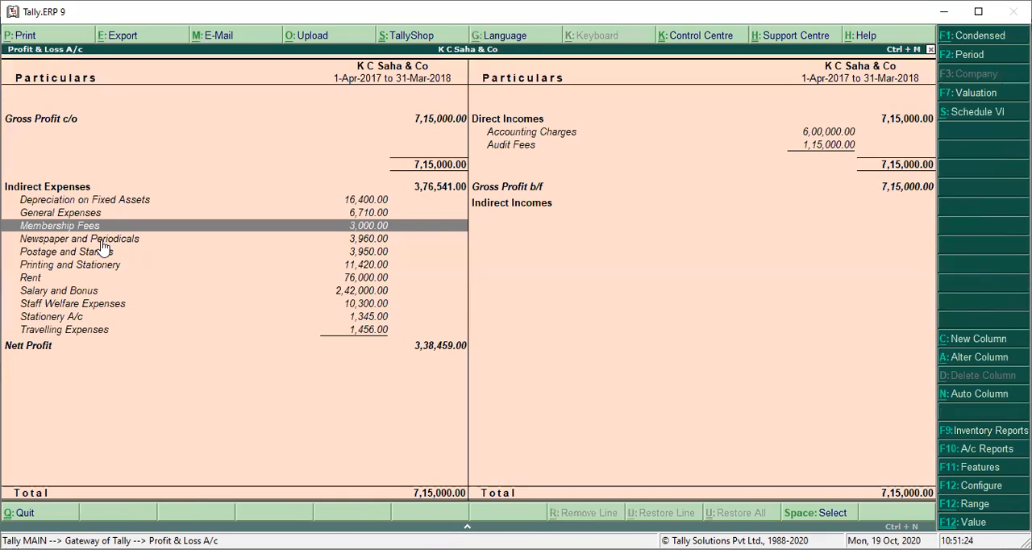
key(Return)
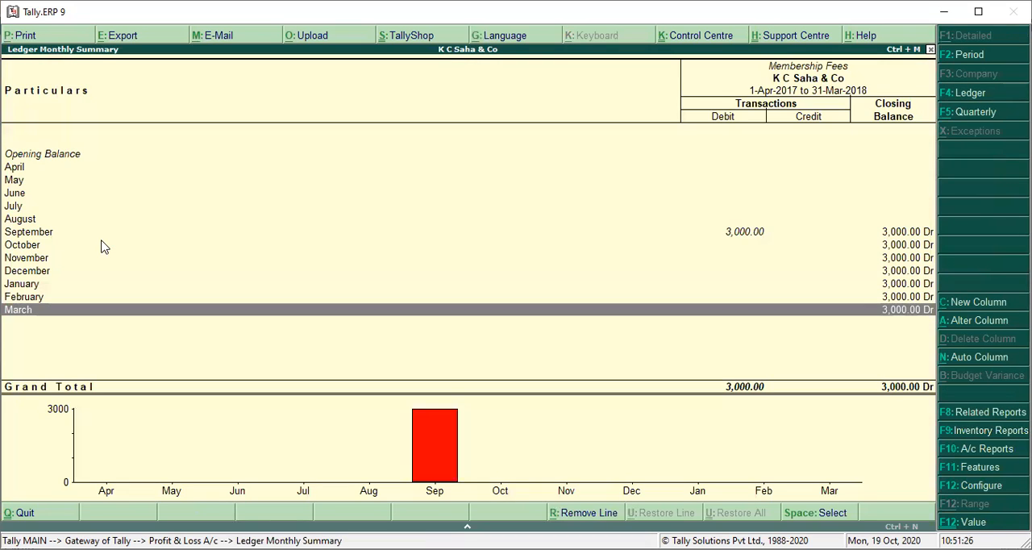
key(Up)
key(Up)
key(Up)
key(Up)
key(Up)
key(Up)
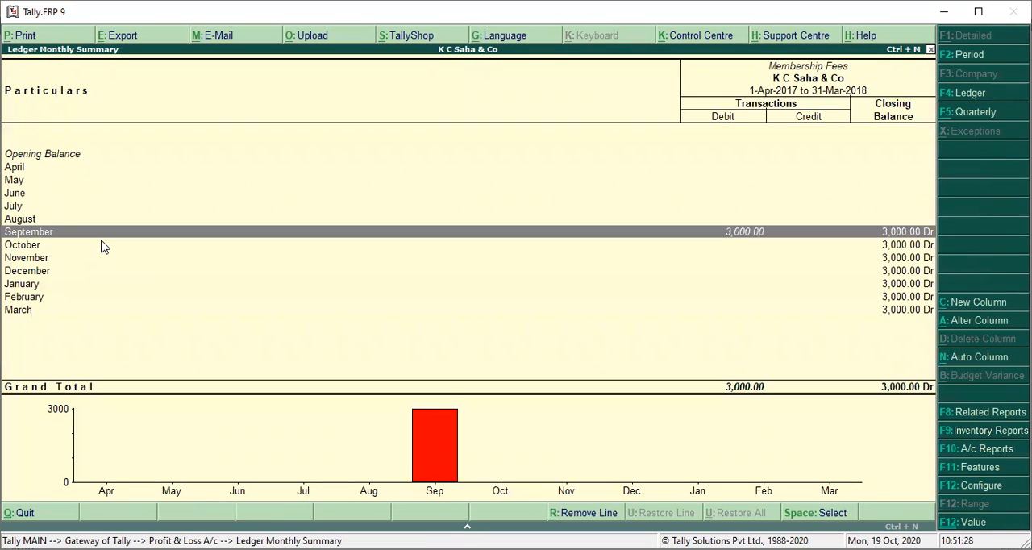
key(Return)
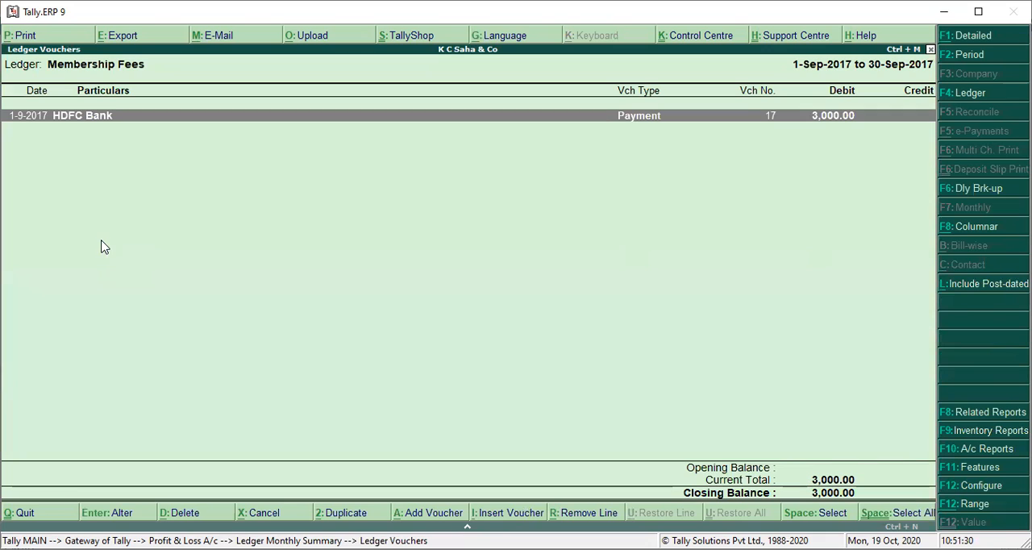
Step: Extend the Membership Fees ledger period to 1-Apr-2017 to 31-Mar-2018 and open its HDFC Bank payment voucher
click(976, 57)
key(BackSpace)
key(Return)
key(BackSpace)
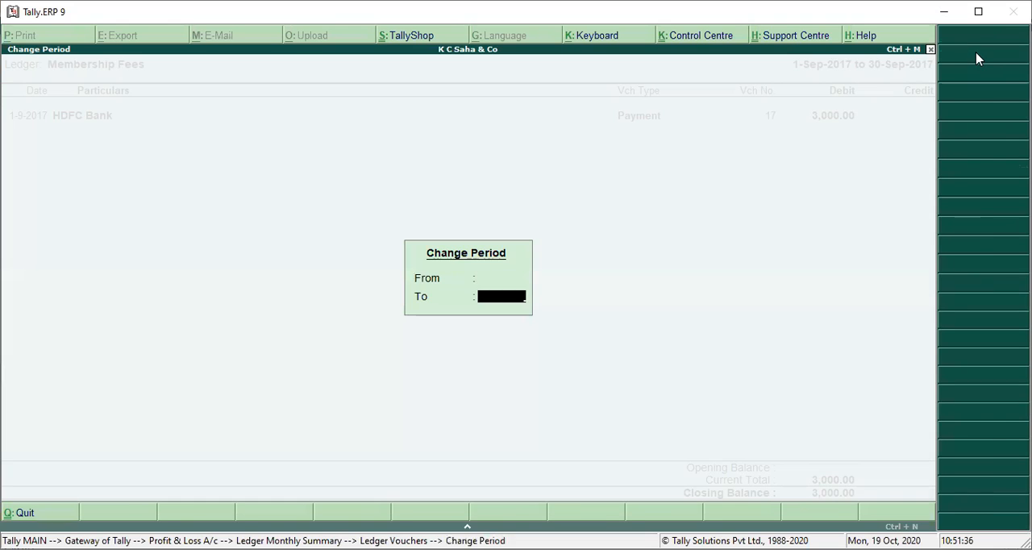
key(Return)
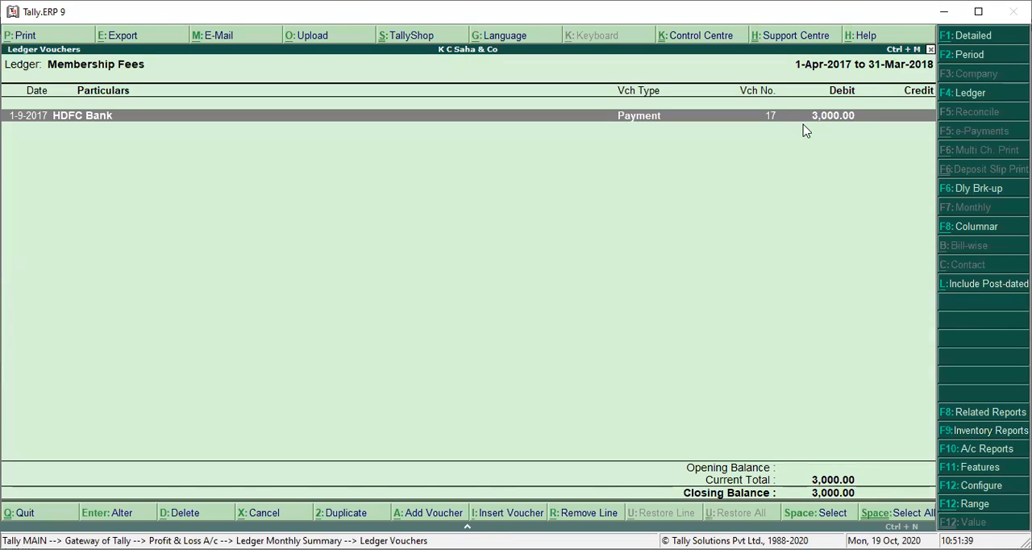
key(Return)
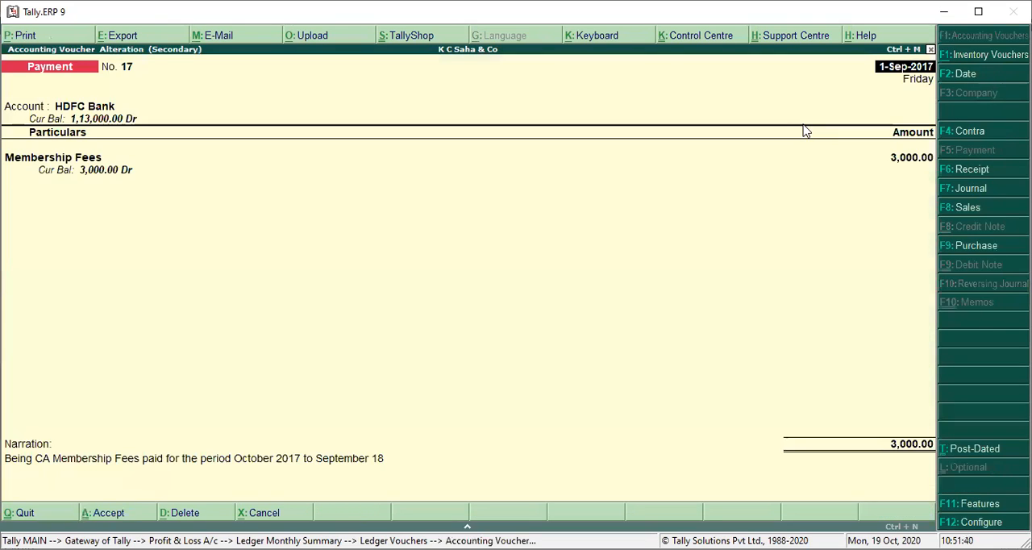
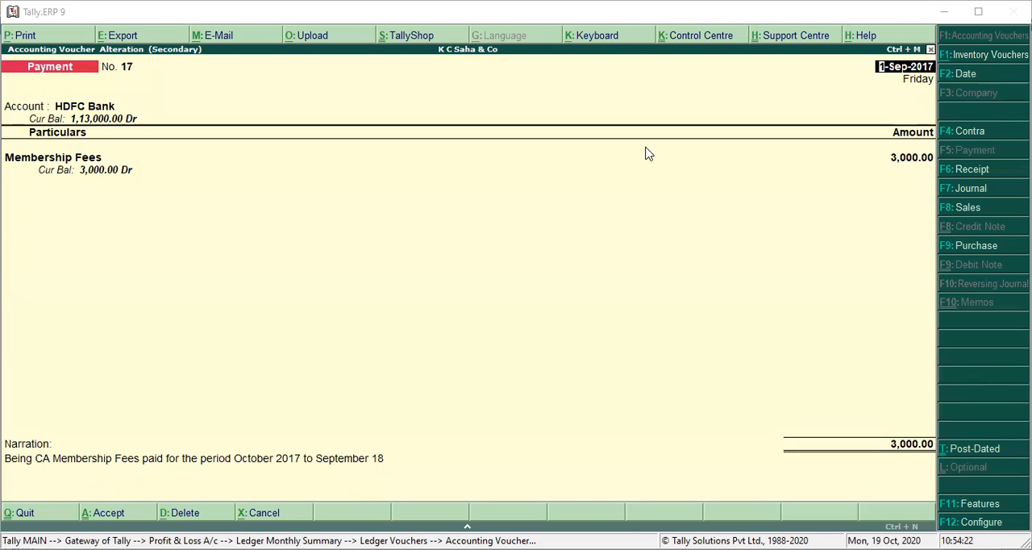
Step: Split the HDFC Bank payment voucher into 1,500 for Membership Fees and 1,500 for Prepaid Membership Fees, and finish the particulars entries
click(435, 299)
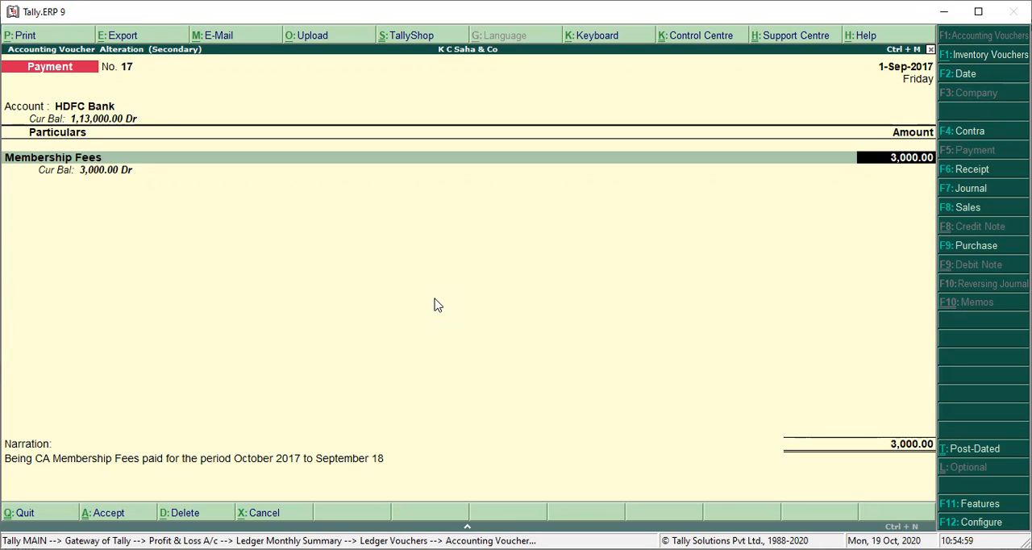
text(1500)
key(Return)
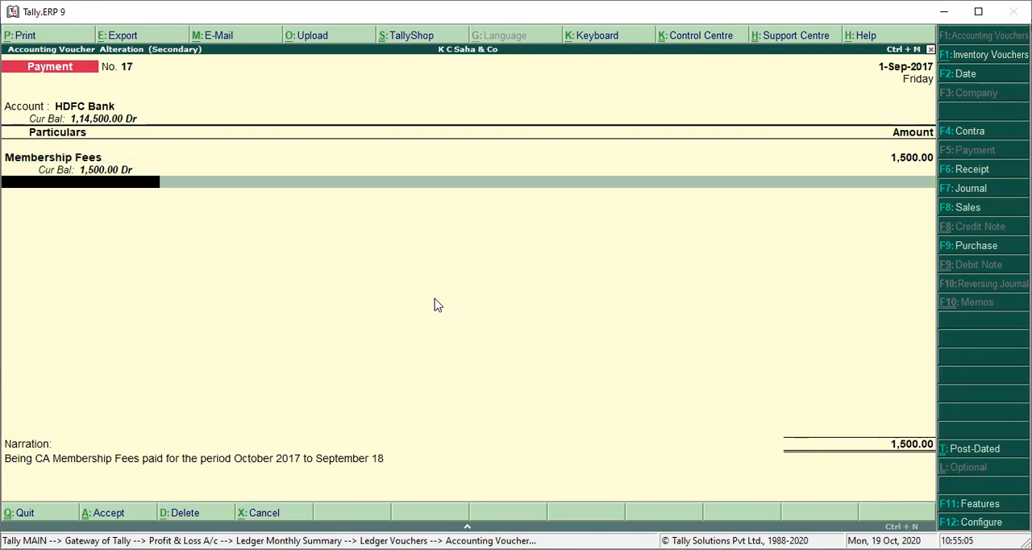
text(Pre)
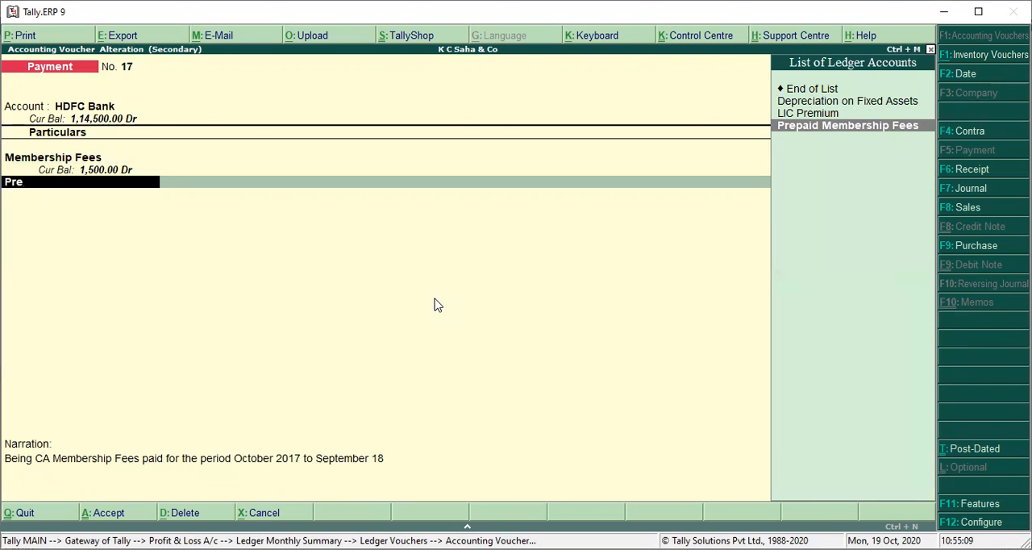
key(Return)
text(1500)
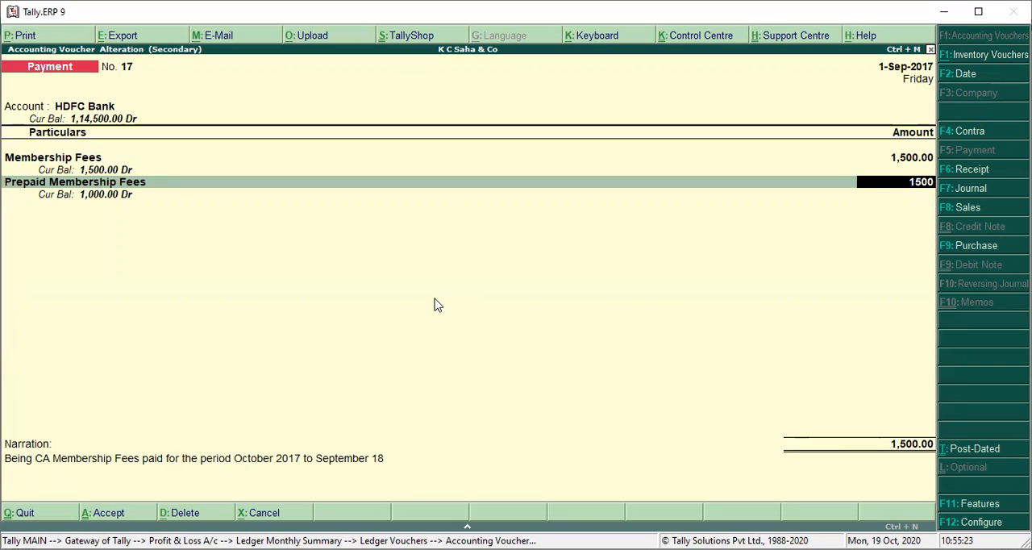
key(Return)
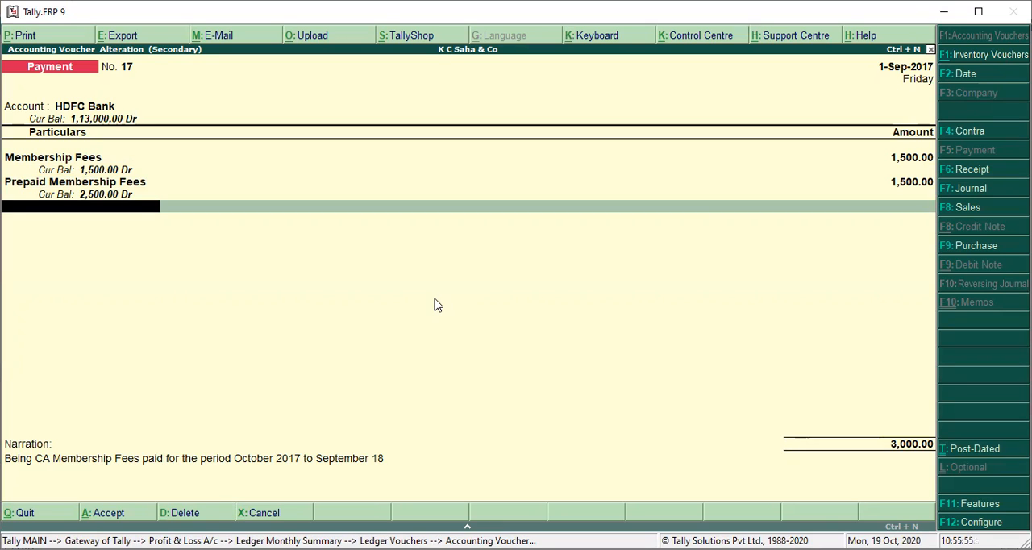
key(Return)
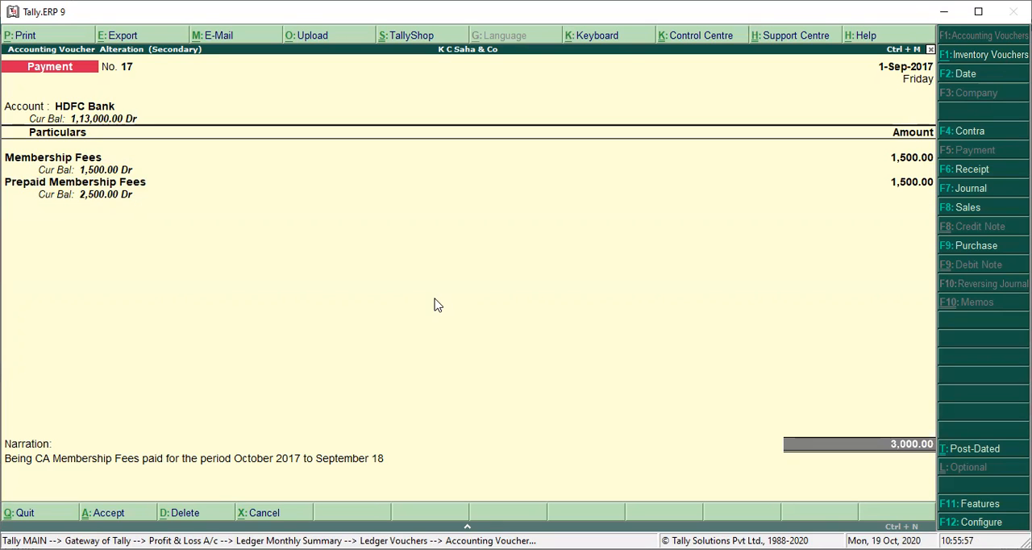